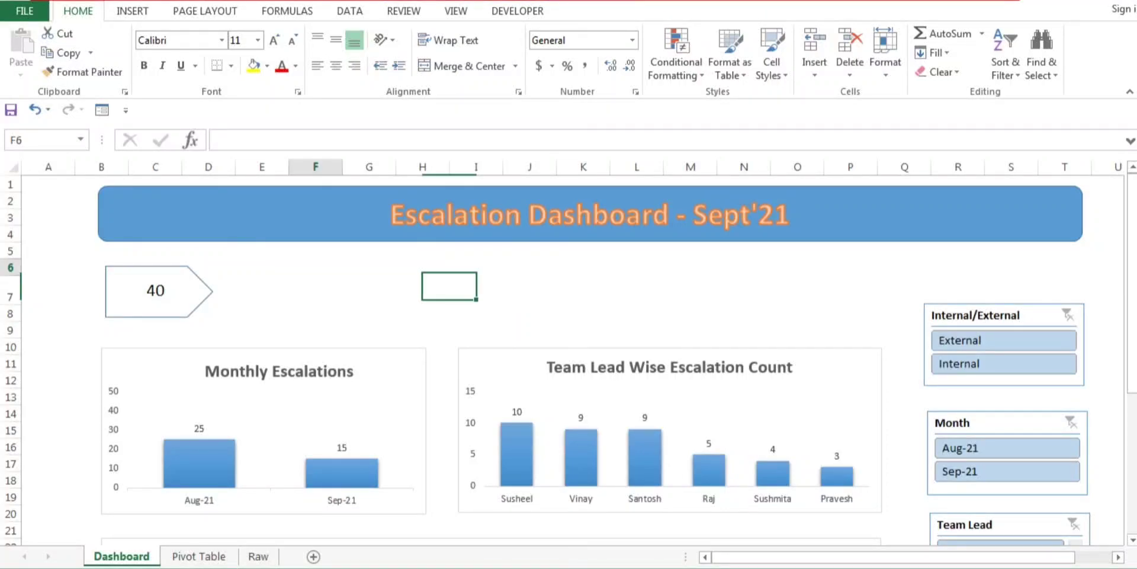
key(Left)
key(Left)
key(Up)
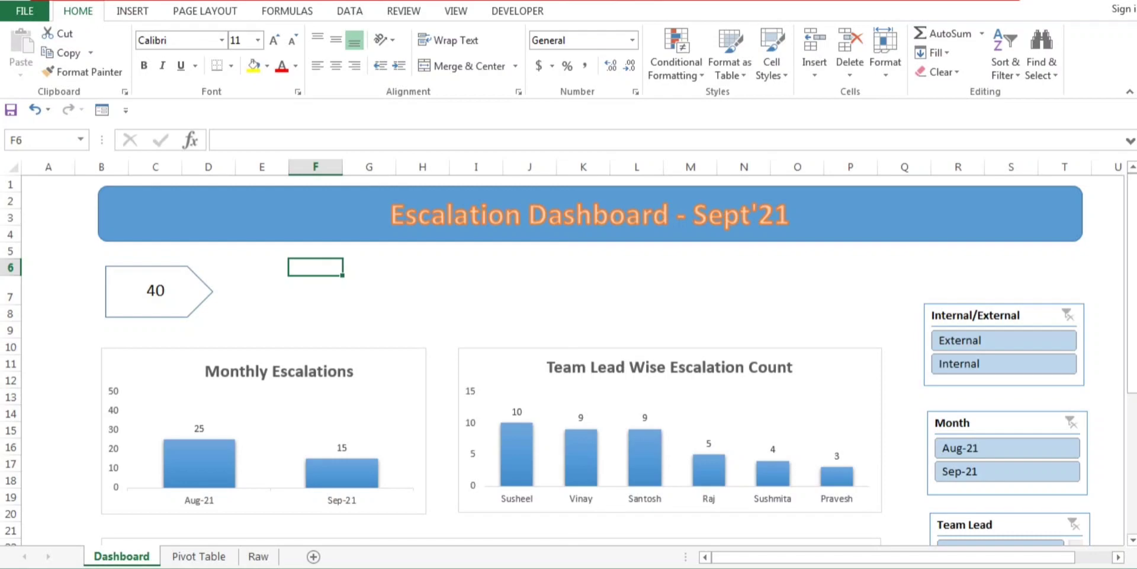
click(475, 267)
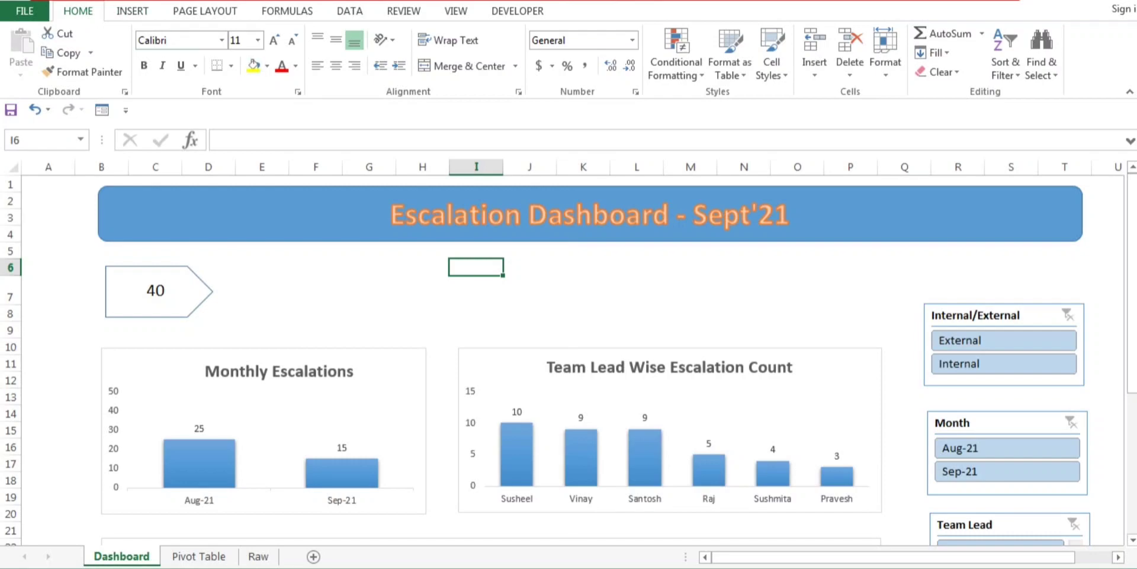
drag(262, 290, 369, 290)
click(422, 290)
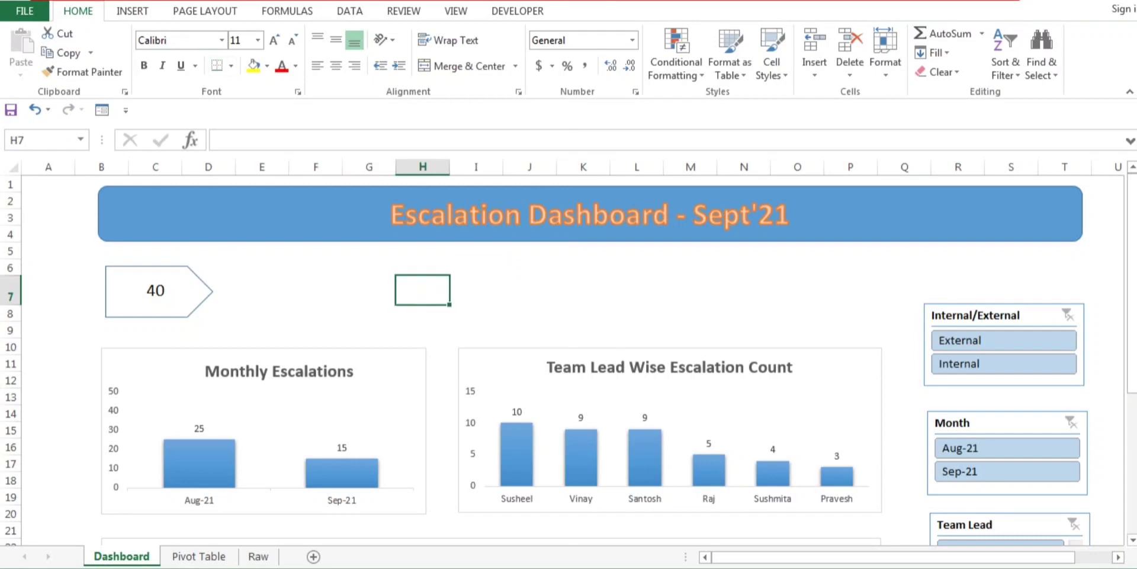
Draw a rounded rectangle about 0.41" by 1.35" beside the 40 arrow shape and label it "Agent Data".
click(132, 10)
click(261, 33)
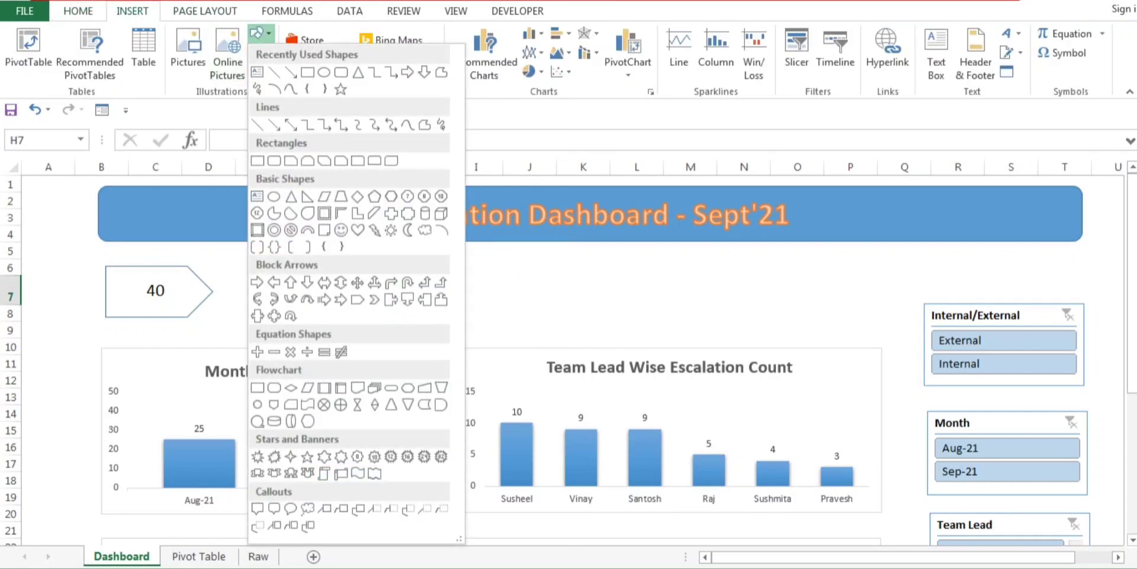
click(324, 72)
key(Escape)
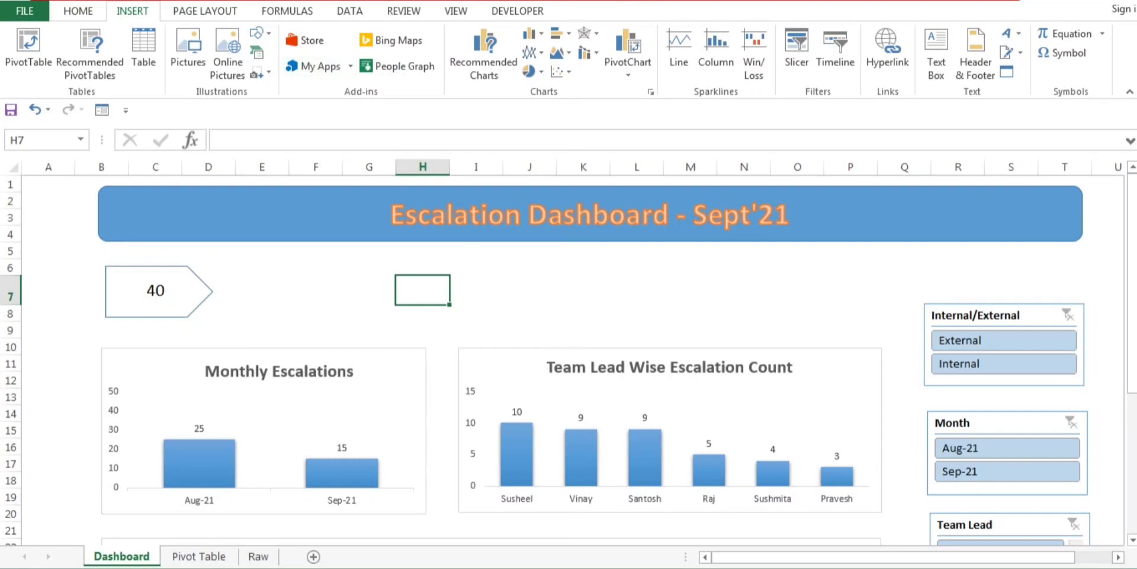
drag(249, 274, 356, 306)
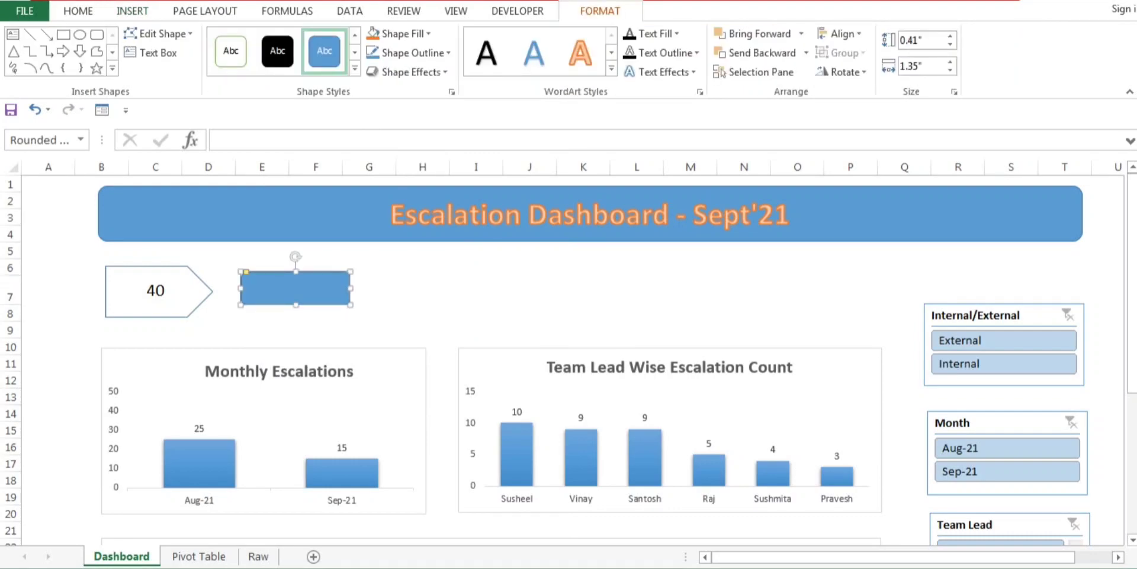
text(Agent G)
text(ata)
Centre the Agent Data shape's text horizontally and vertically and enlarge it to 16 pt.
key(ctrl+a)
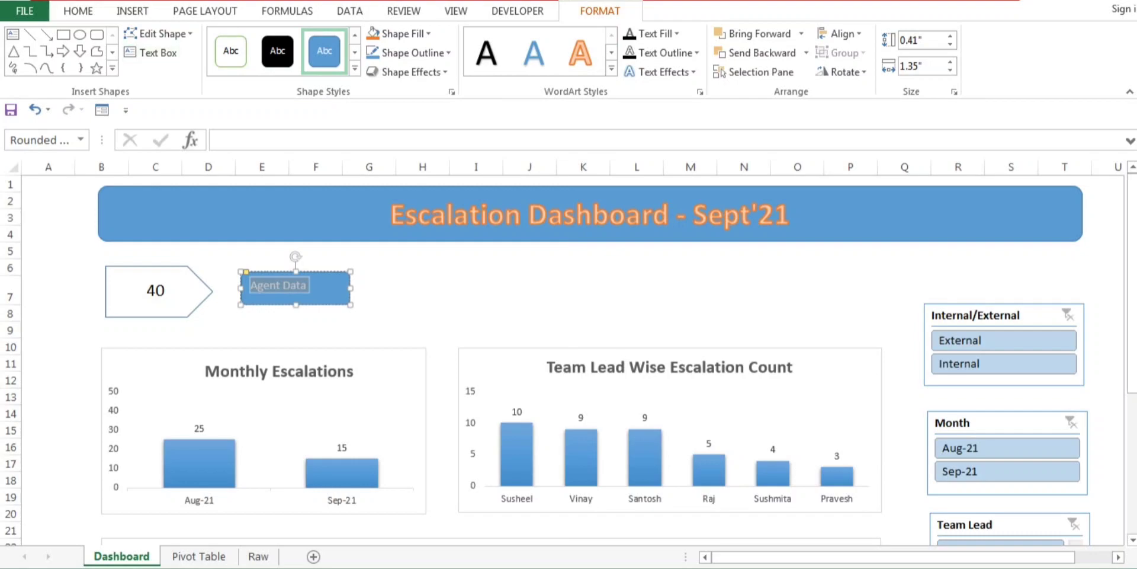
click(78, 11)
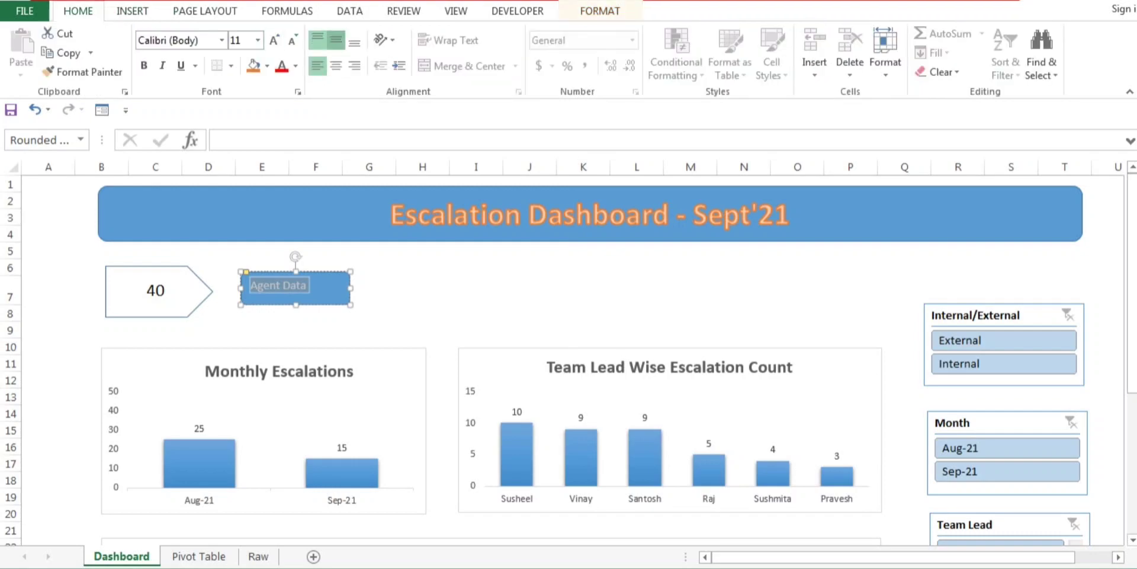
click(336, 40)
click(336, 65)
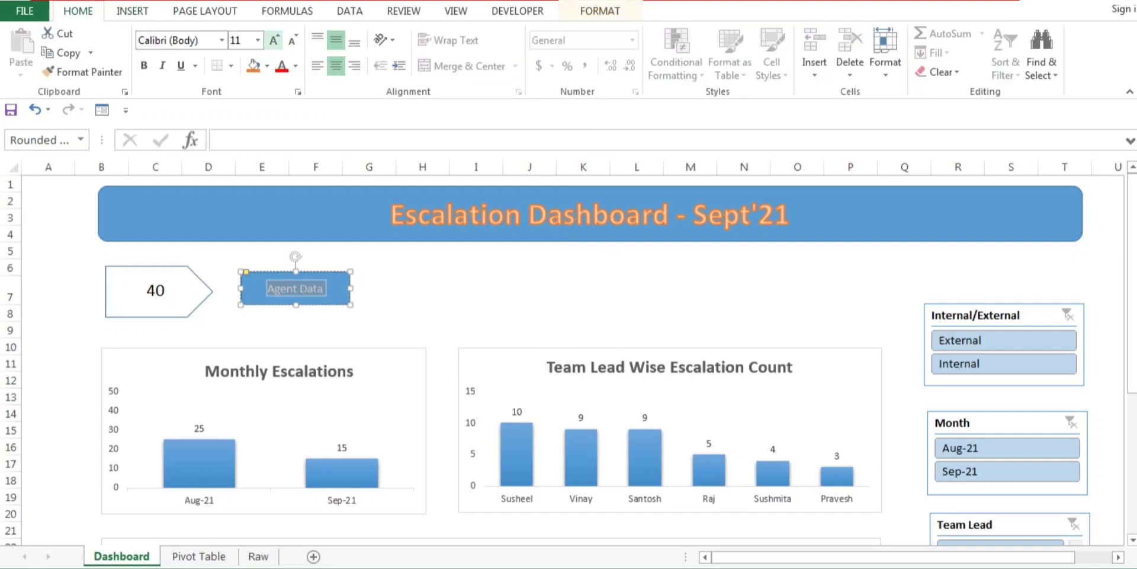
click(273, 39)
click(273, 40)
click(273, 40)
click(422, 313)
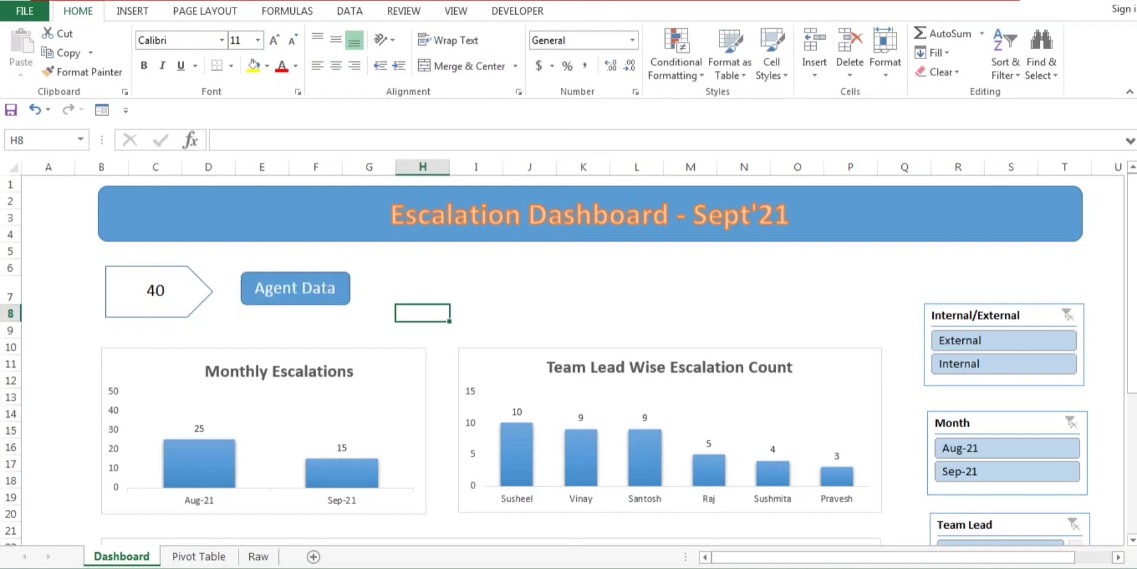
click(319, 290)
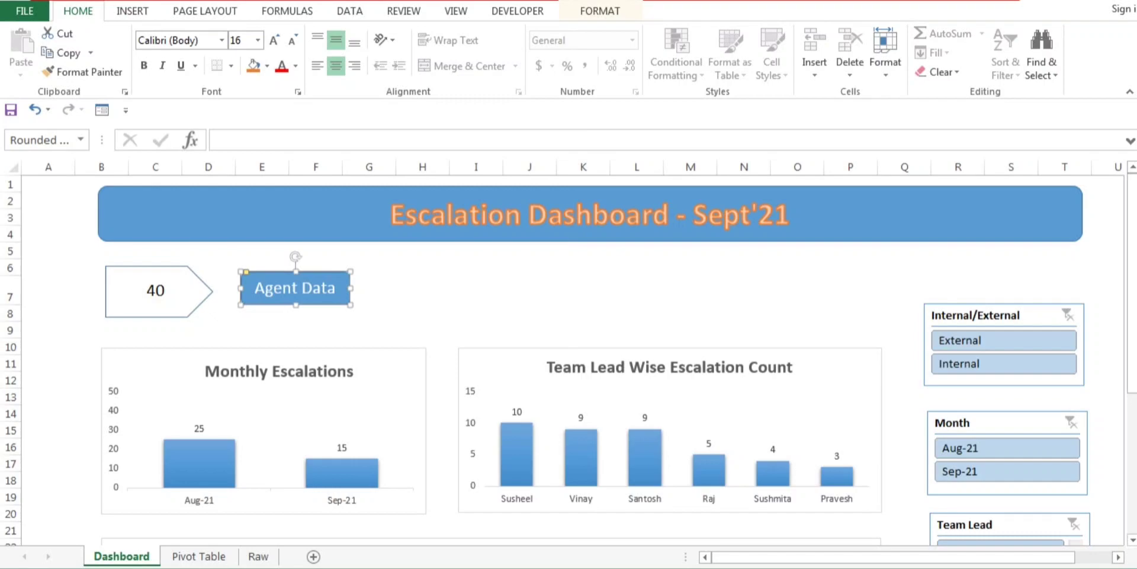
right_click(346, 288)
key(Escape)
right_click(343, 276)
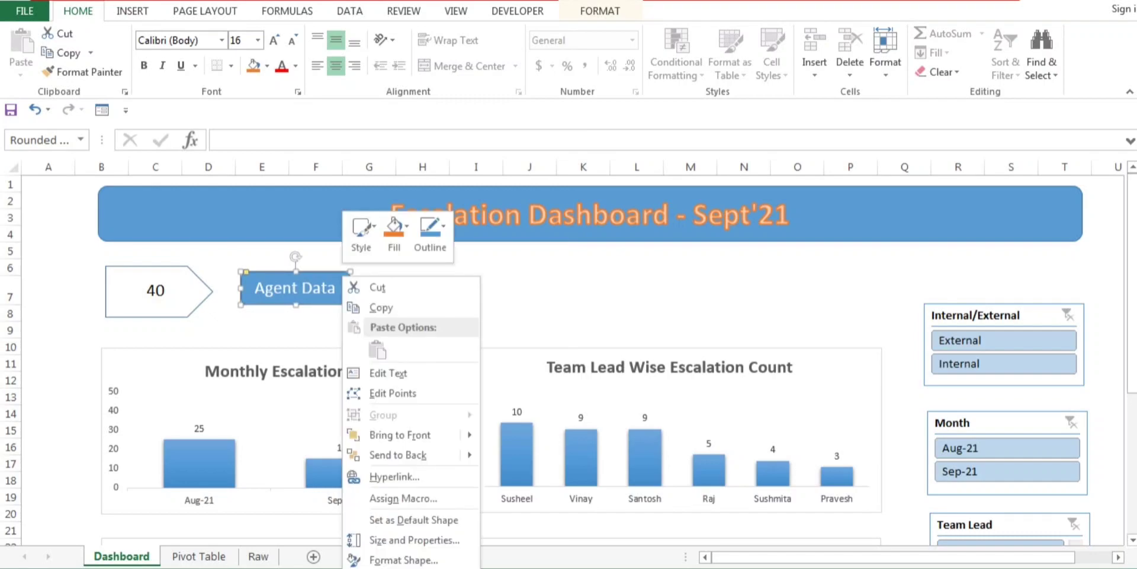
click(394, 476)
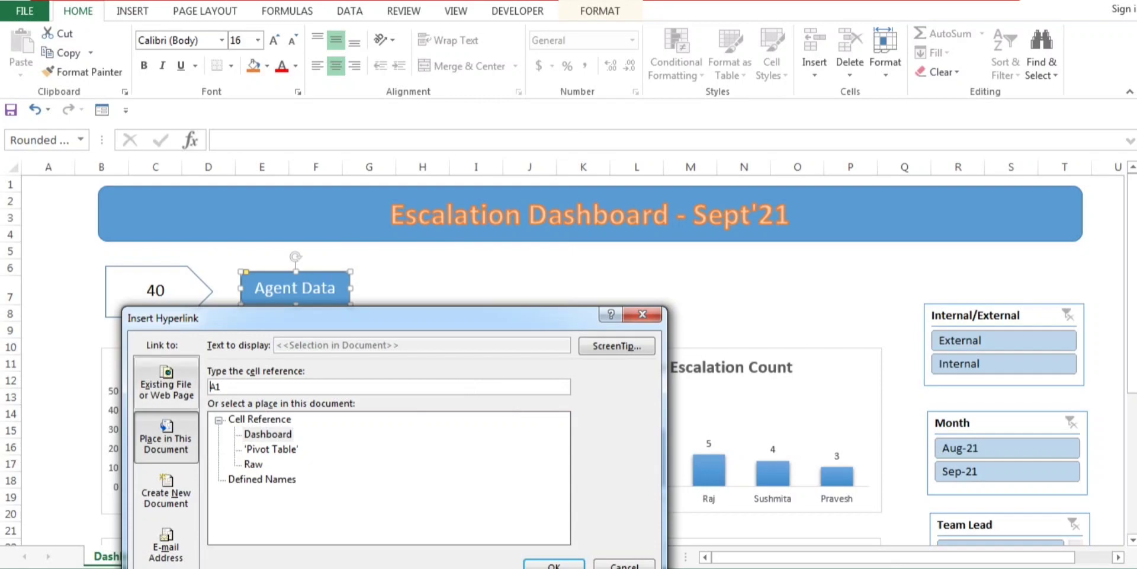
click(165, 389)
click(165, 438)
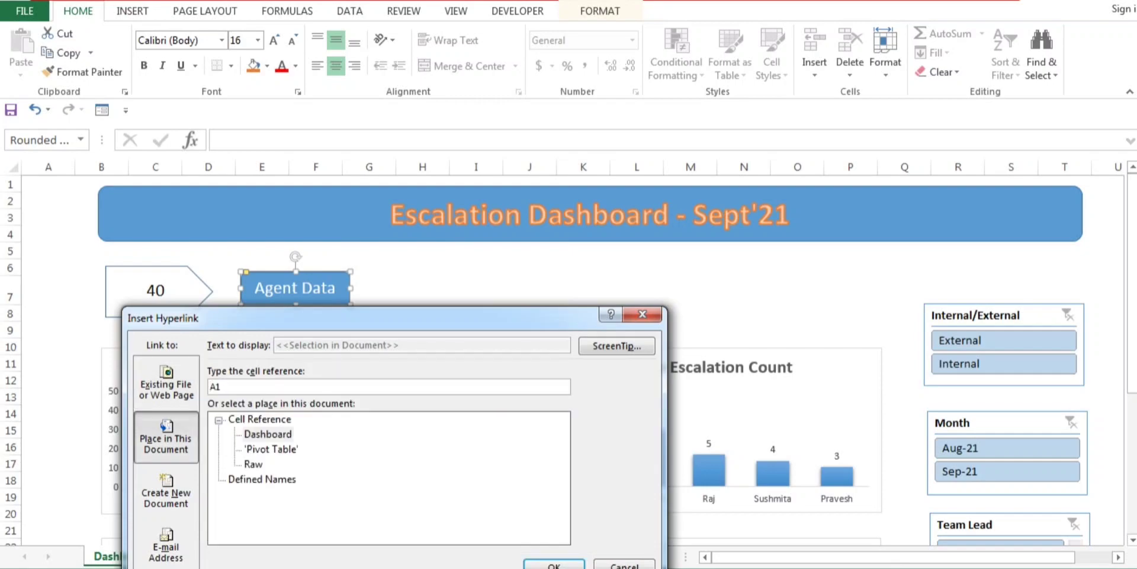
click(624, 566)
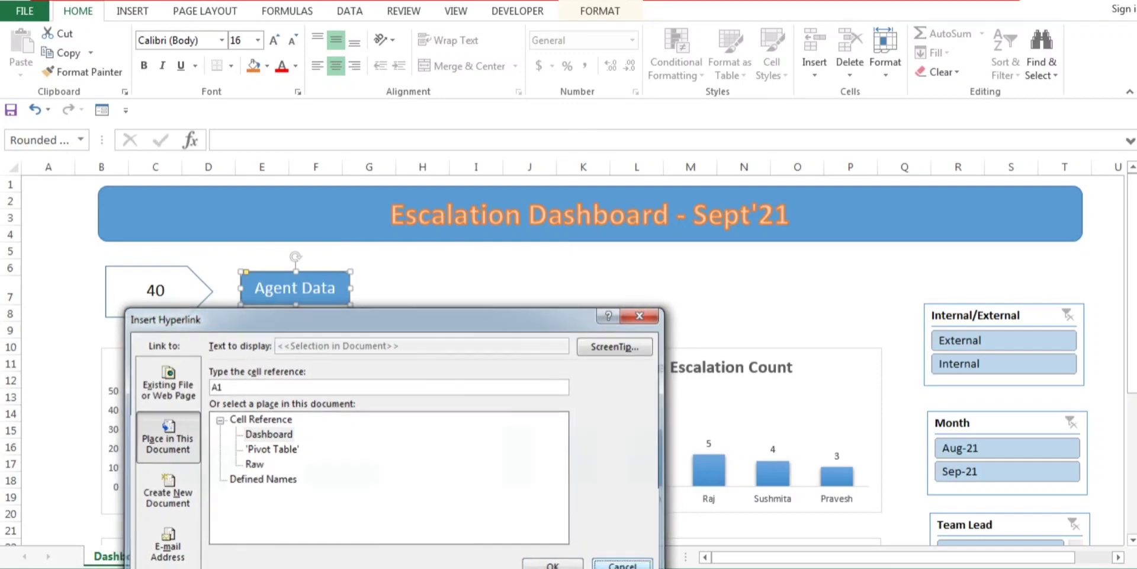
Add a new worksheet between Pivot Table and Raw and name it "Agent Details".
click(313, 556)
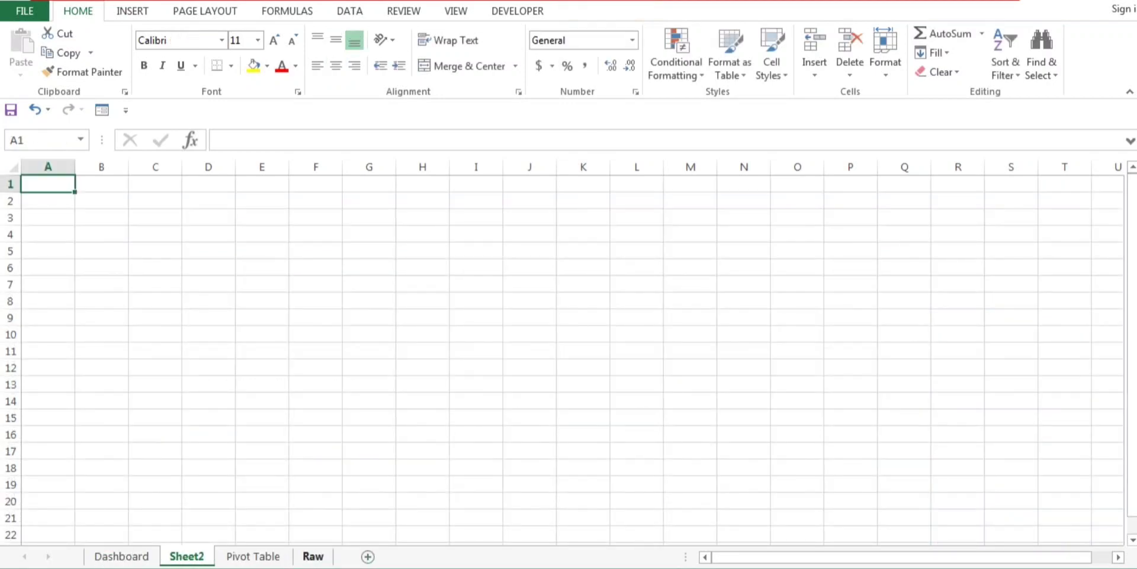
drag(253, 556, 178, 556)
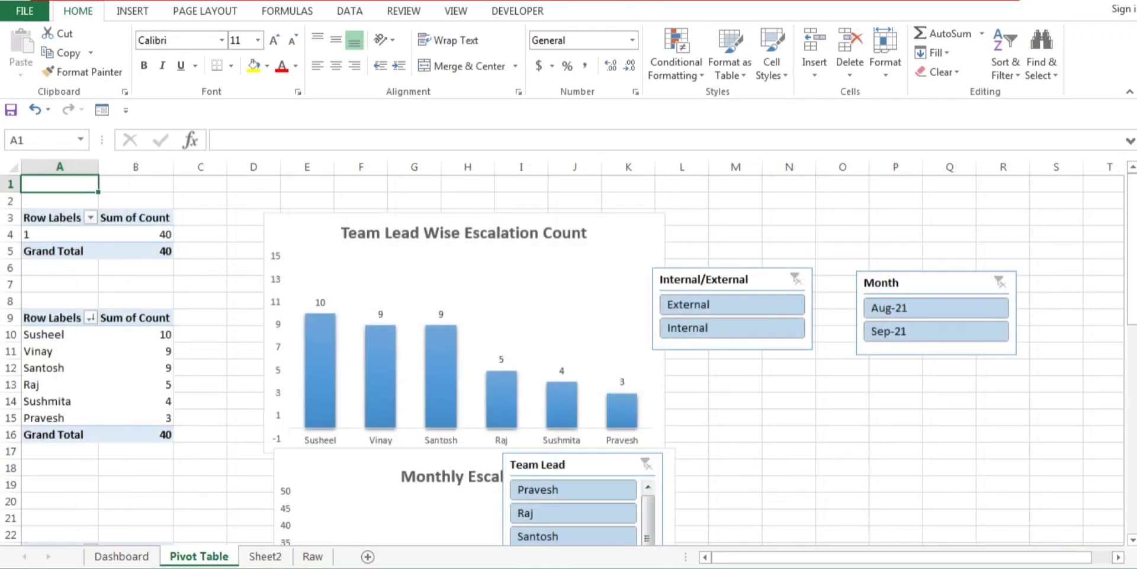
click(266, 556)
double_click(265, 555)
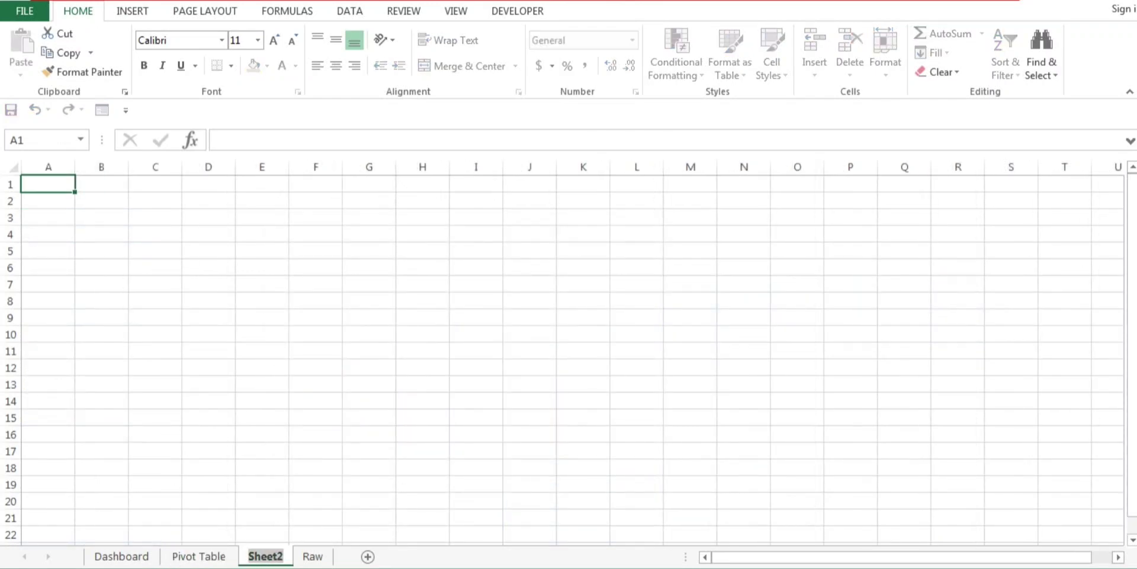
text(Agent D)
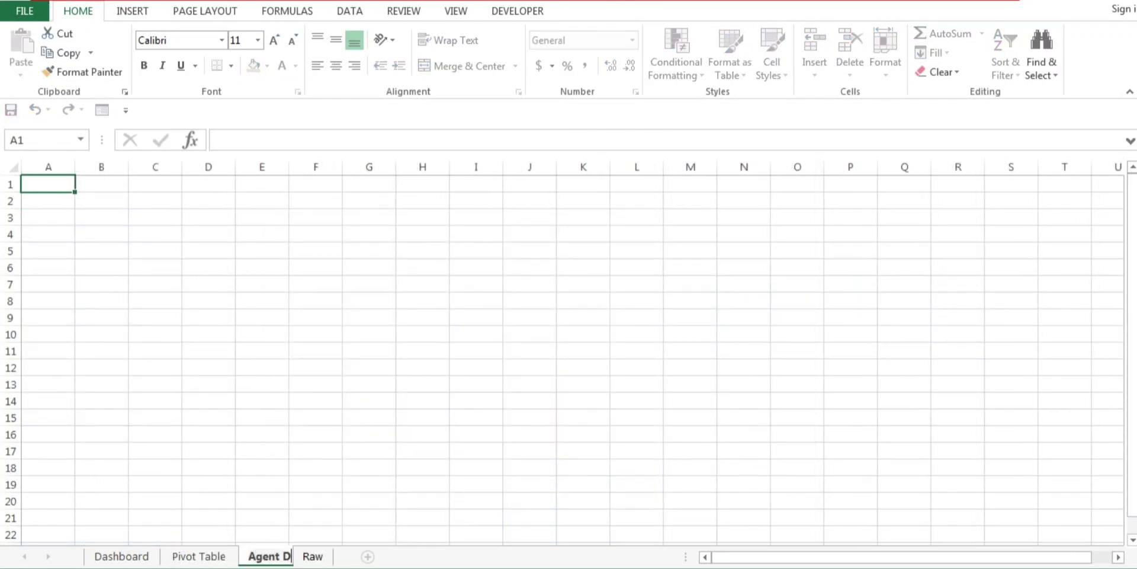
text(etails)
key(Return)
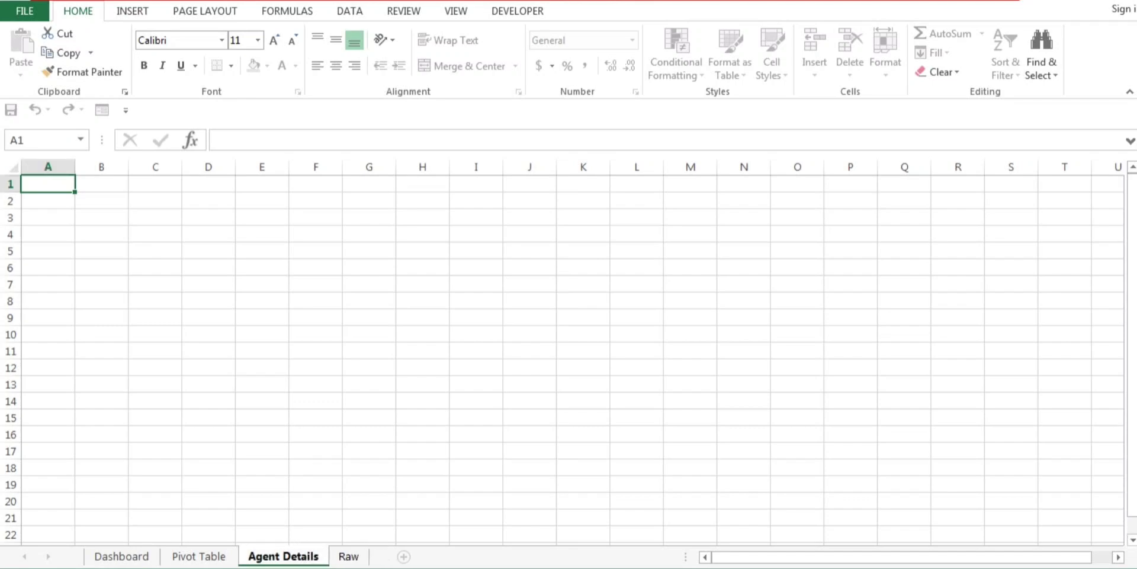
Hyperlink the Agent Data shape on the Dashboard sheet to the Agent Details sheet in this workbook.
click(121, 556)
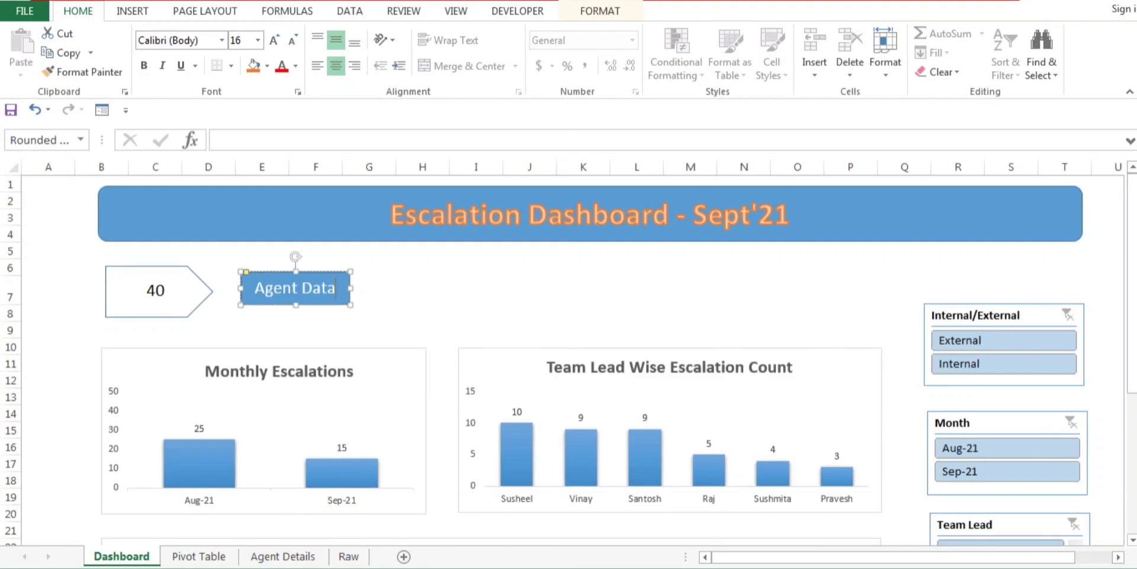
key(Escape)
key(Down)
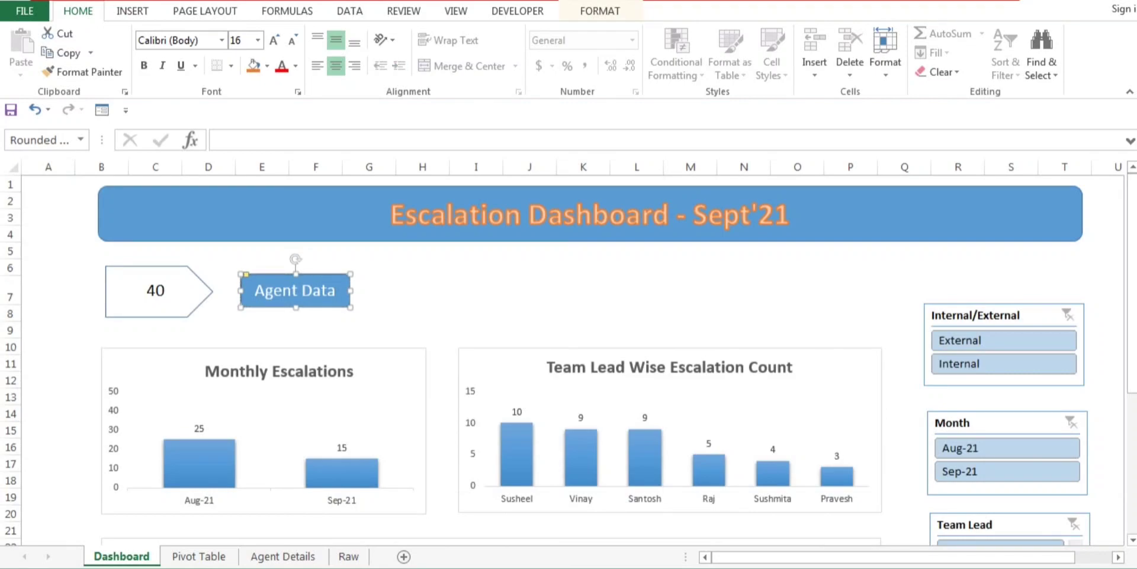
right_click(342, 306)
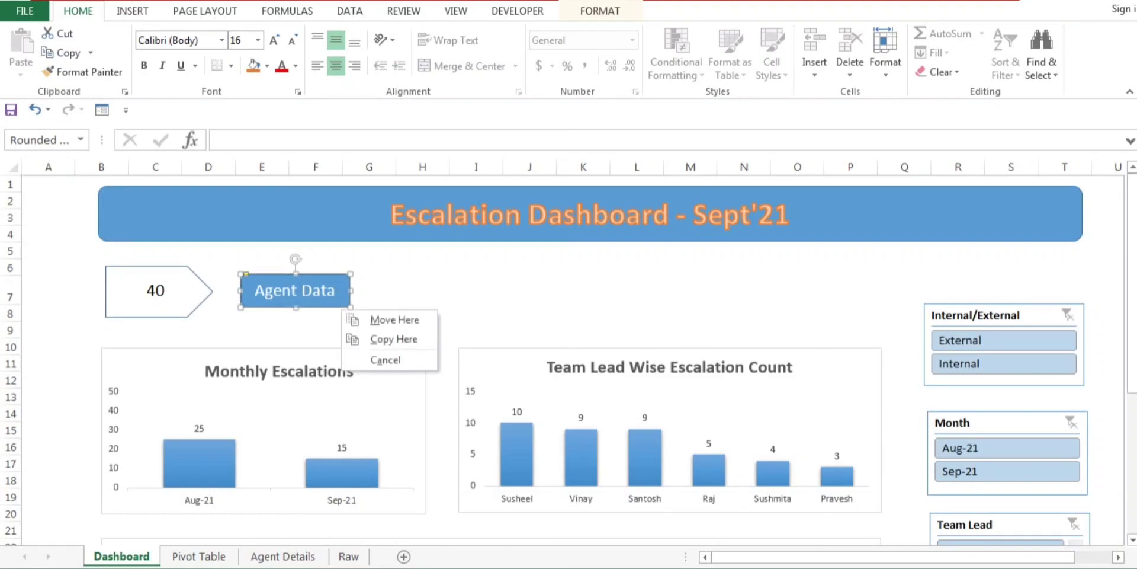
key(Escape)
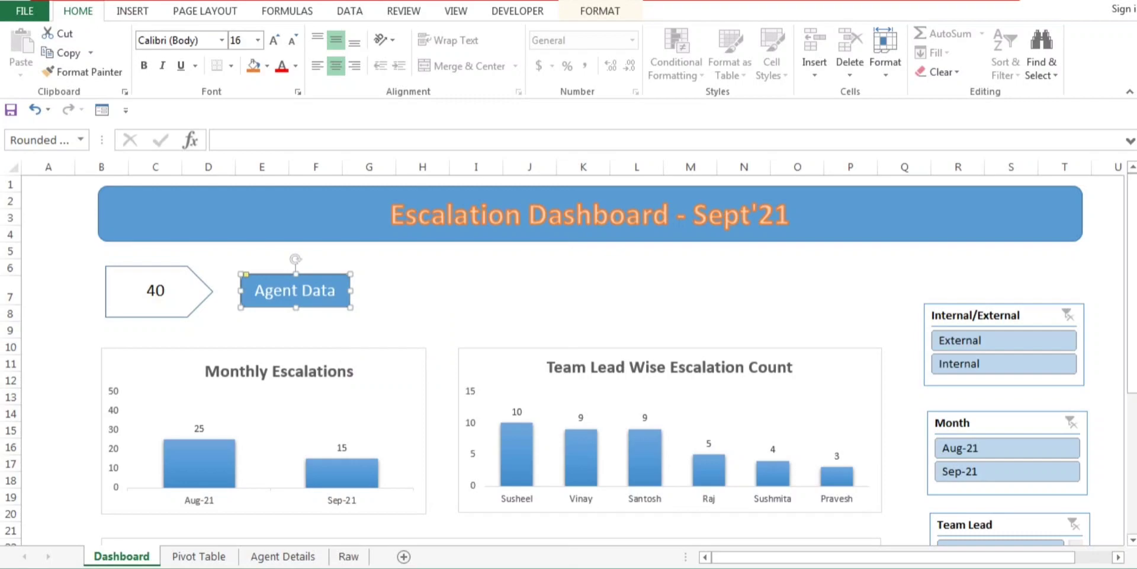
right_click(346, 308)
click(388, 209)
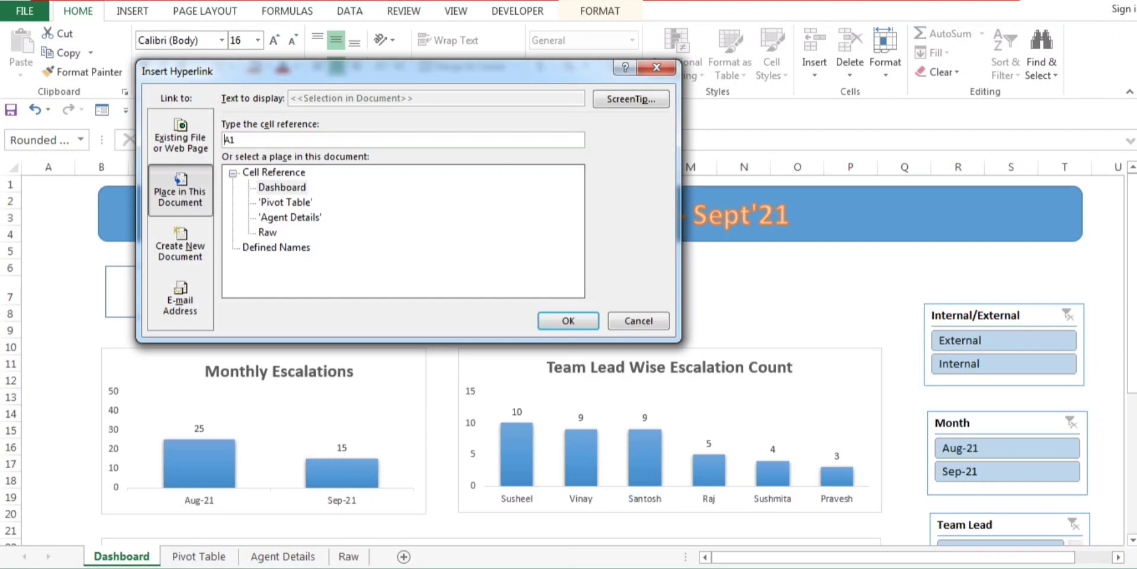
click(290, 217)
click(568, 321)
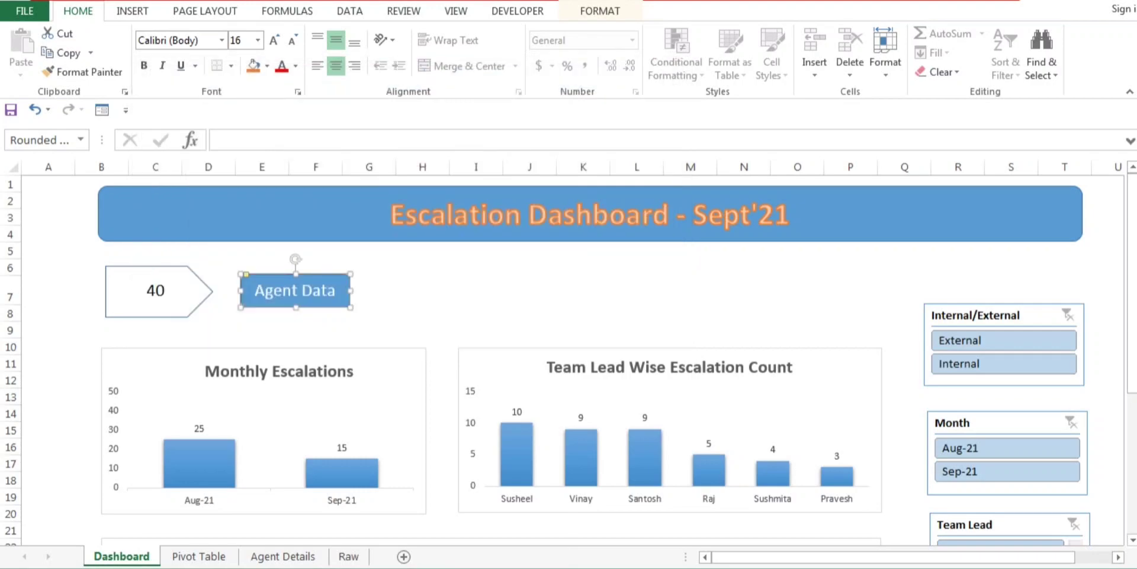
Test the Agent Data shape's link and return to the Dashboard sheet.
click(529, 314)
click(294, 291)
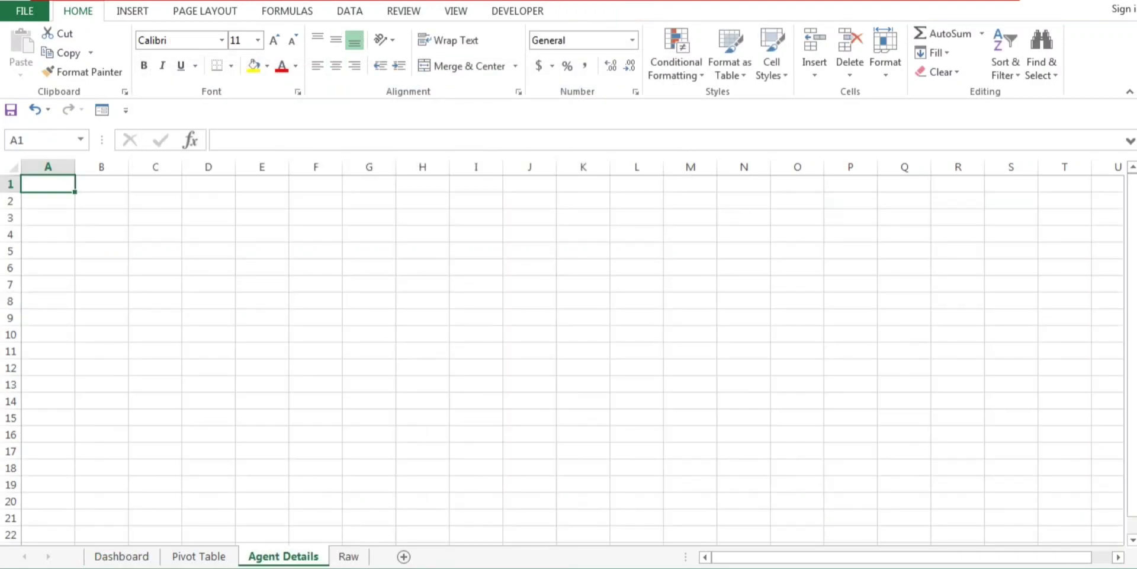
click(121, 556)
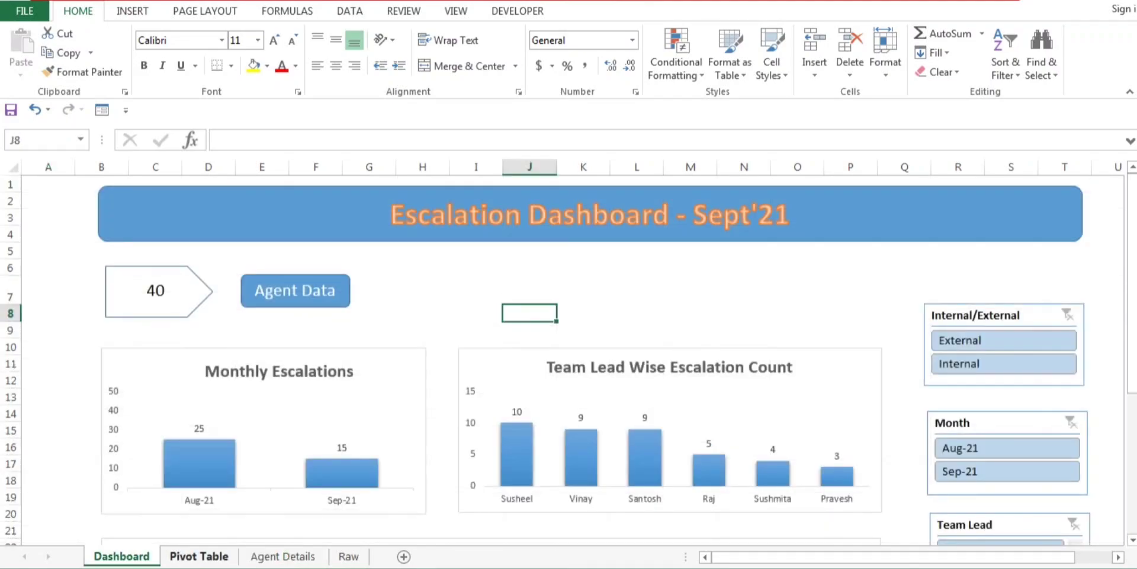
Hide the gridlines on the Agent Details sheet.
click(199, 540)
click(283, 556)
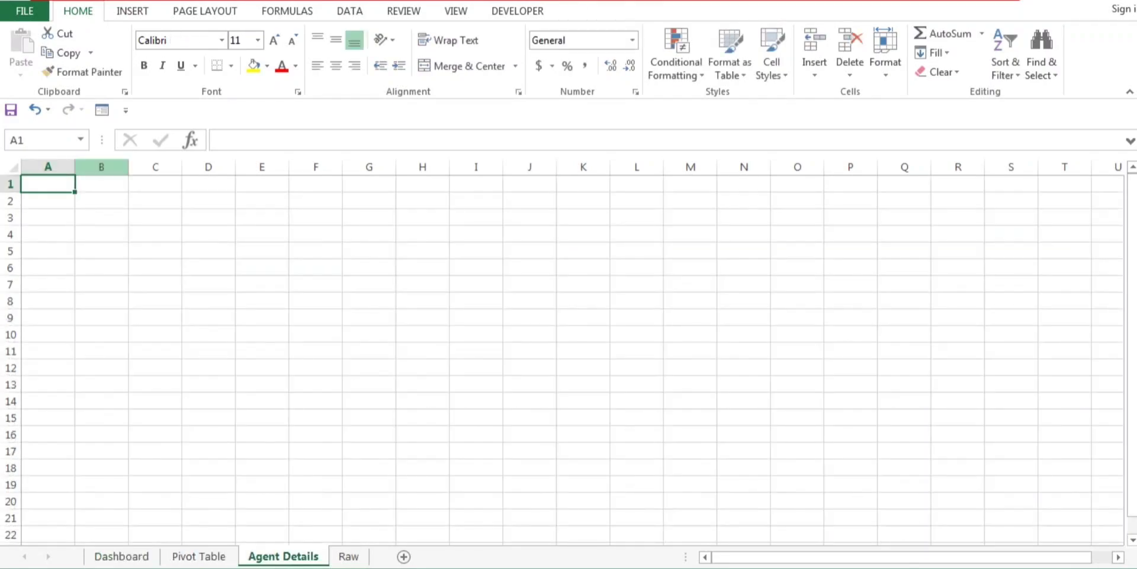
click(456, 11)
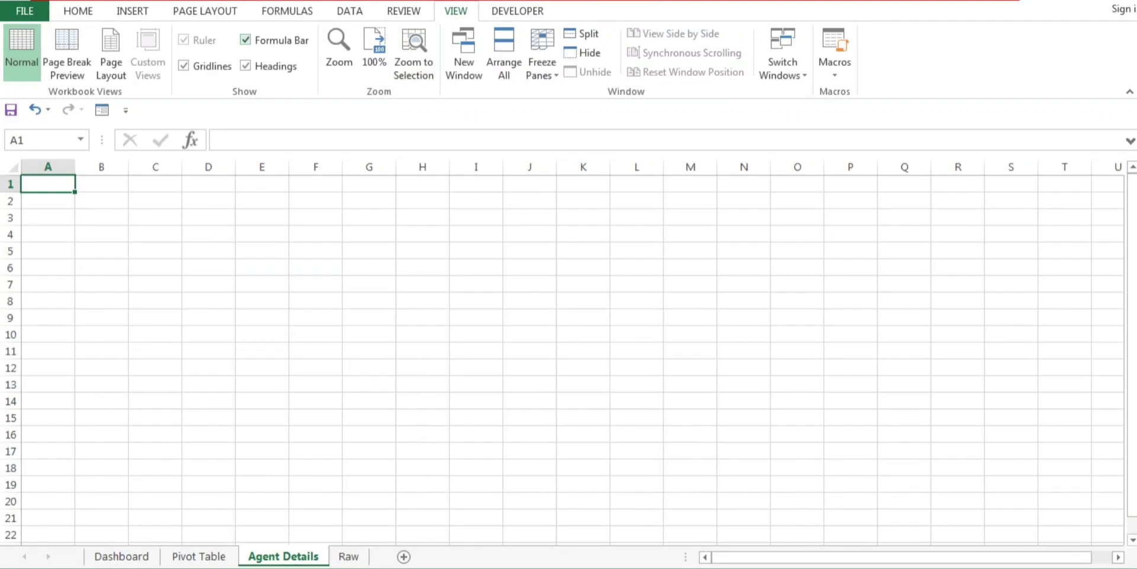
click(184, 66)
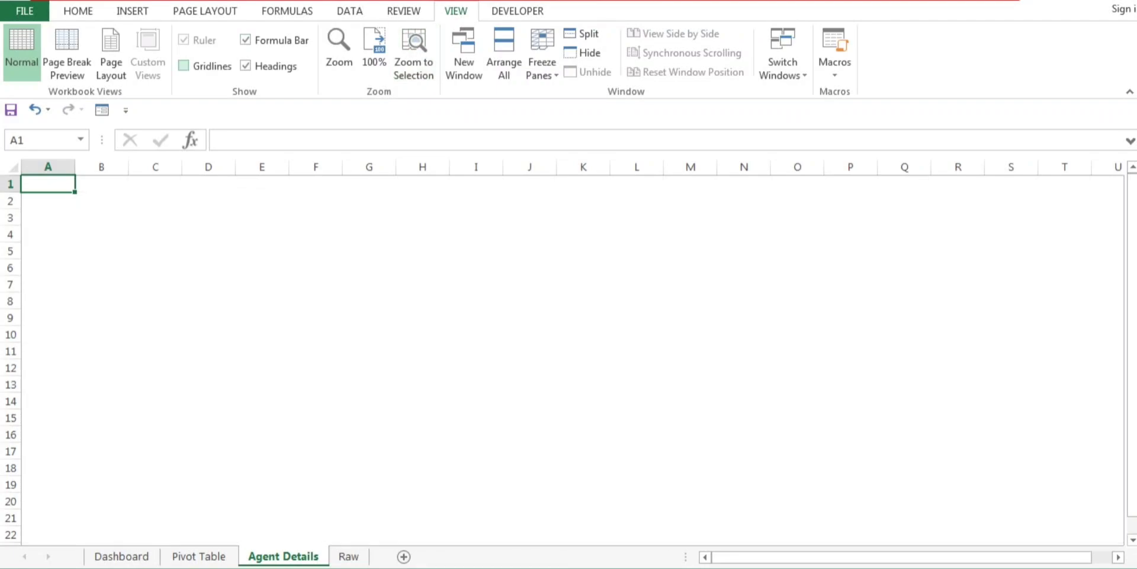
click(47, 200)
Copy the Escalation Dashboard title banner from the Dashboard sheet to the top of the Agent Details sheet, starting near column C.
click(199, 557)
click(199, 555)
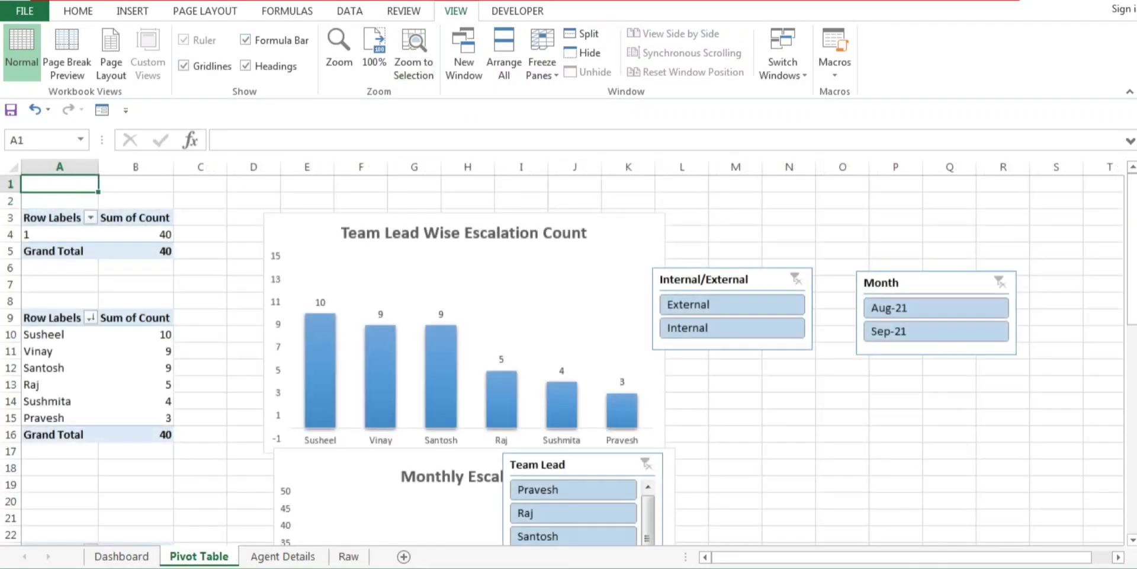
click(121, 556)
click(590, 213)
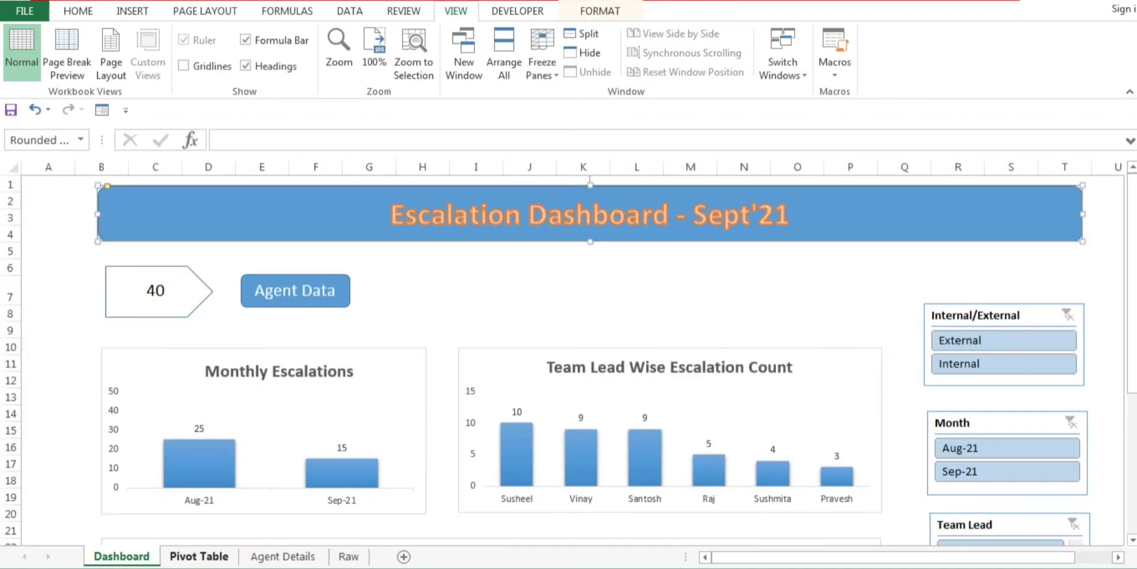
click(199, 556)
click(283, 556)
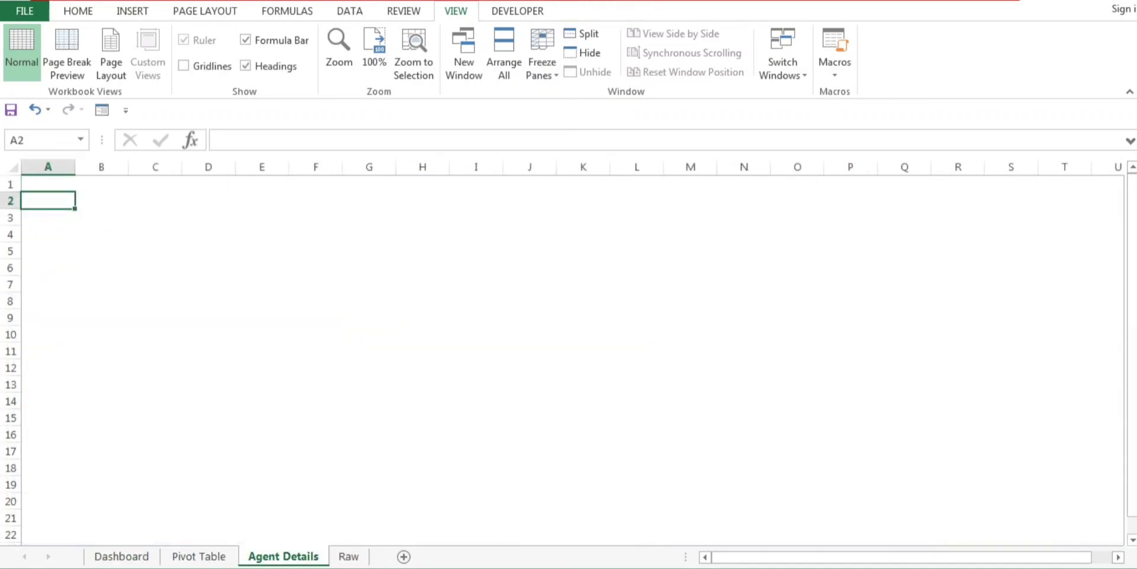
click(208, 200)
key(ctrl+v)
drag(592, 199, 554, 196)
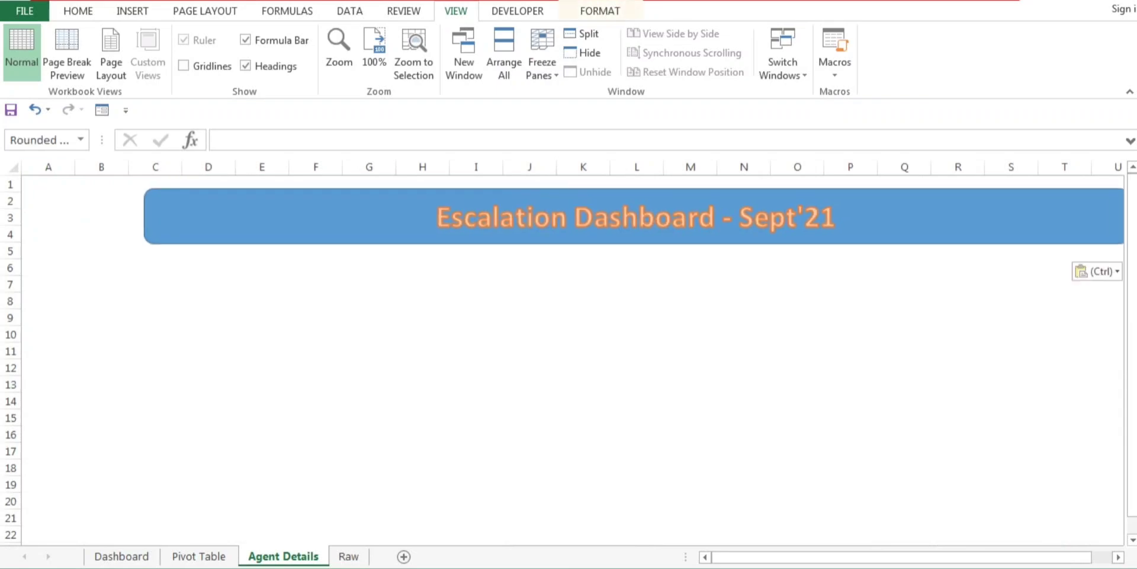
Reposition the pasted title banner on the Agent Details sheet so it spans columns B to T.
key(Left)
key(Left)
key(Left)
key(Left)
key(Left)
key(Left)
key(Left)
key(Left)
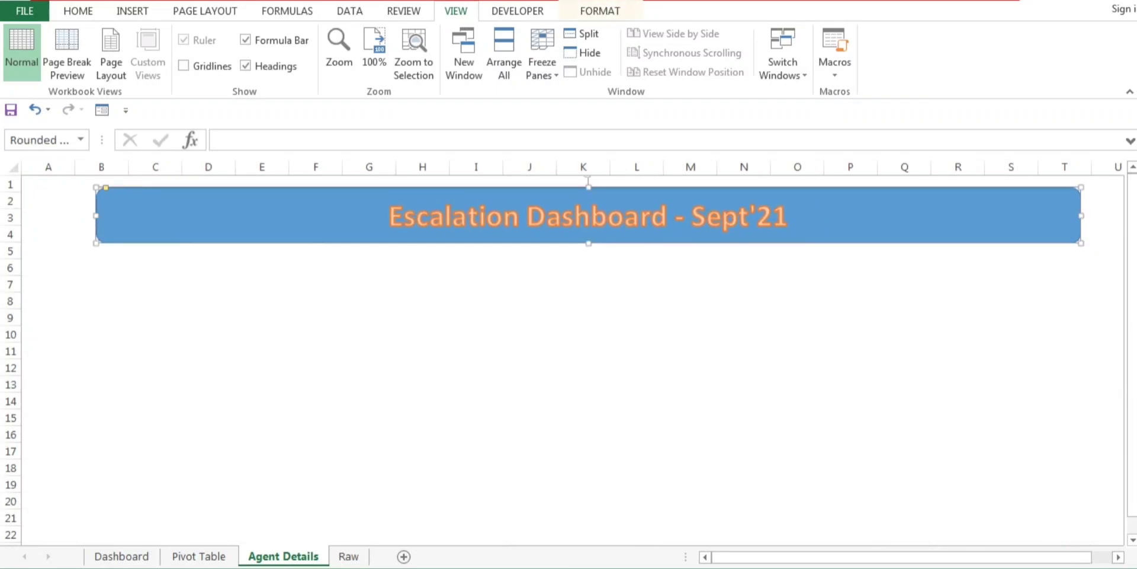
Change the banner text on the Agent Details sheet to "Agent Wise Details- Sept'21".
drag(674, 216, 388, 216)
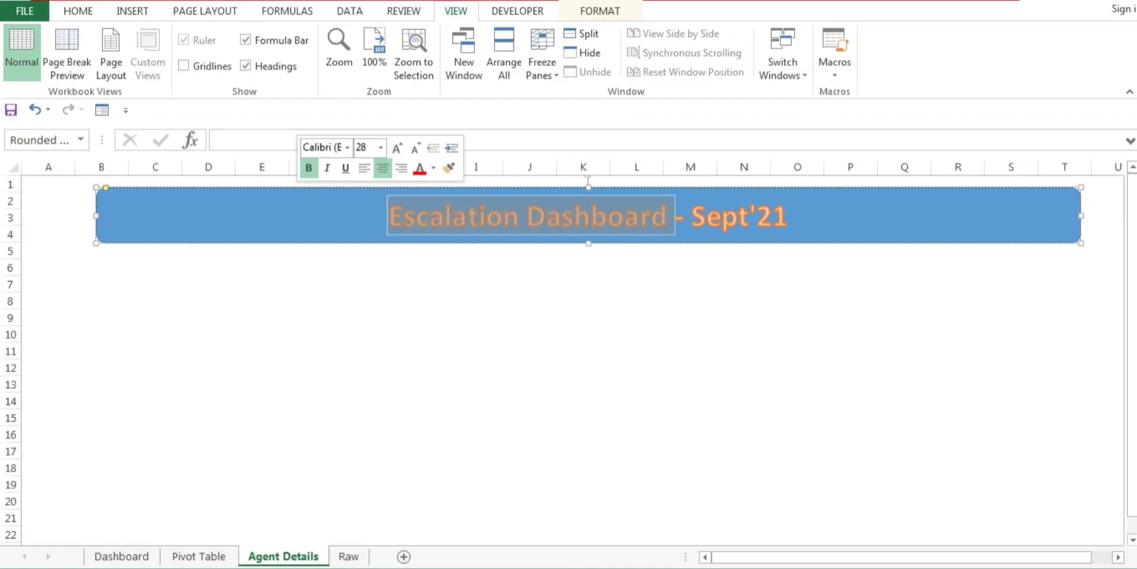
text(Agent W)
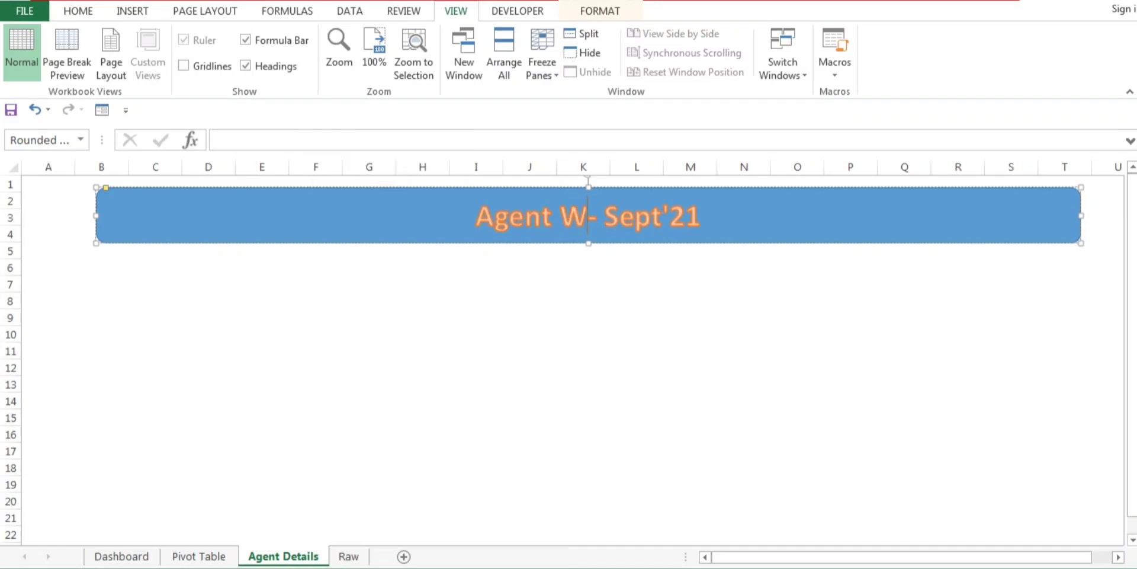
text(ise DF)
key(BackSpace)
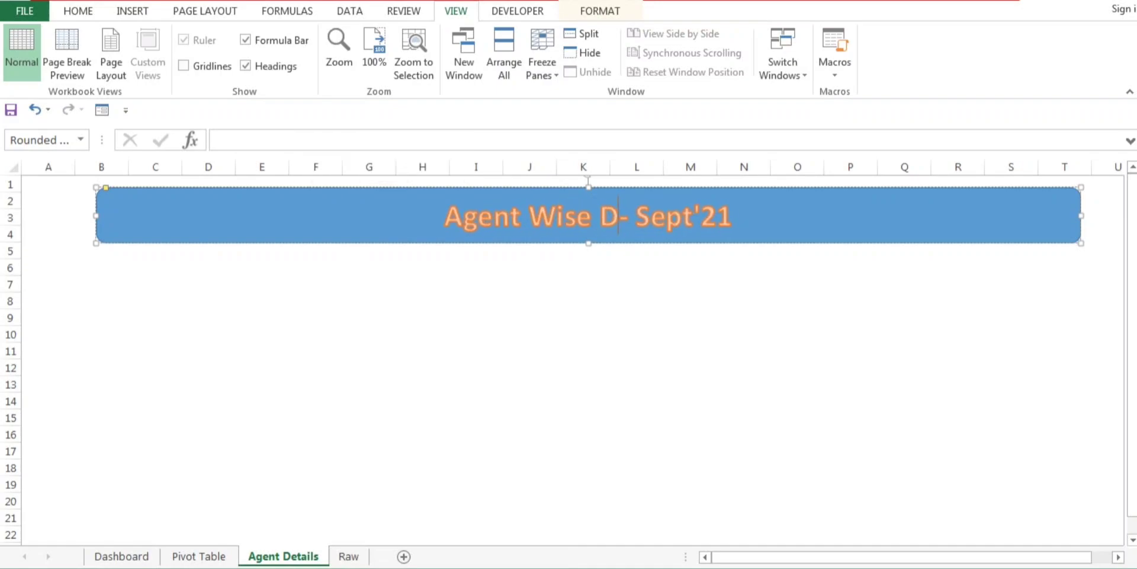
text(etails)
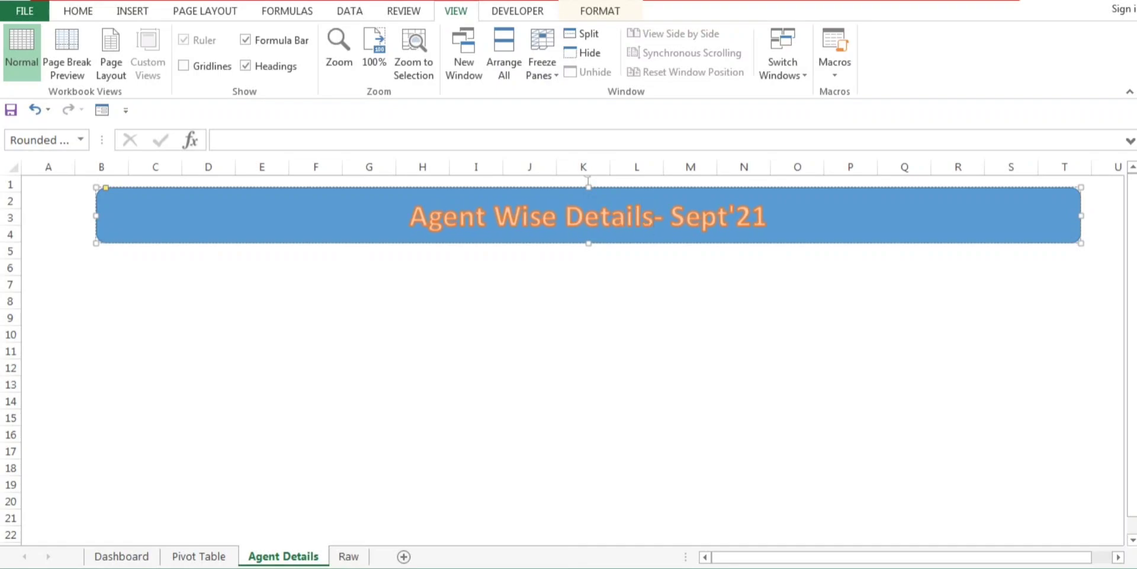
click(154, 301)
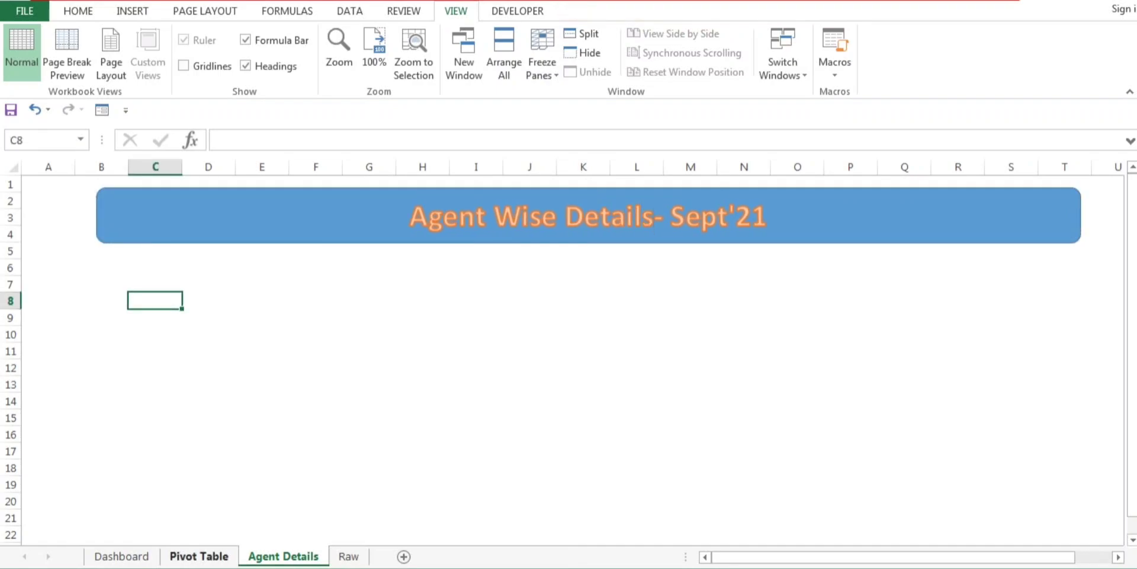
Copy the team lead pivot table A9:B16 on the Pivot Table sheet to cell A58, below the last pivot table.
click(199, 556)
click(59, 317)
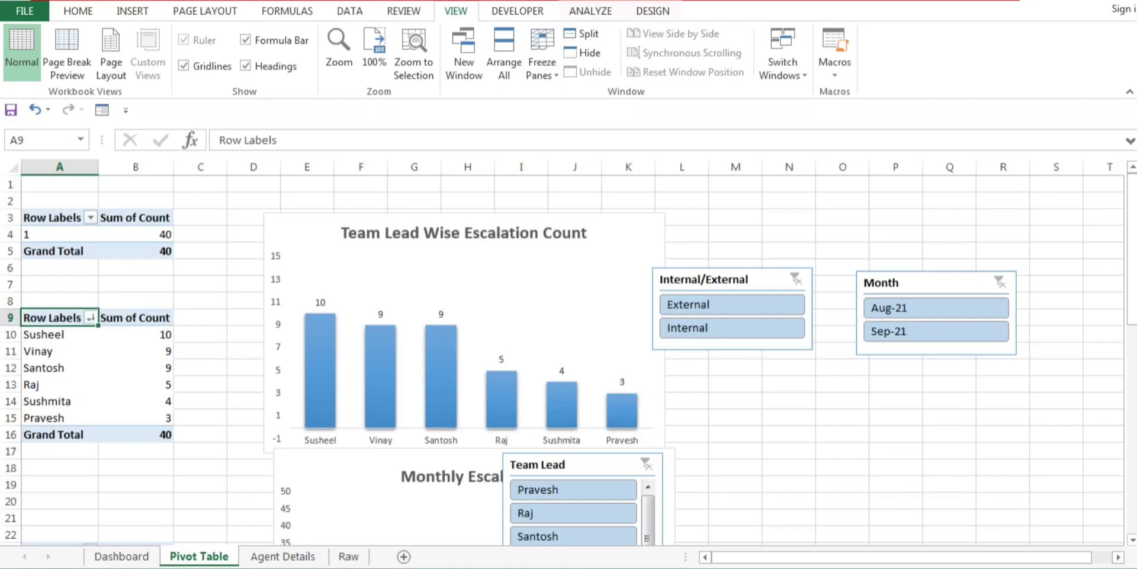
drag(59, 317, 136, 322)
key(ctrl+shift+Down)
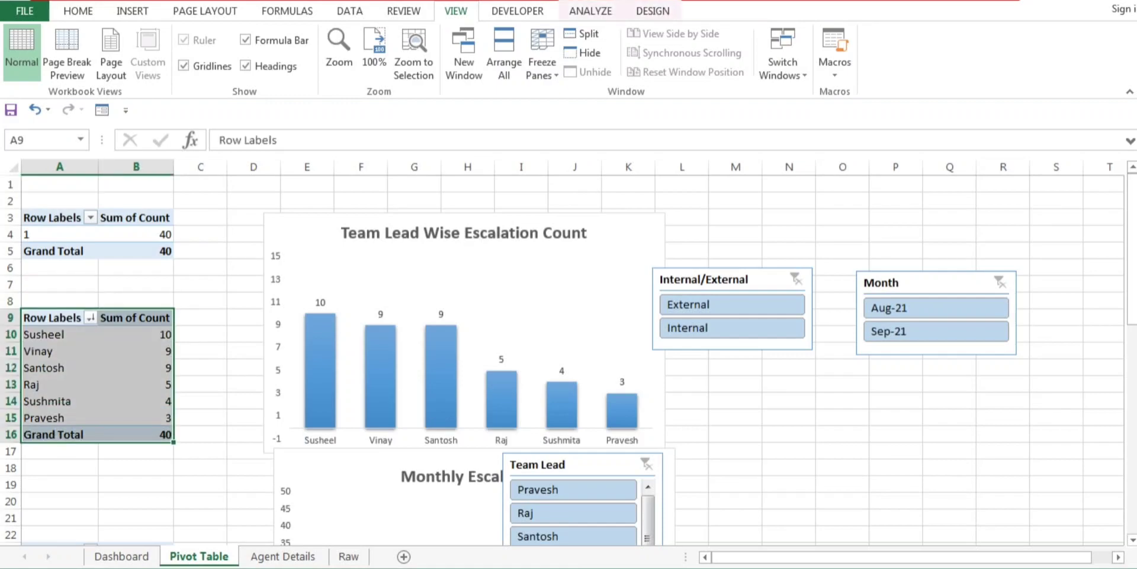
key(ctrl+c)
key(Down)
key(Down)
key(Down)
key(Down)
key(Down)
key(Down)
key(Down)
key(Down)
key(Down)
key(Down)
key(Down)
key(Down)
key(Down)
key(Down)
key(Down)
key(Down)
key(Down)
key(Down)
key(Down)
key(Down)
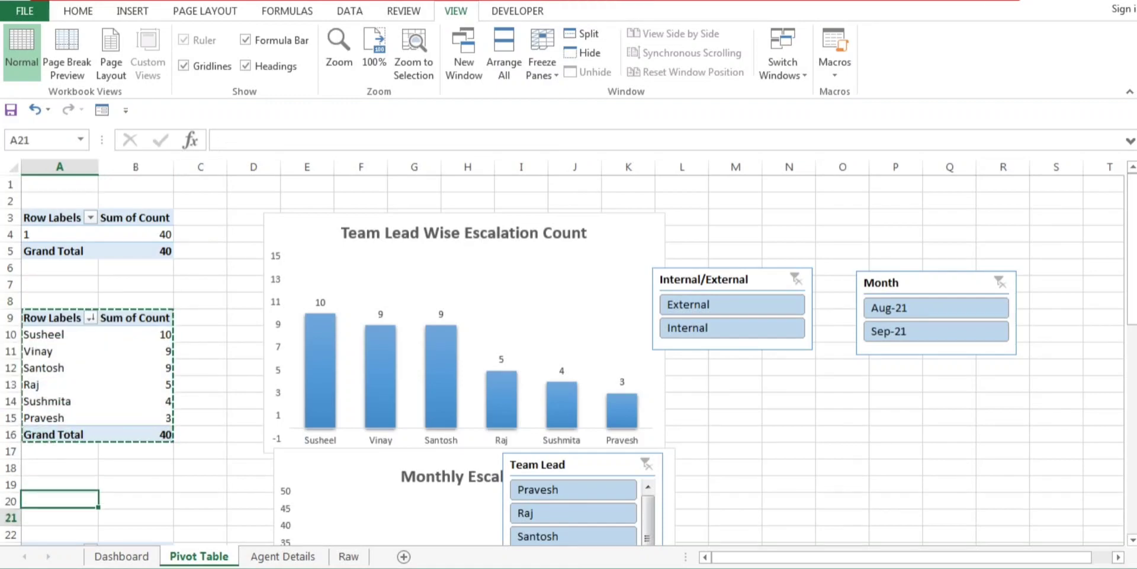
key(Down)
key(Down)
key(Down)
key(Down)
key(Down)
key(Down)
key(Down)
key(Down)
key(Down)
key(Down)
key(Down)
key(Down)
key(Down)
key(Down)
key(Down)
key(Down)
key(Down)
key(Down)
key(Down)
key(Down)
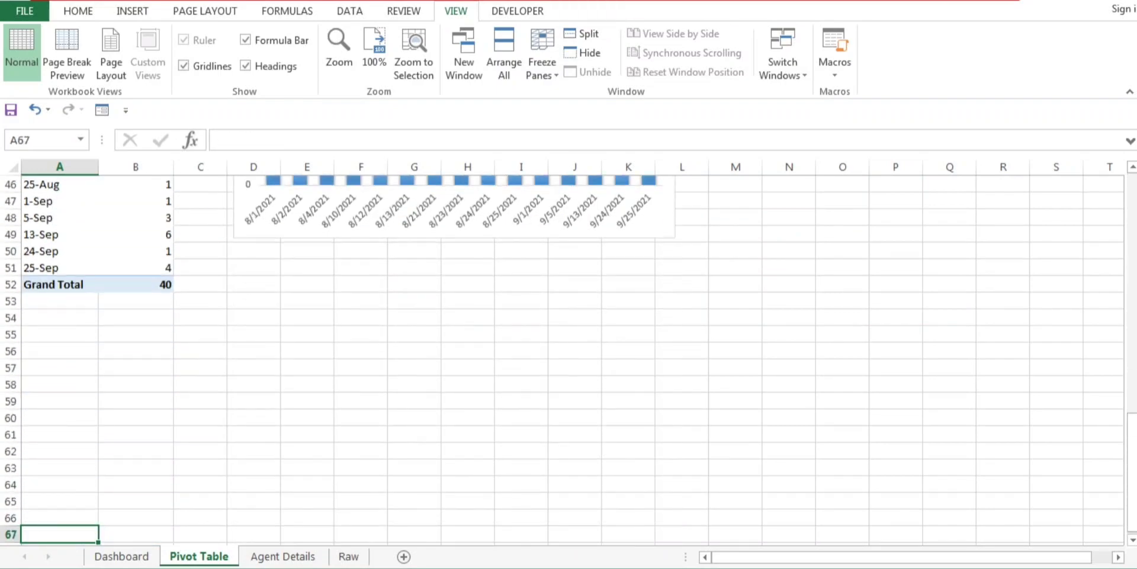
key(Up)
key(Up)
key(Up)
key(Up)
key(Up)
key(Up)
key(Up)
key(Up)
key(Up)
key(Up)
key(Up)
key(Up)
key(Up)
key(Up)
key(Up)
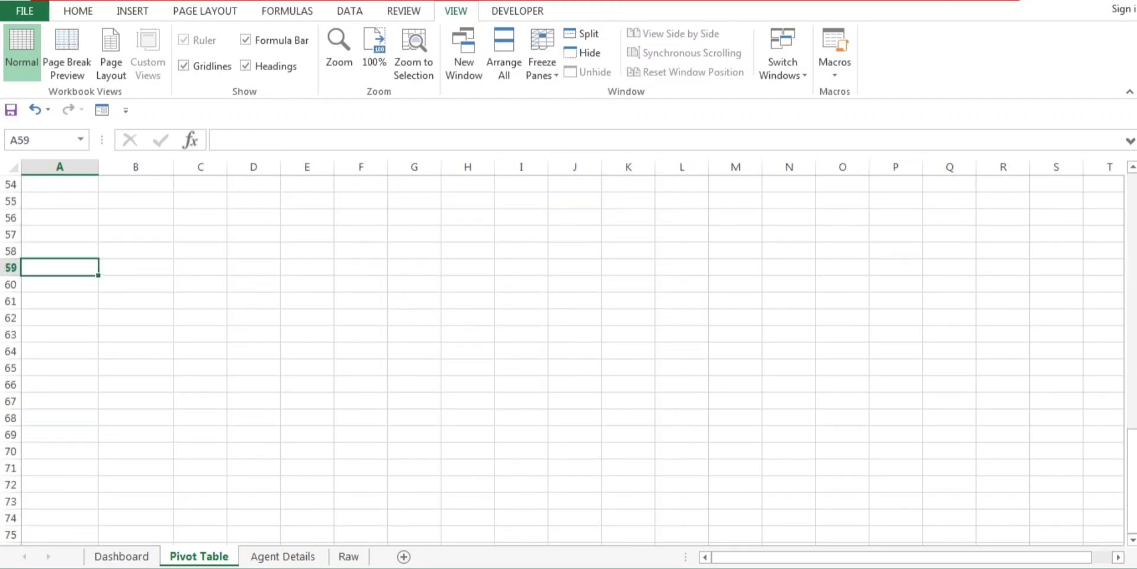
key(ctrl+v)
Replace the Team Lead row field with Associate Name in the copied pivot table at A58.
click(59, 301)
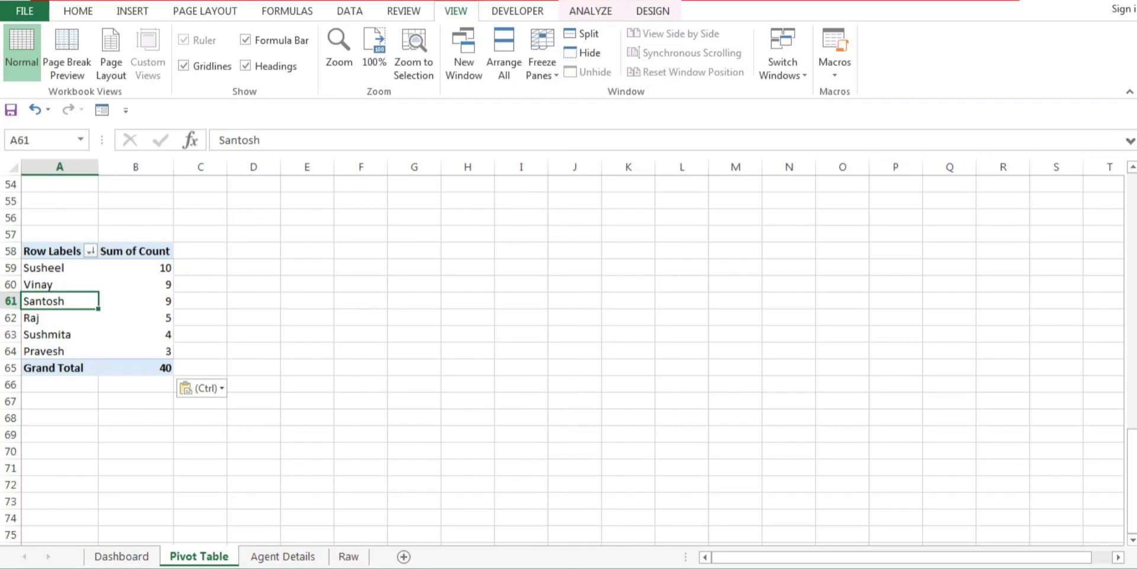
key(Down)
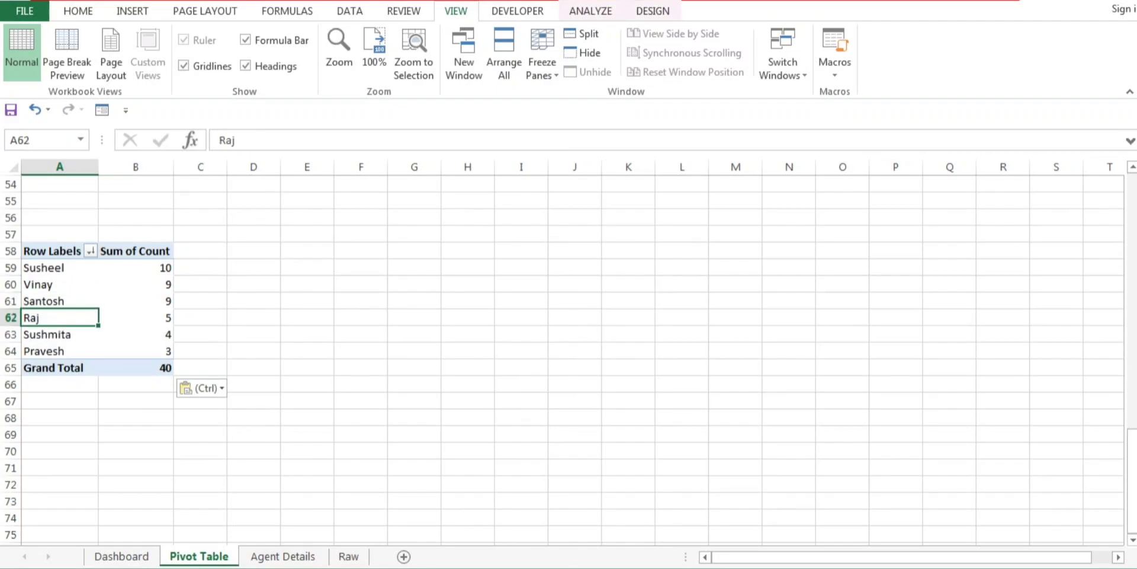
click(60, 300)
key(ctrl+space)
click(52, 250)
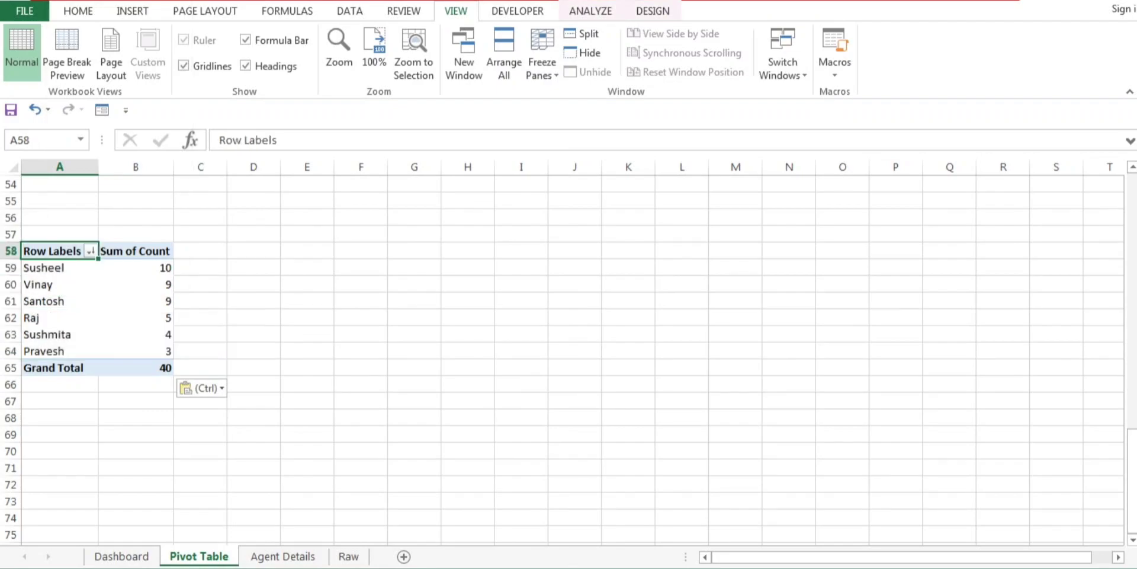
right_click(47, 301)
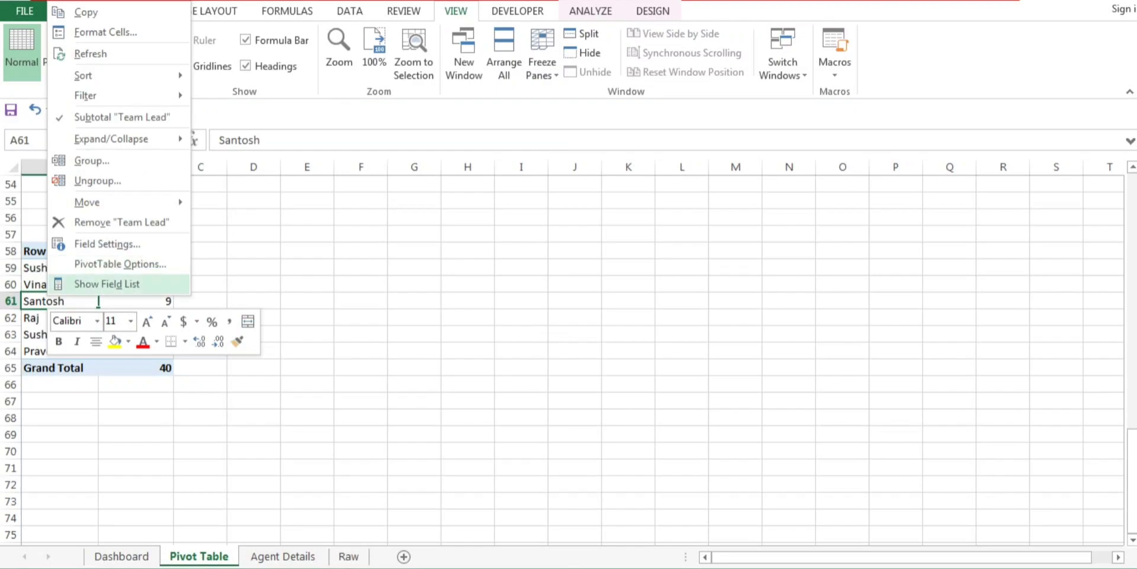
click(107, 284)
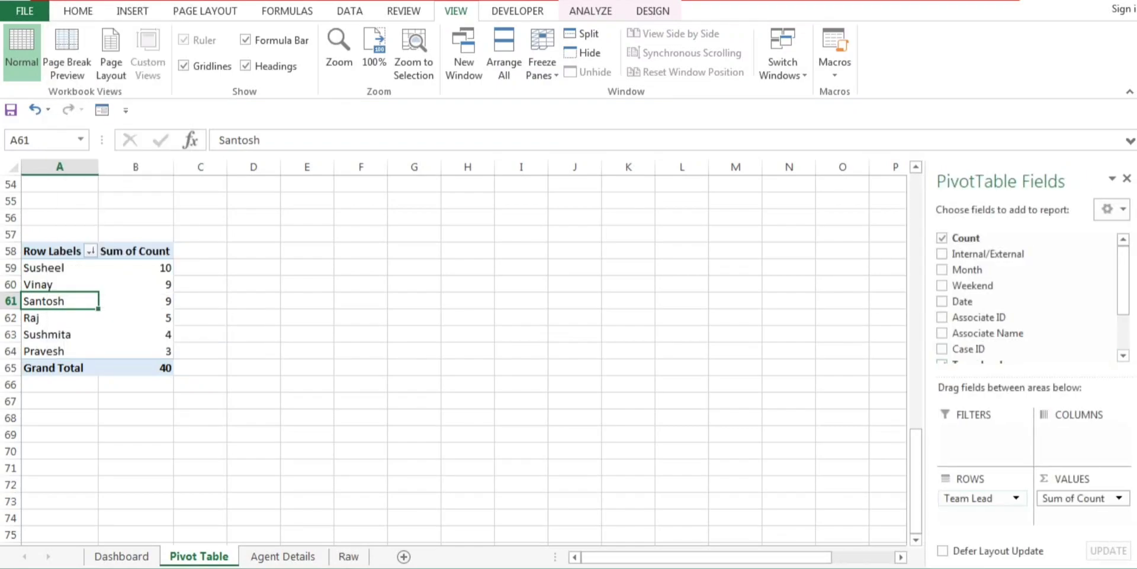
scroll(1007, 308, down, 1)
click(941, 324)
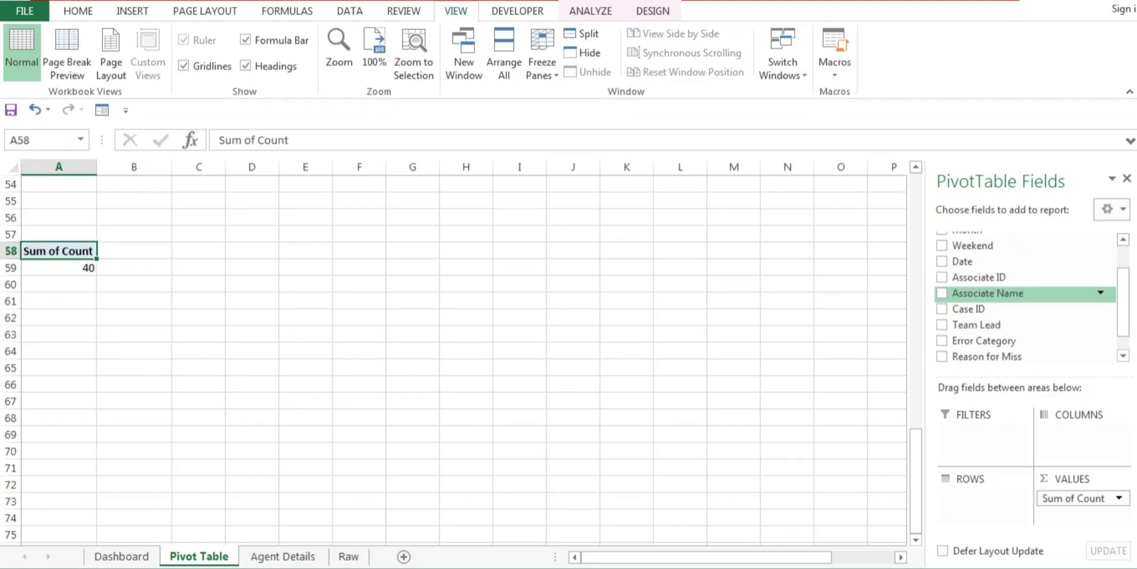
scroll(1007, 293, down, 1)
click(983, 279)
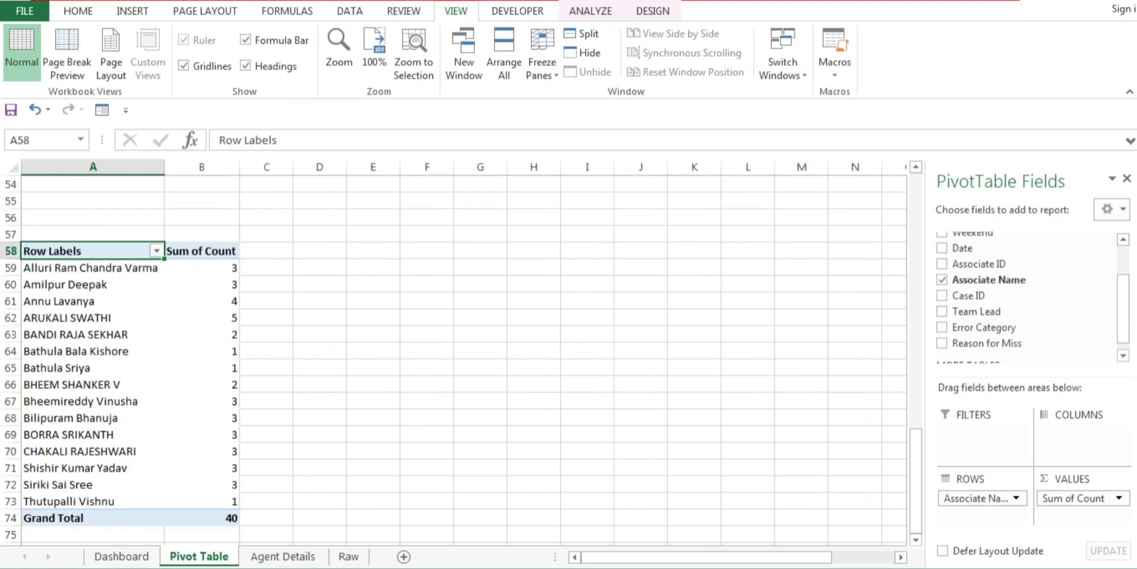
key(Right)
key(Left)
key(ctrl+shift+Down)
key(shift+Right)
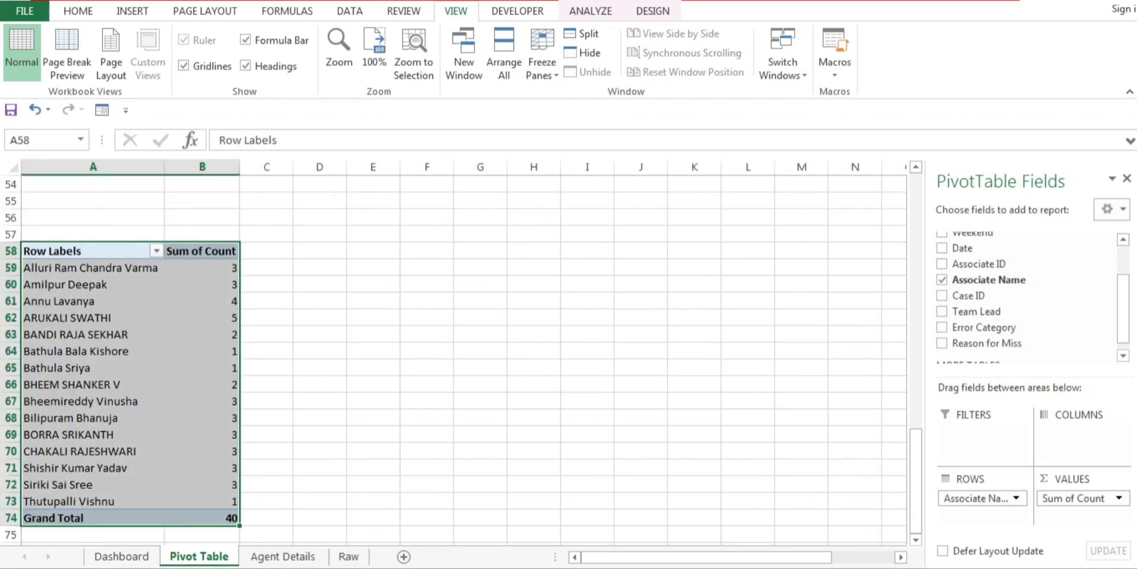
click(78, 11)
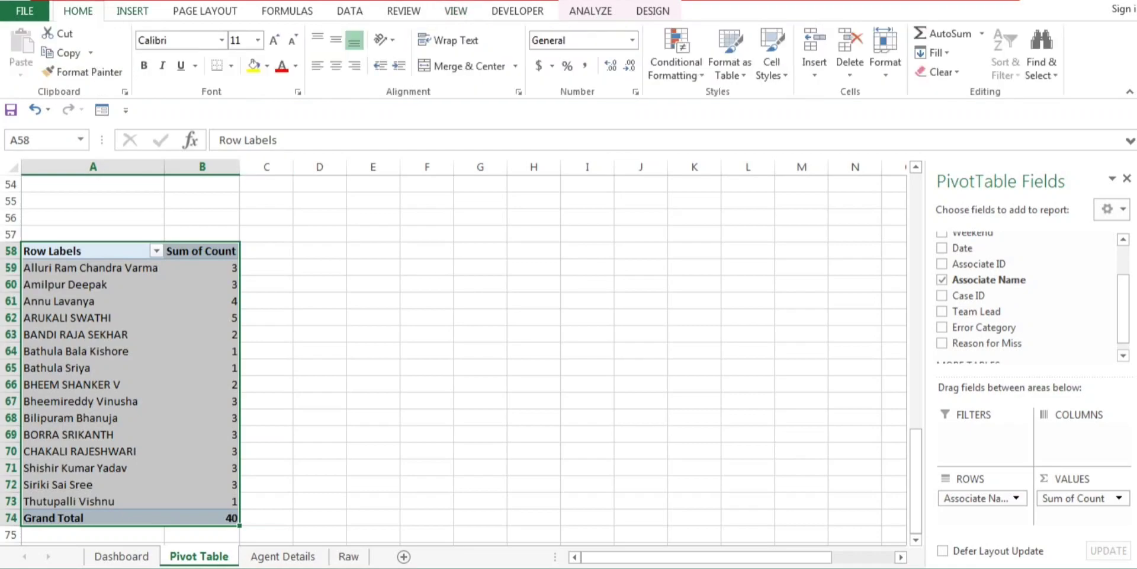
click(205, 10)
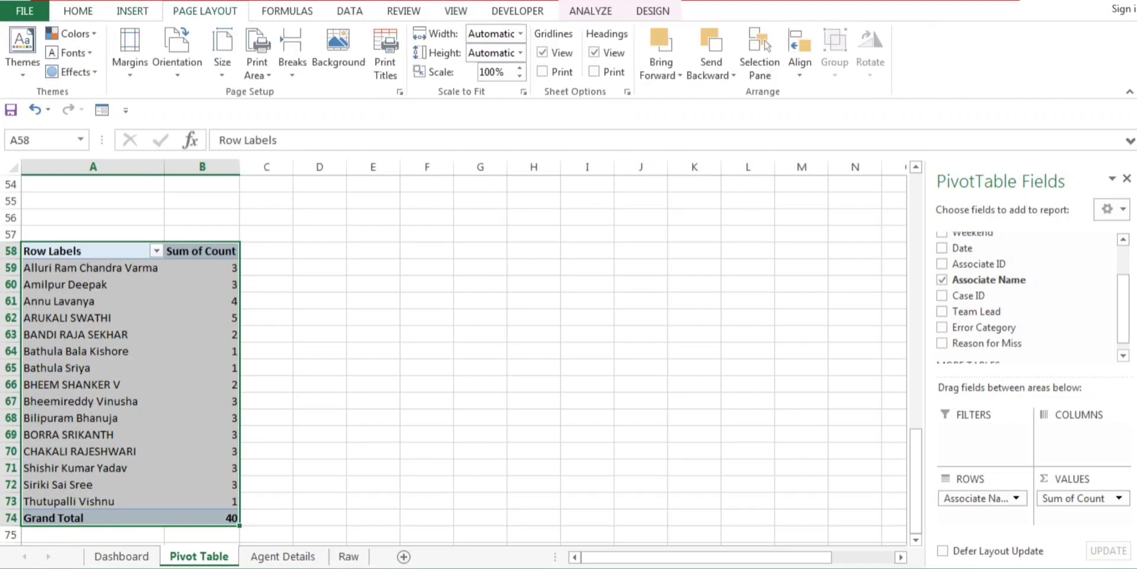
click(78, 10)
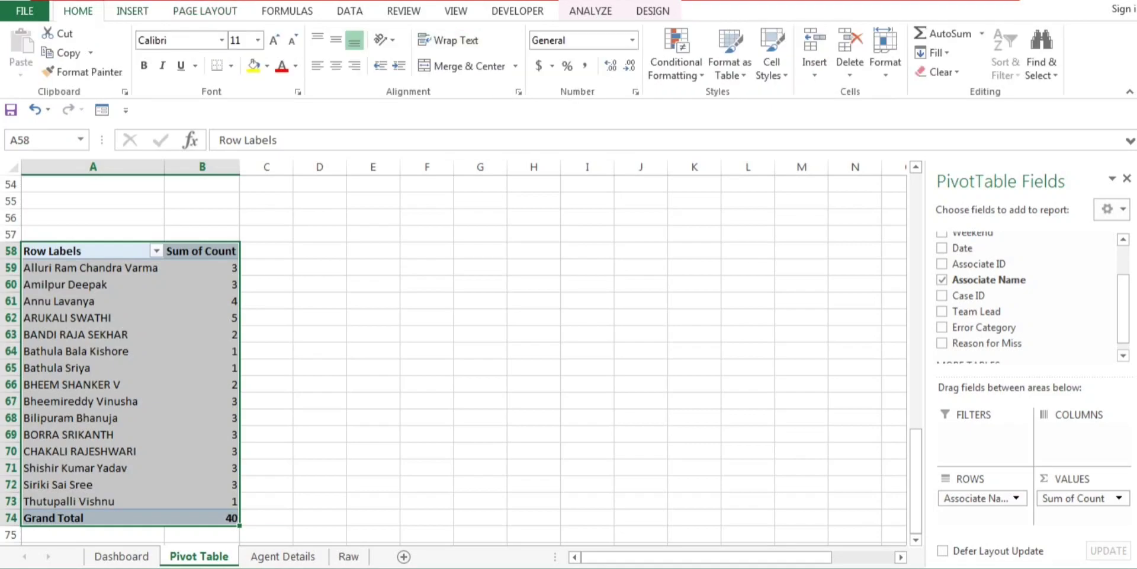
click(133, 11)
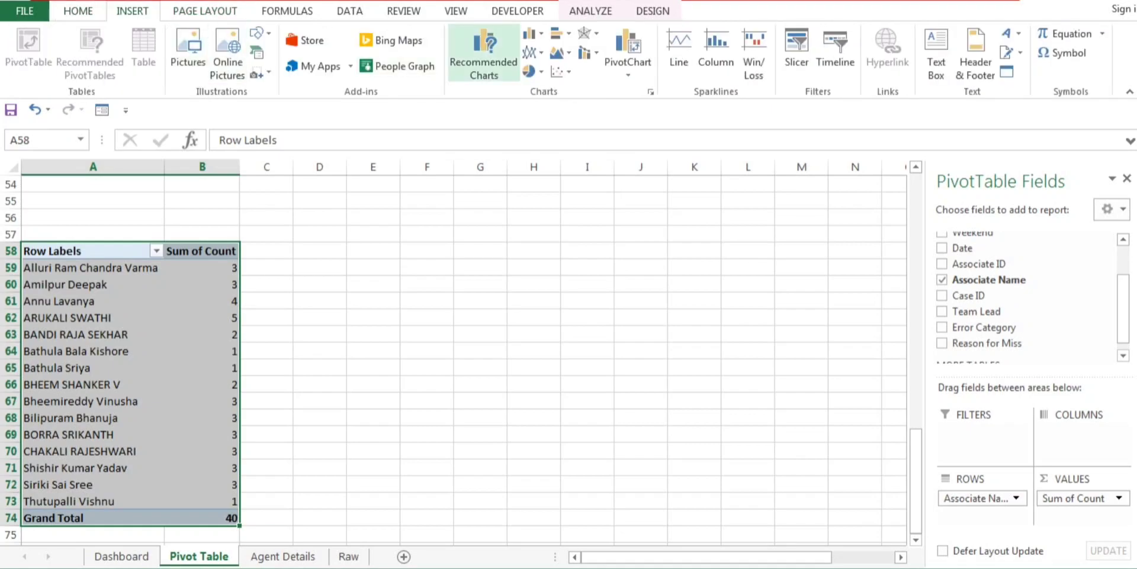
click(484, 53)
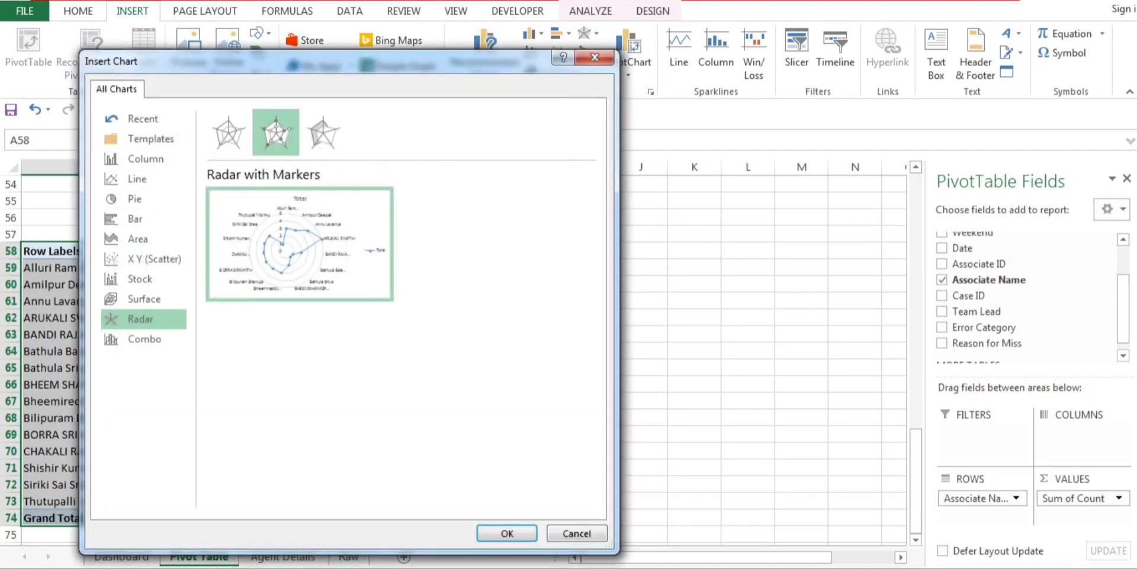
click(146, 159)
mouse_move(299, 243)
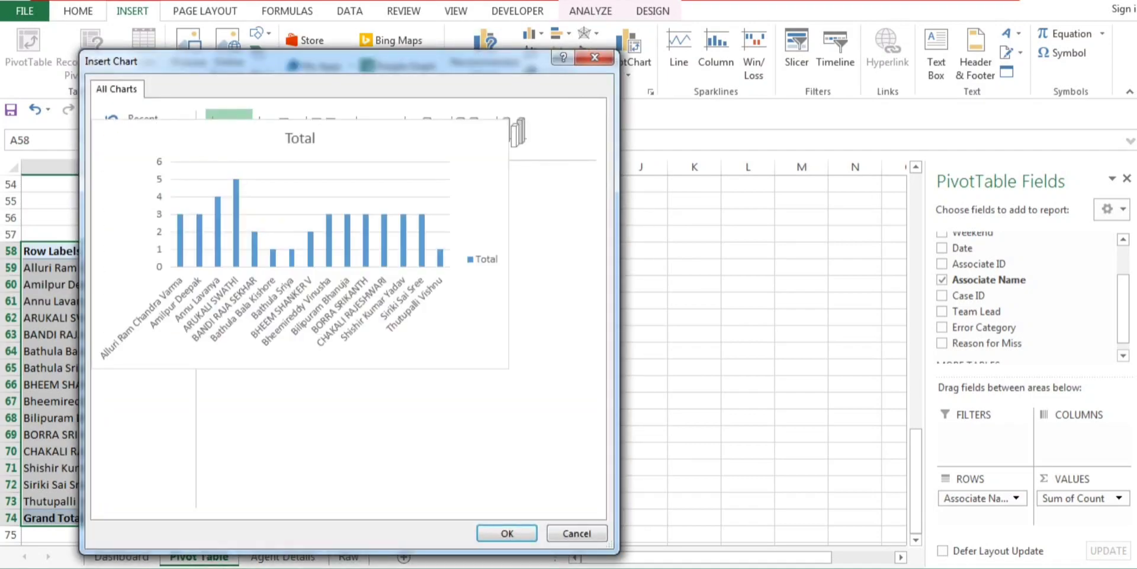
click(576, 532)
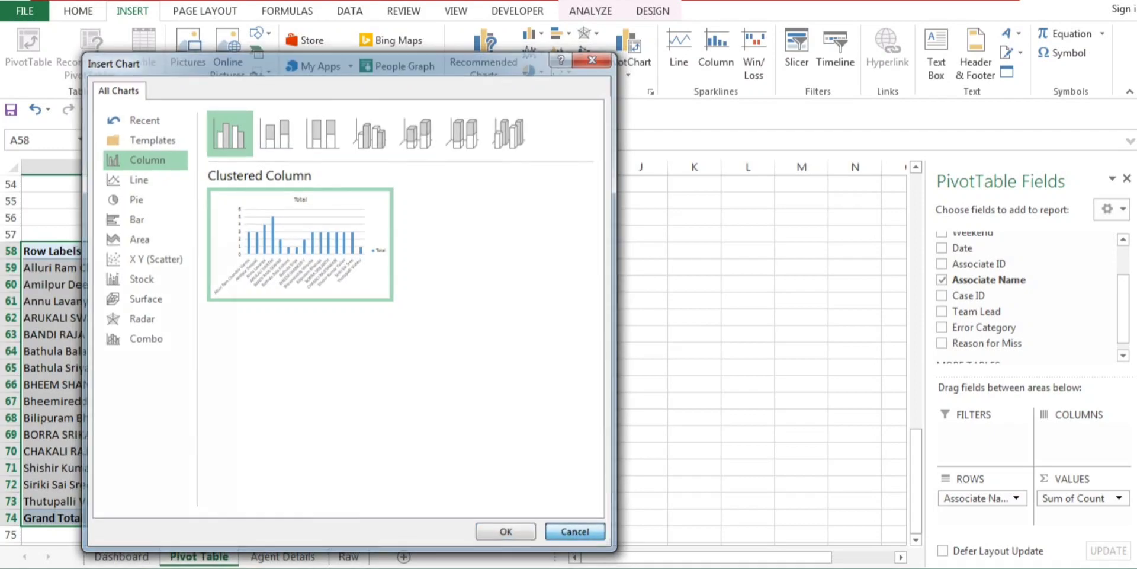
Insert a Clustered Column chart from the associate pivot table range A58:B73, leaving out the Grand Total row.
click(94, 450)
key(shift+Right)
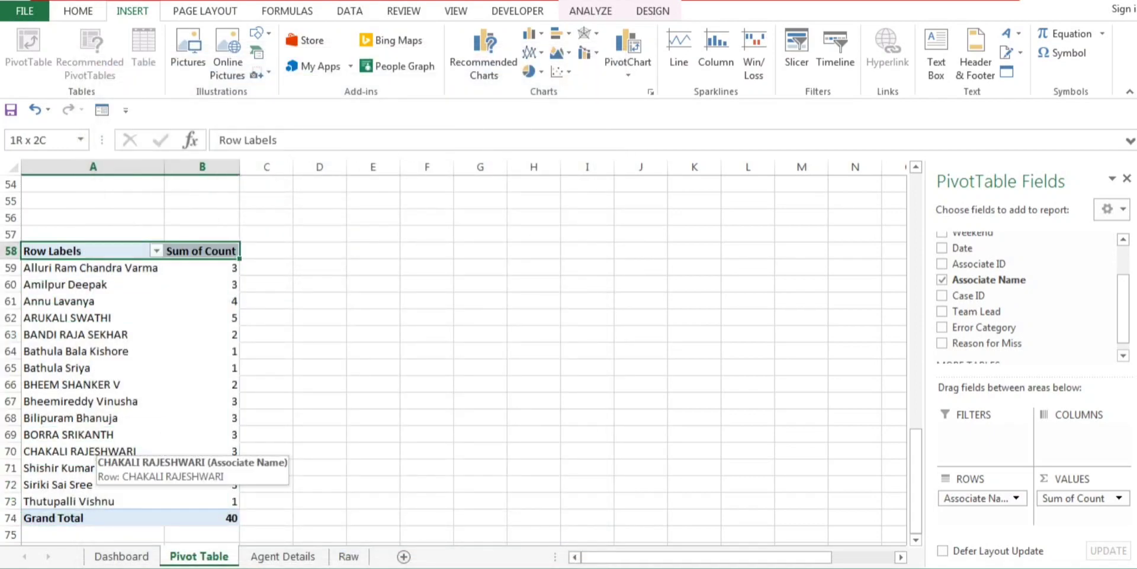
key(ctrl+shift+Down)
key(shift+Up)
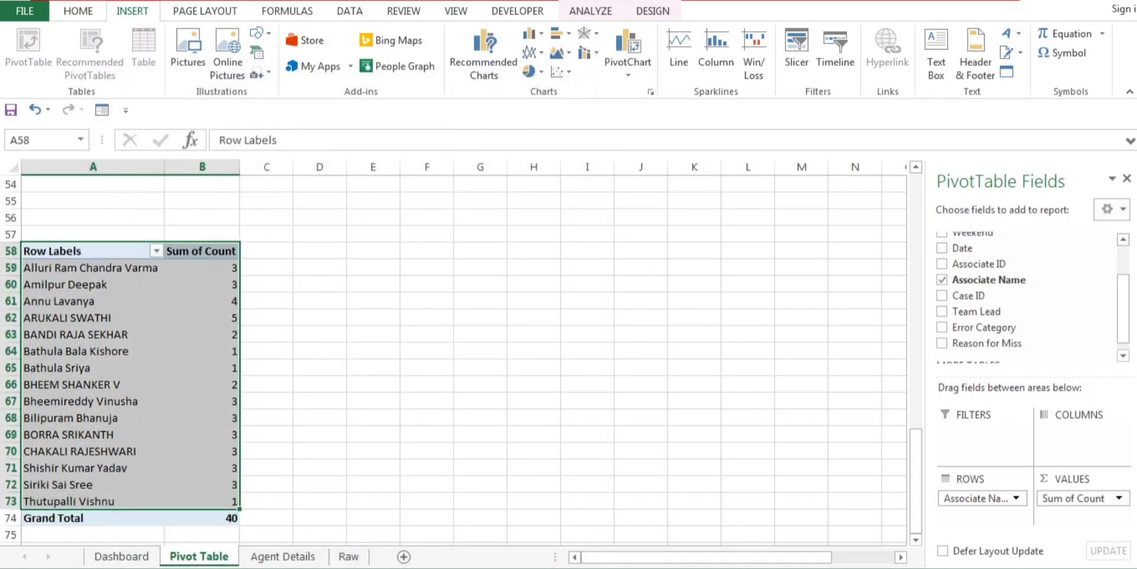
click(484, 53)
click(140, 319)
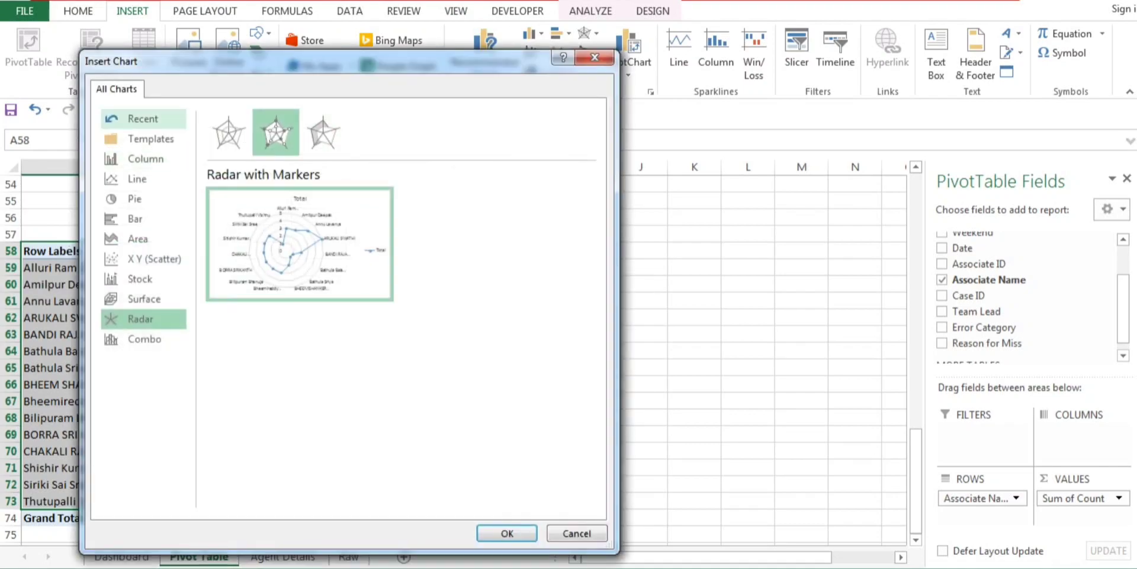
click(143, 118)
mouse_move(300, 244)
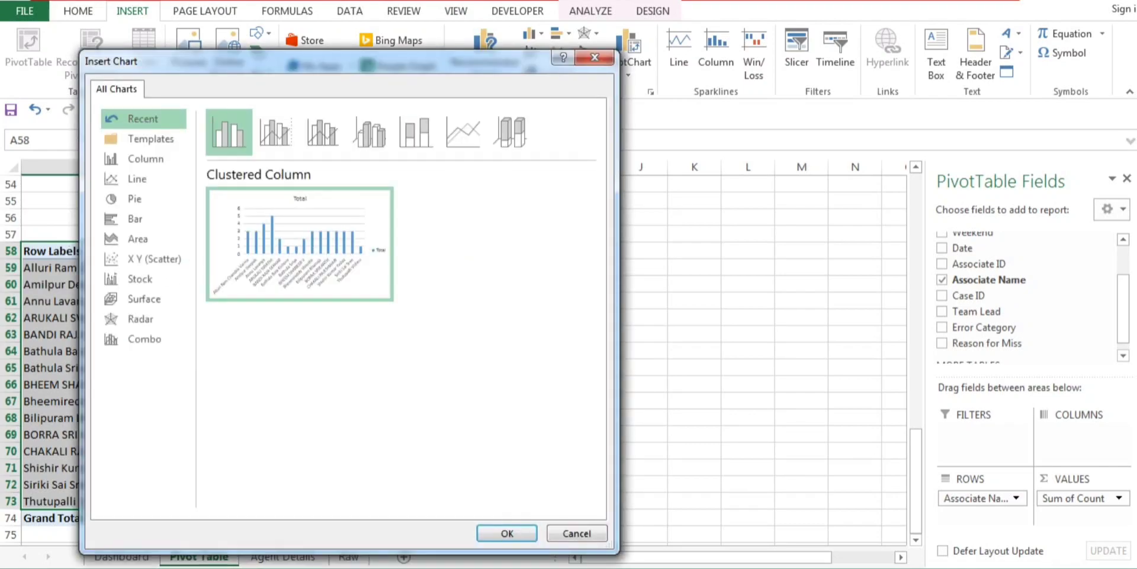
click(507, 533)
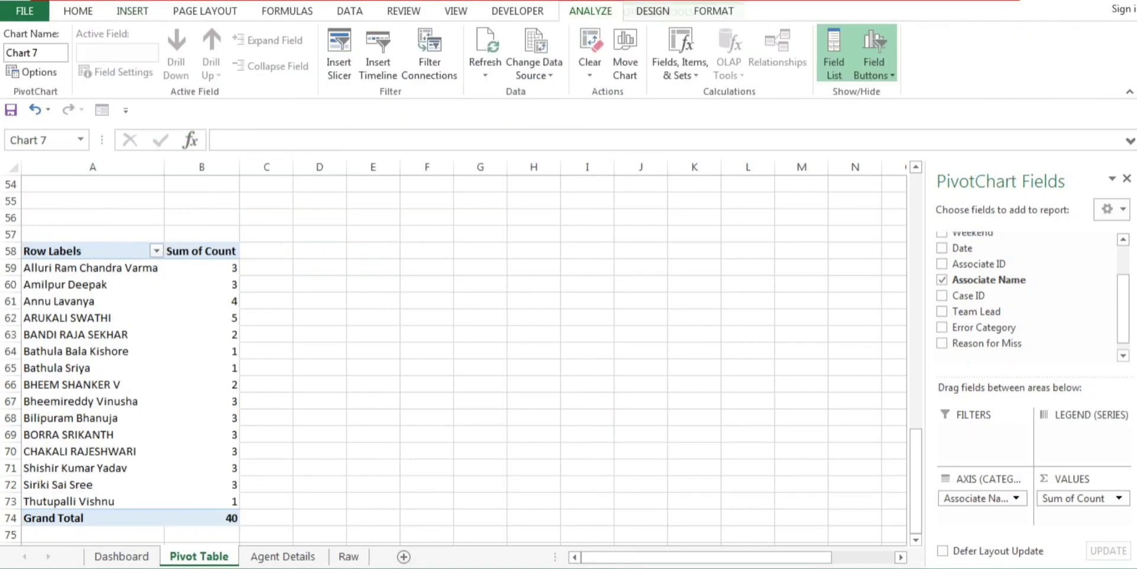
Move the new chart beside its pivot table, around columns E to L, and hide all field buttons on it.
drag(308, 273, 403, 240)
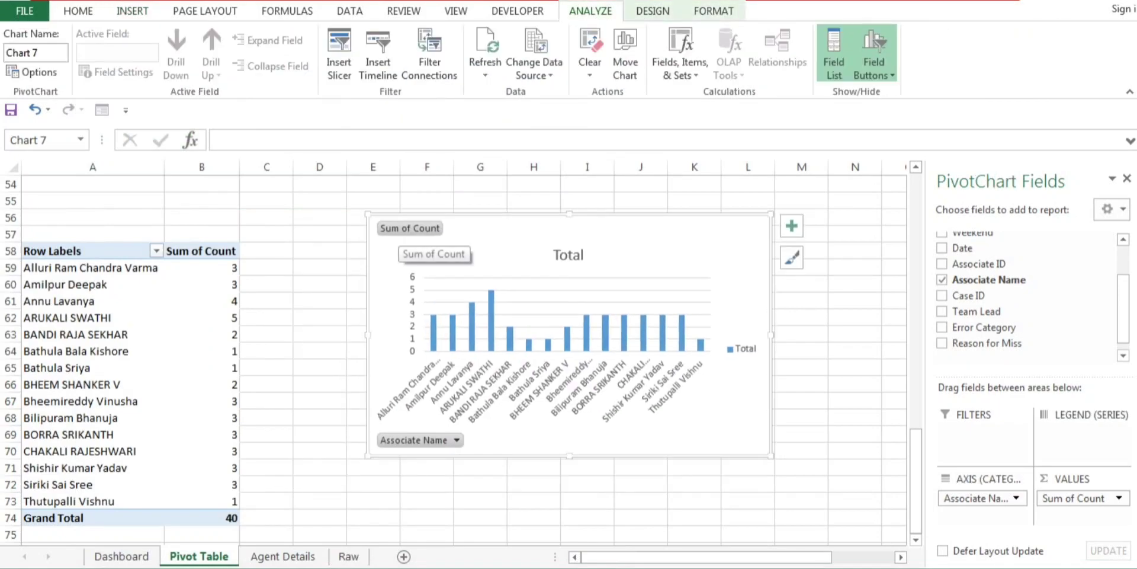
right_click(396, 230)
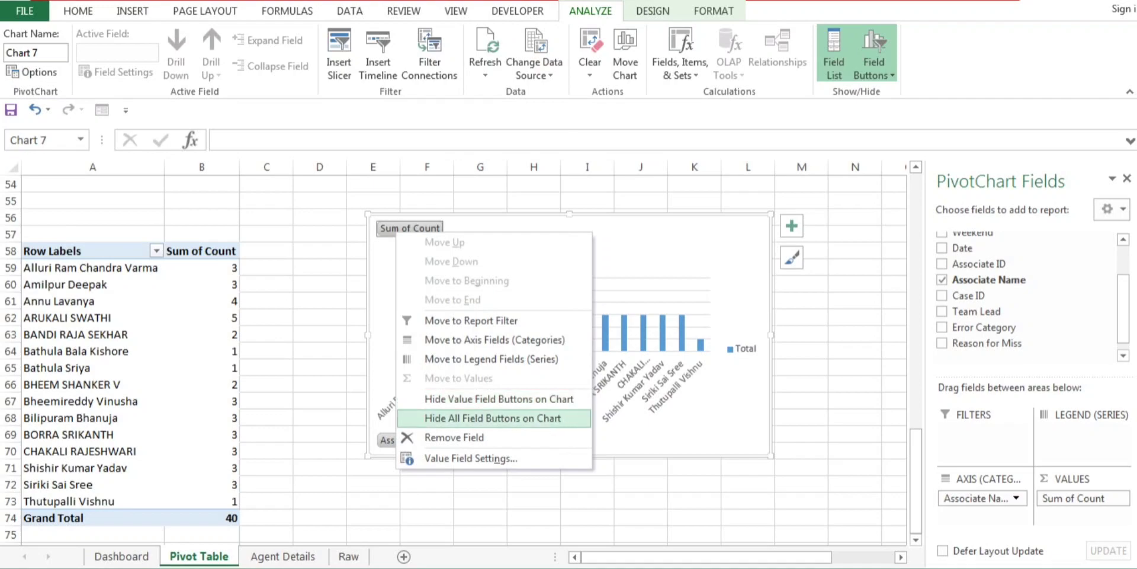
click(492, 418)
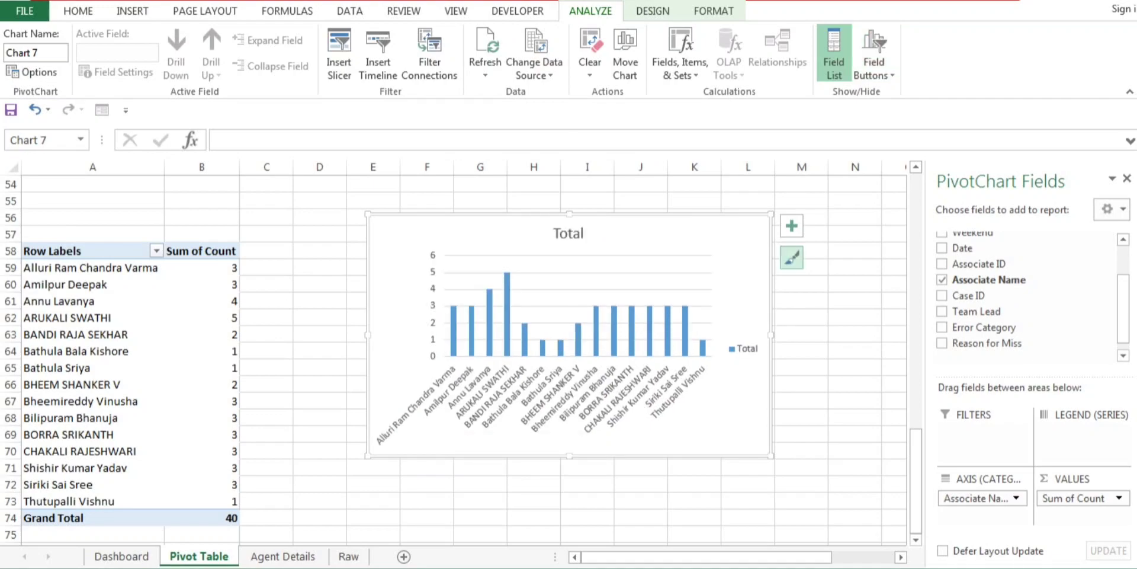
Apply the last style in the chart style gallery to the associate chart and shift it to around columns D to K.
click(792, 258)
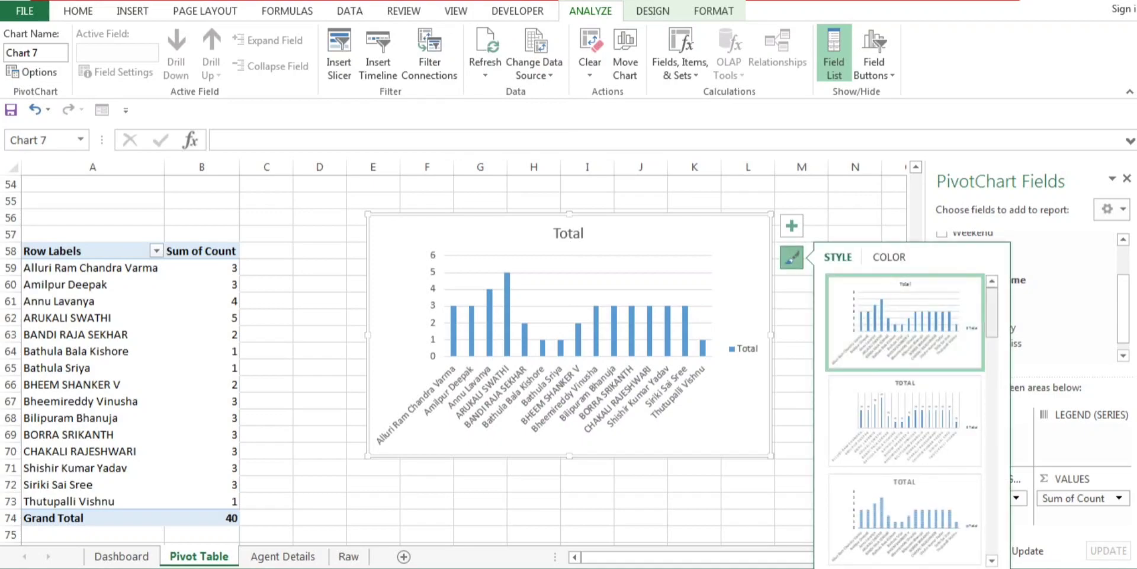
scroll(905, 415, down, 5)
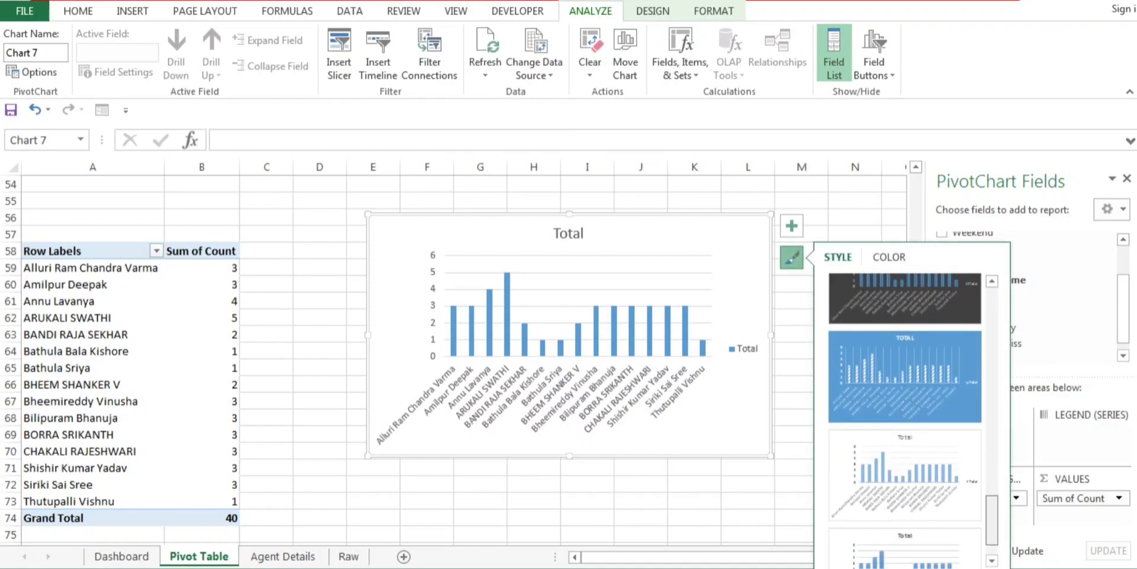
scroll(905, 444, down, 1)
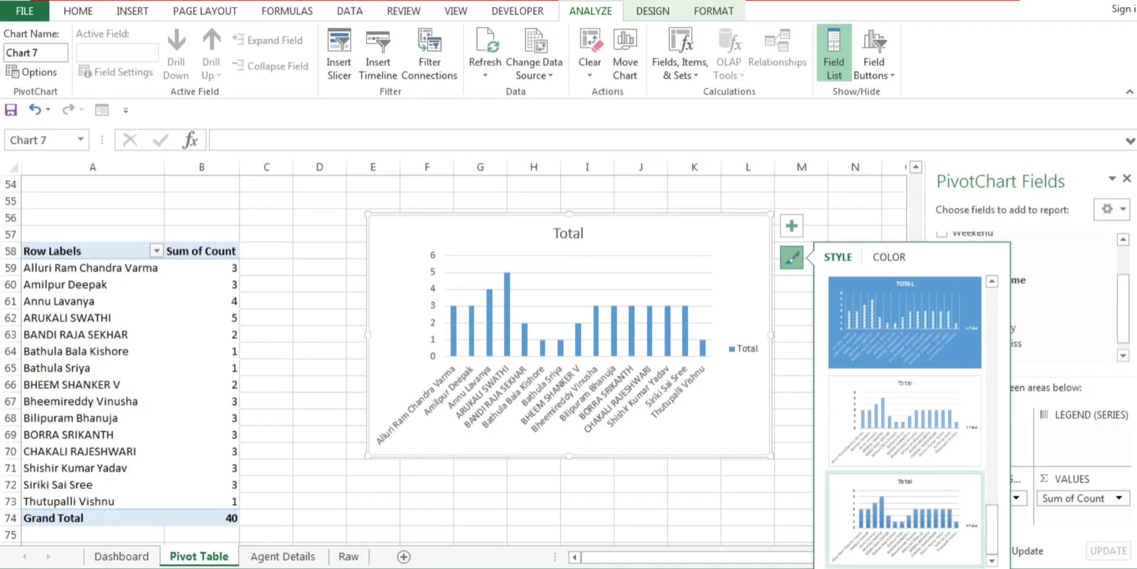
drag(735, 284, 689, 280)
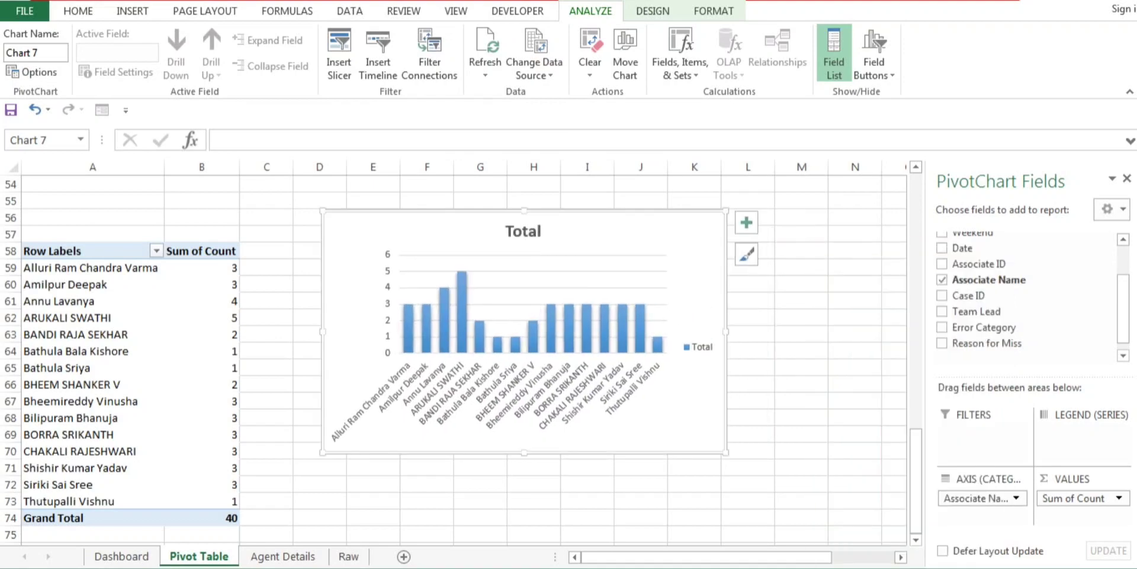
Remove the associate chart's gridlines, add data labels and place the legend at the bottom.
click(747, 223)
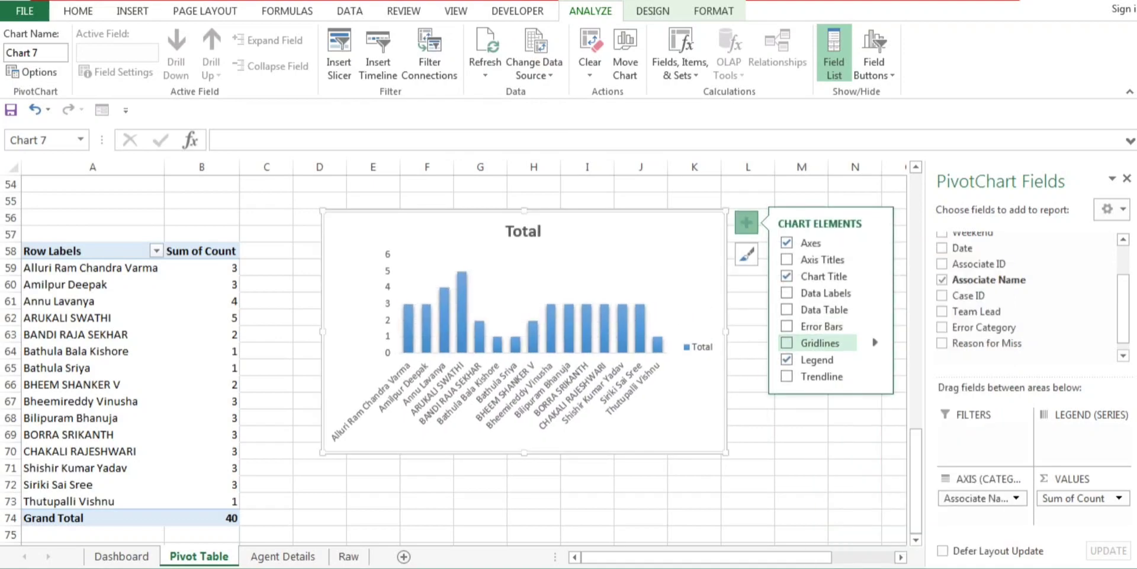
click(787, 292)
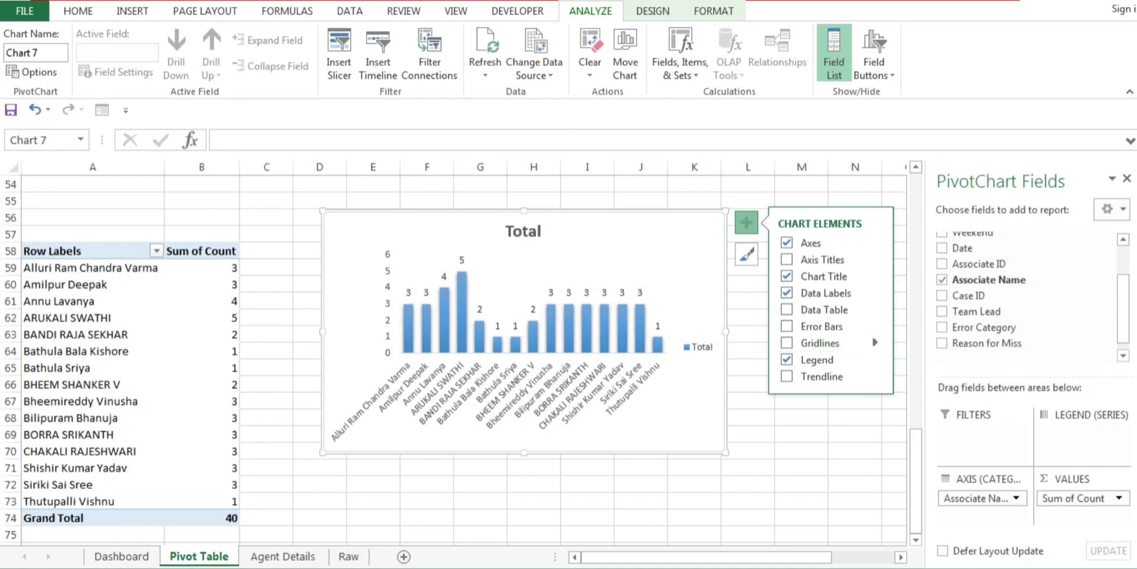
click(874, 359)
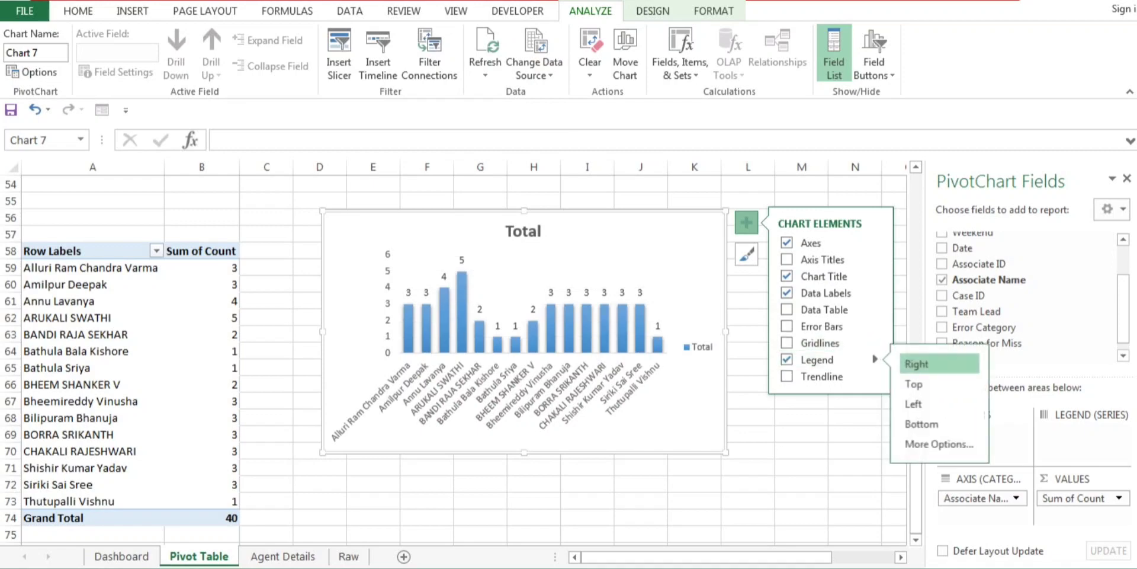
click(915, 423)
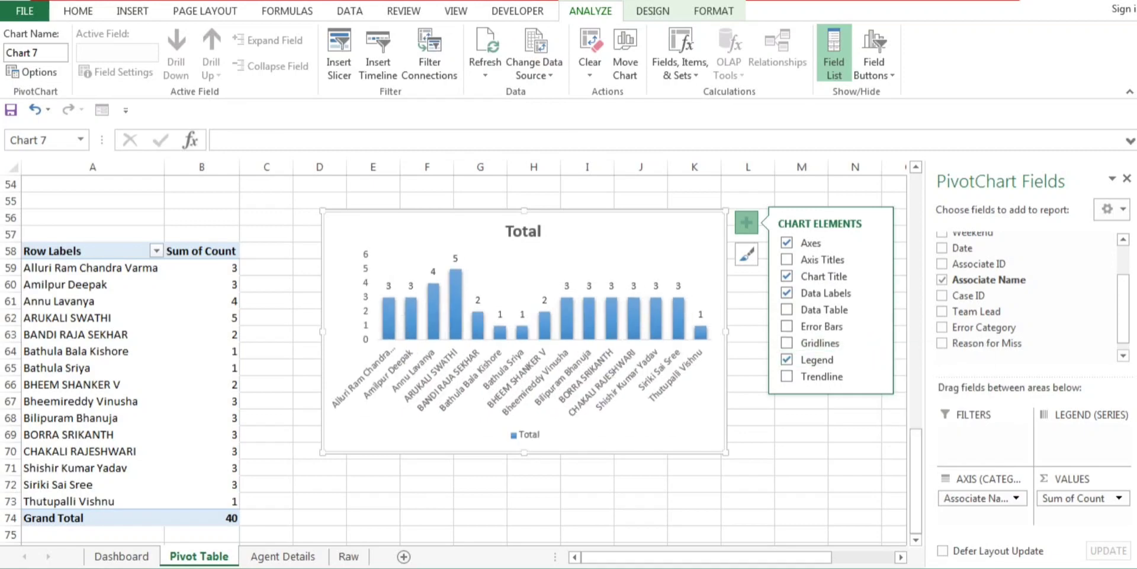
Change the associate chart's title to "Agent Wise Escalation Count".
click(523, 231)
text(Gagent)
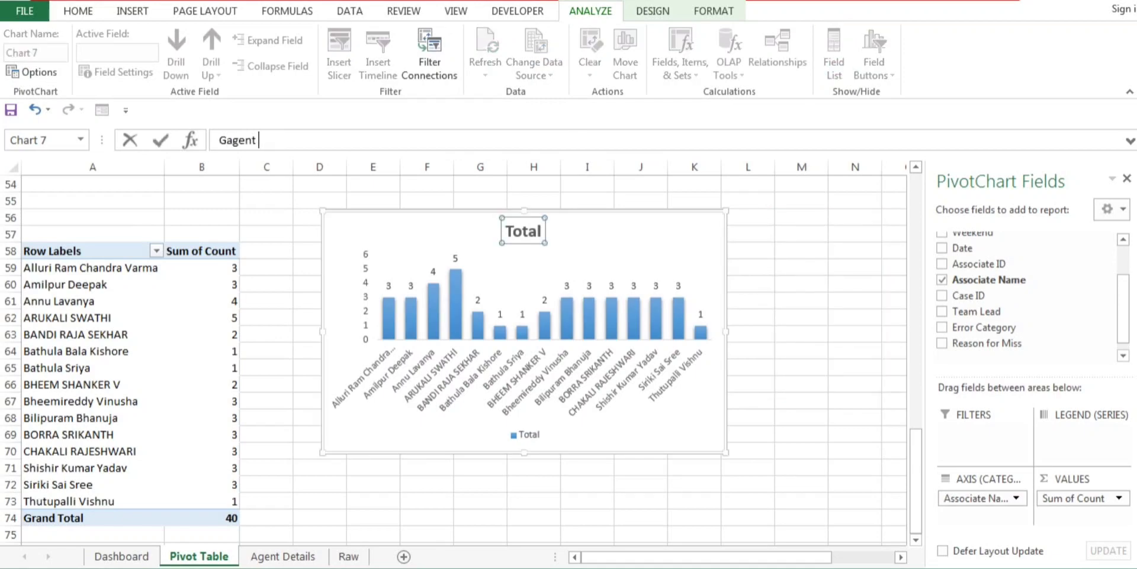
key(BackSpace)
key(BackSpace)
key(BackSpace)
key(BackSpace)
key(BackSpace)
key(BackSpace)
key(BackSpace)
text(Agent Wise Escalation )
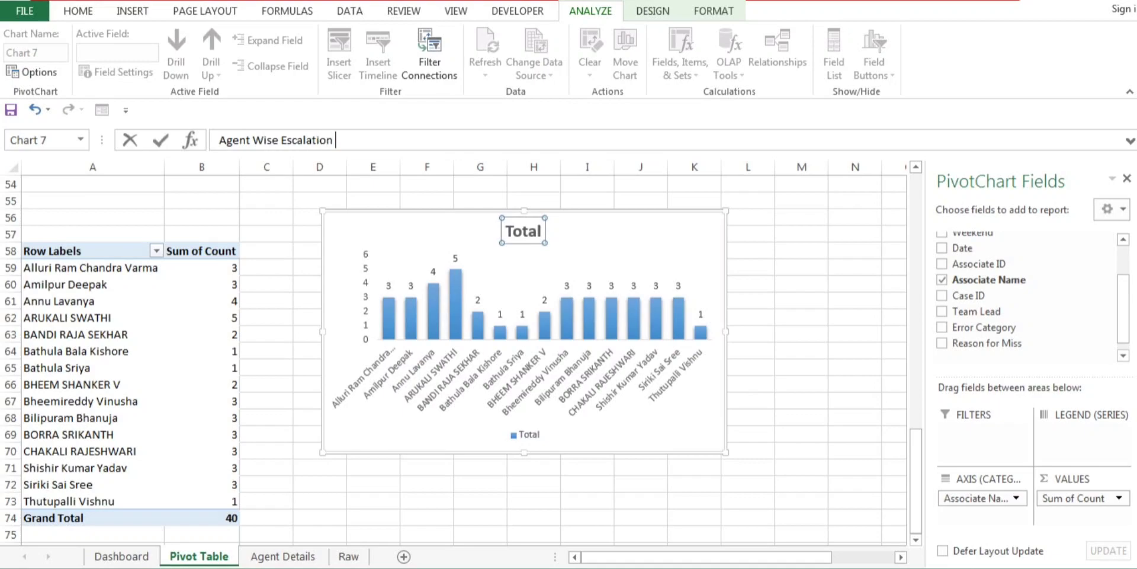
text(Count)
key(Return)
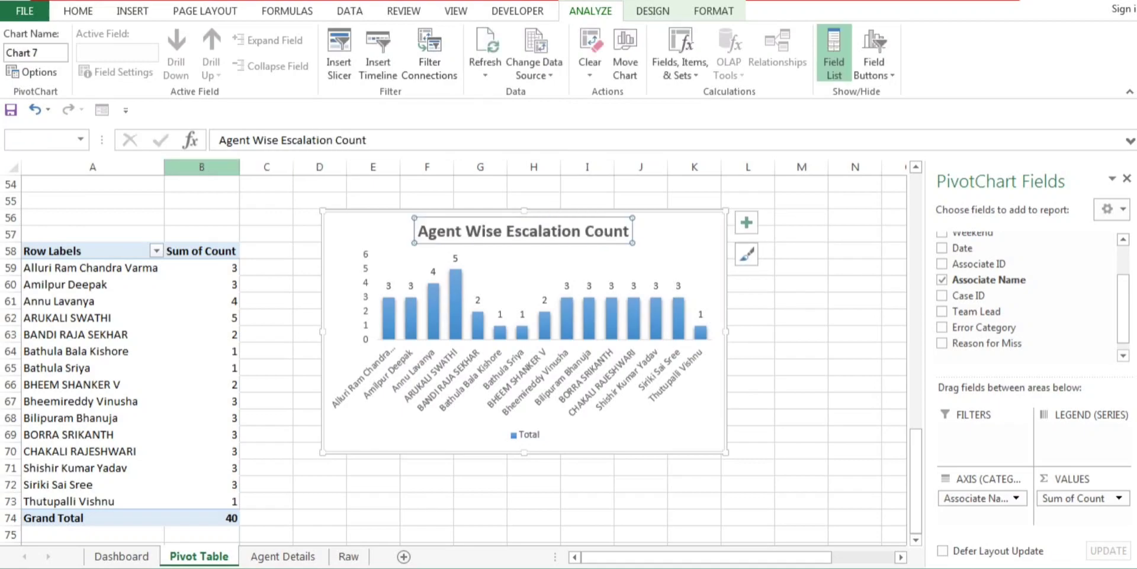
key(Escape)
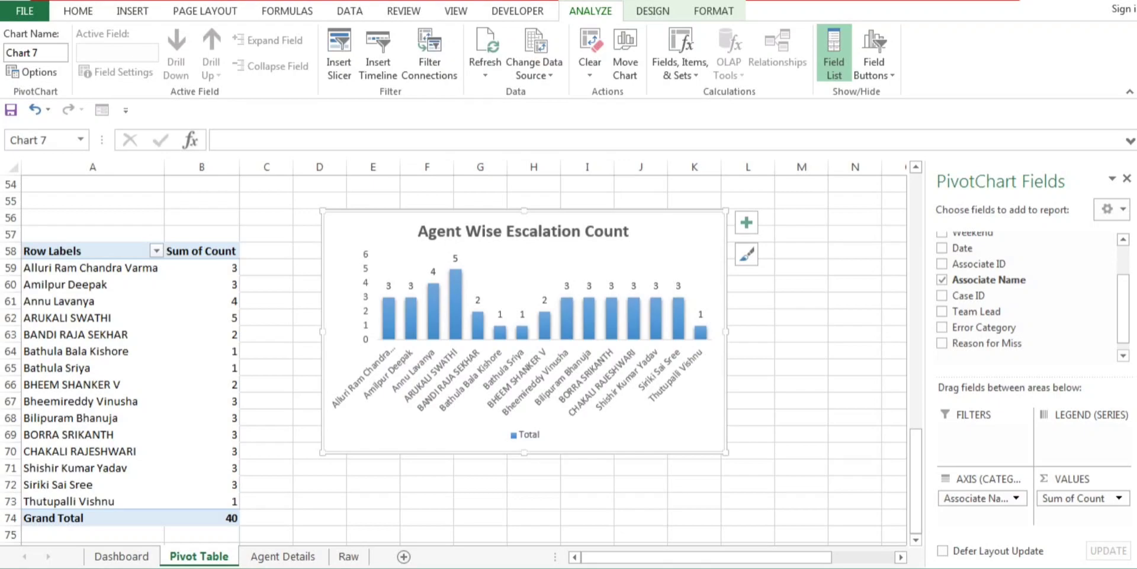
Paste a copy of the chart below the Agent Details banner, widen it to span about columns C to P and close the field list.
key(ctrl+Page_Down)
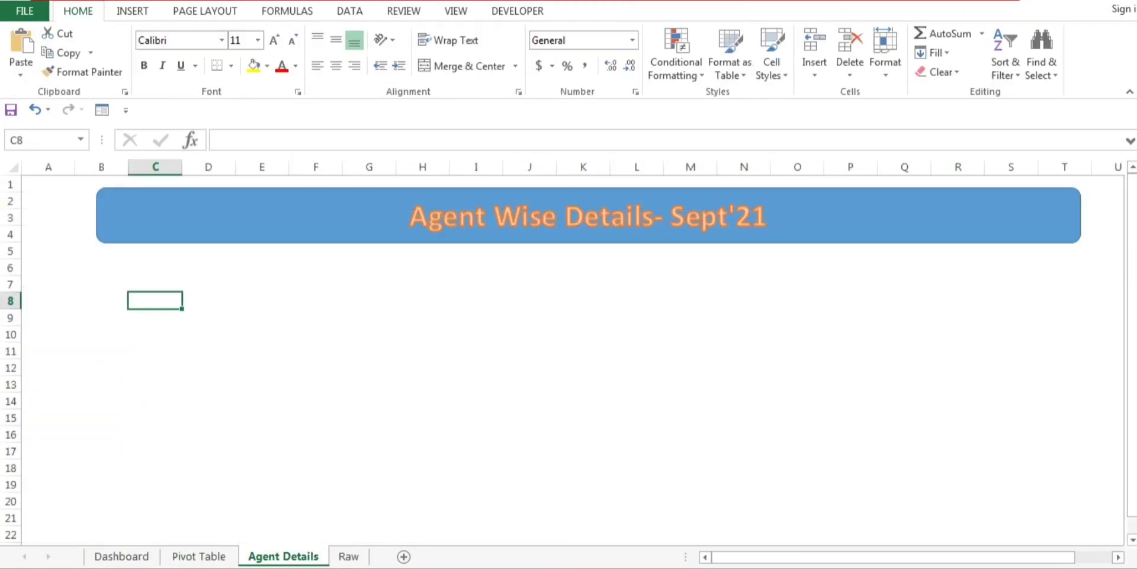
key(ctrl+v)
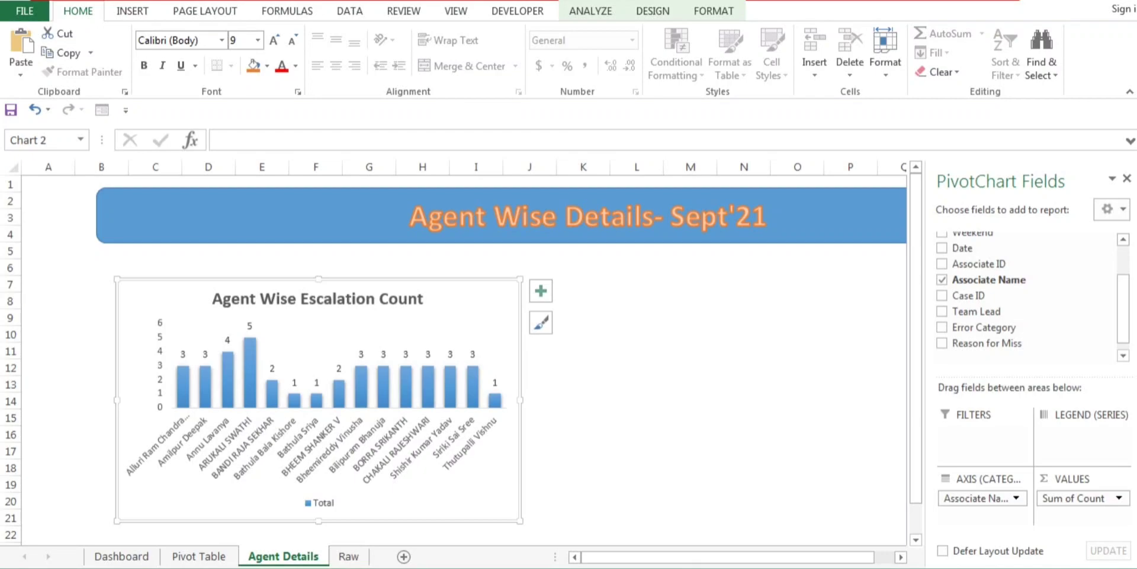
drag(520, 400, 829, 400)
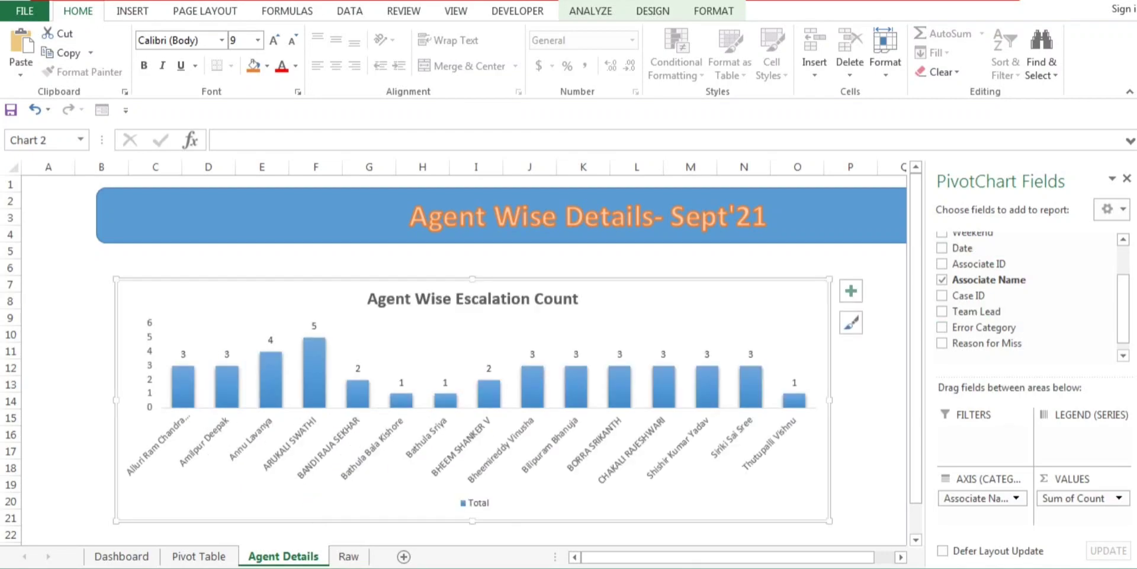
click(1126, 178)
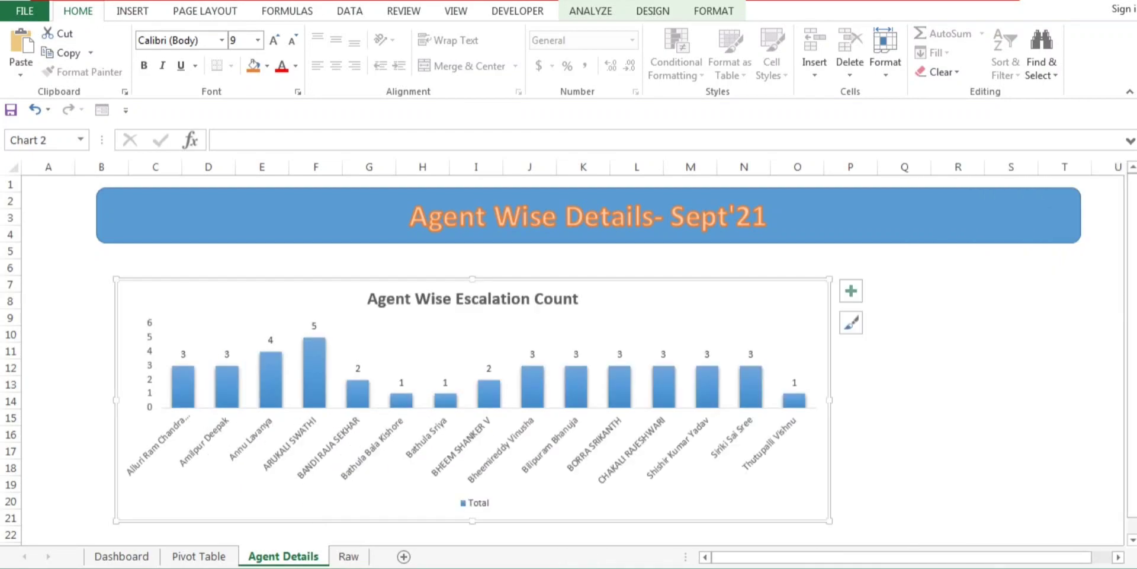
drag(474, 308, 504, 302)
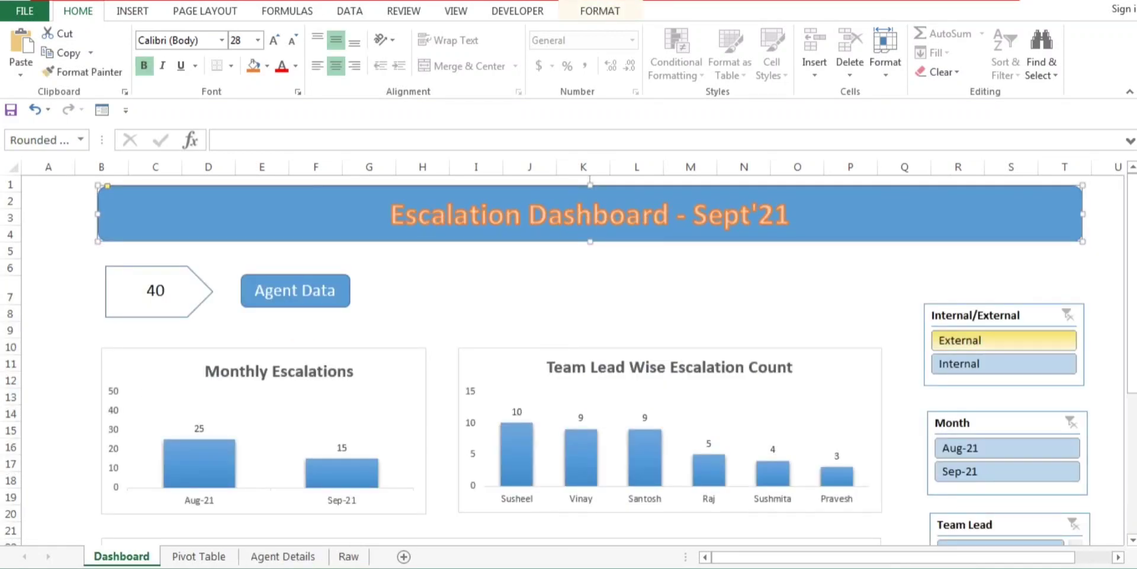
Test the Dashboard's Internal/External slicer with External, check the agent pivot table and chart on their sheets, and clear the filter.
click(1003, 340)
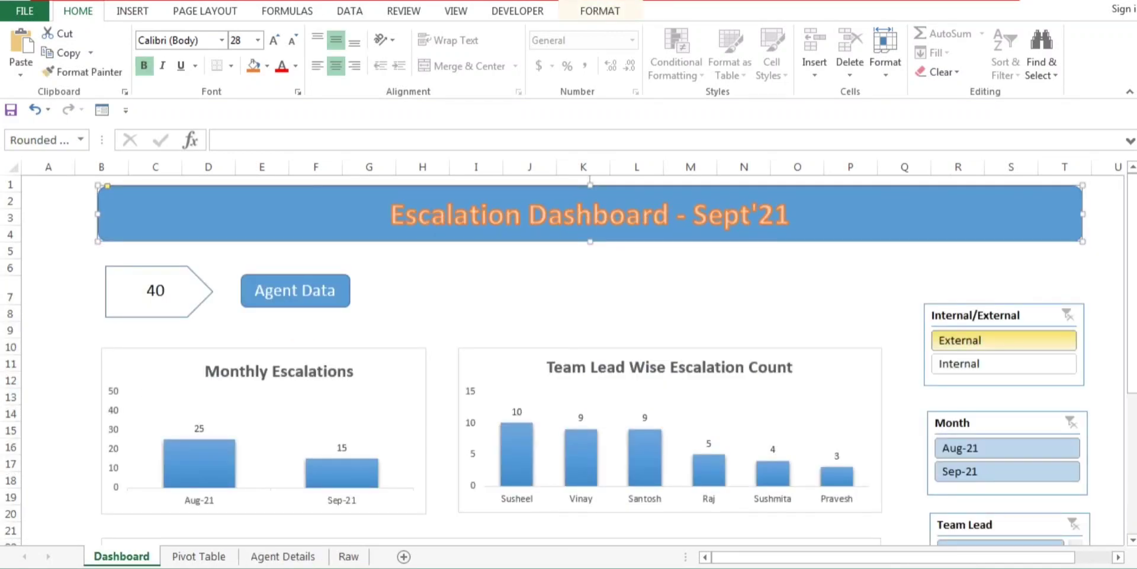
click(199, 555)
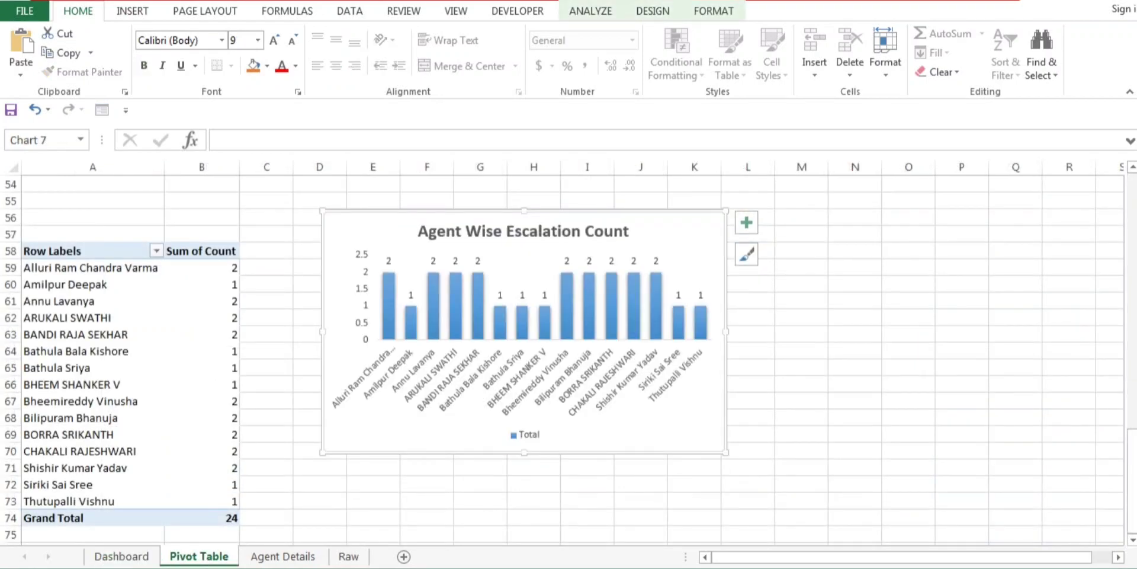
key(ctrl+Page_Down)
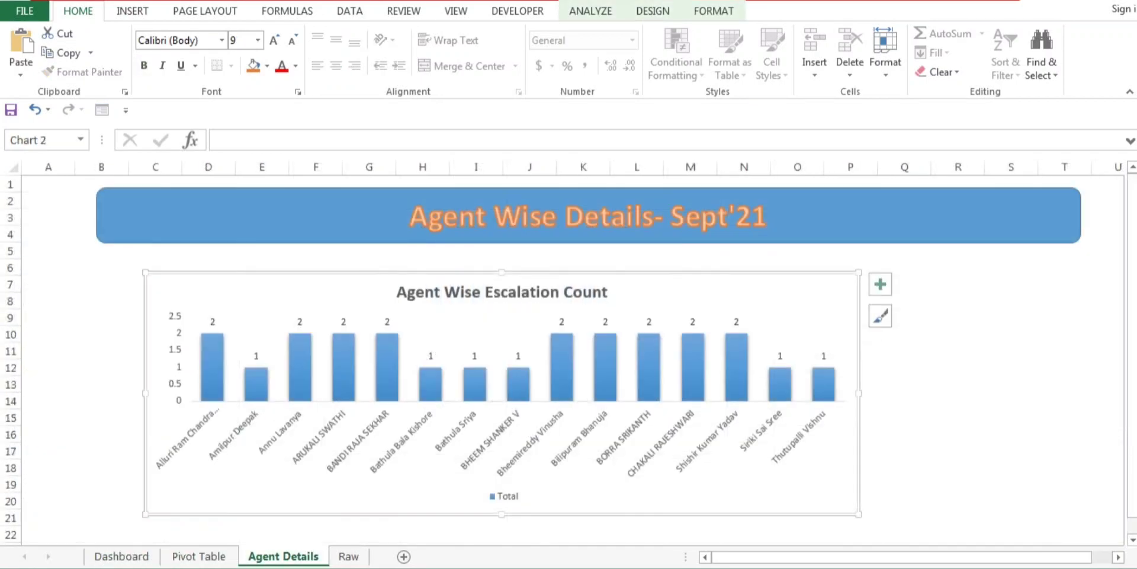
key(ctrl+Page_Up)
key(ctrl+Page_Up)
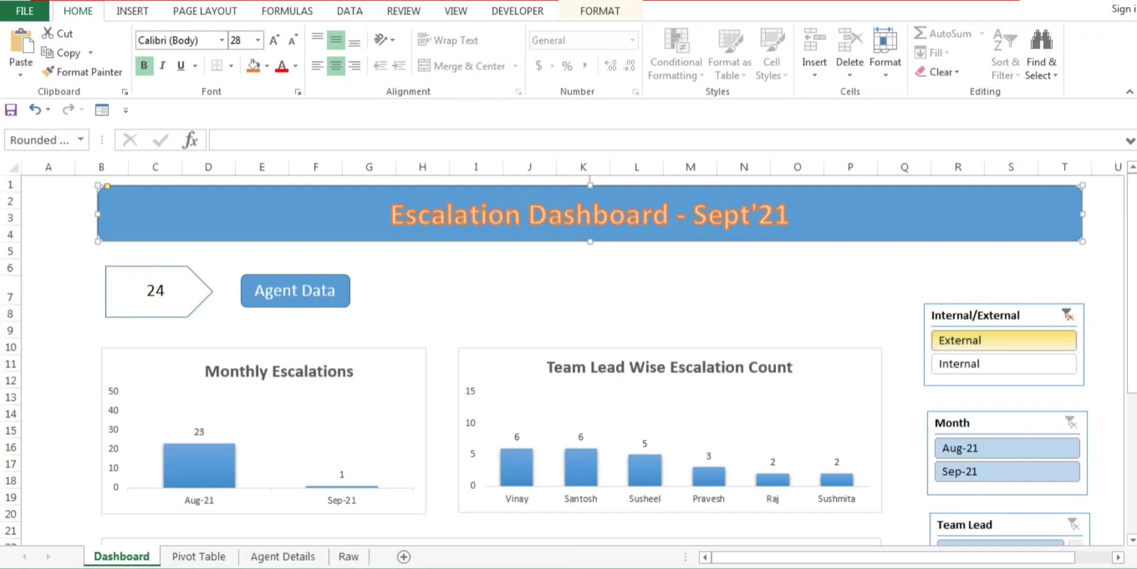
click(1068, 314)
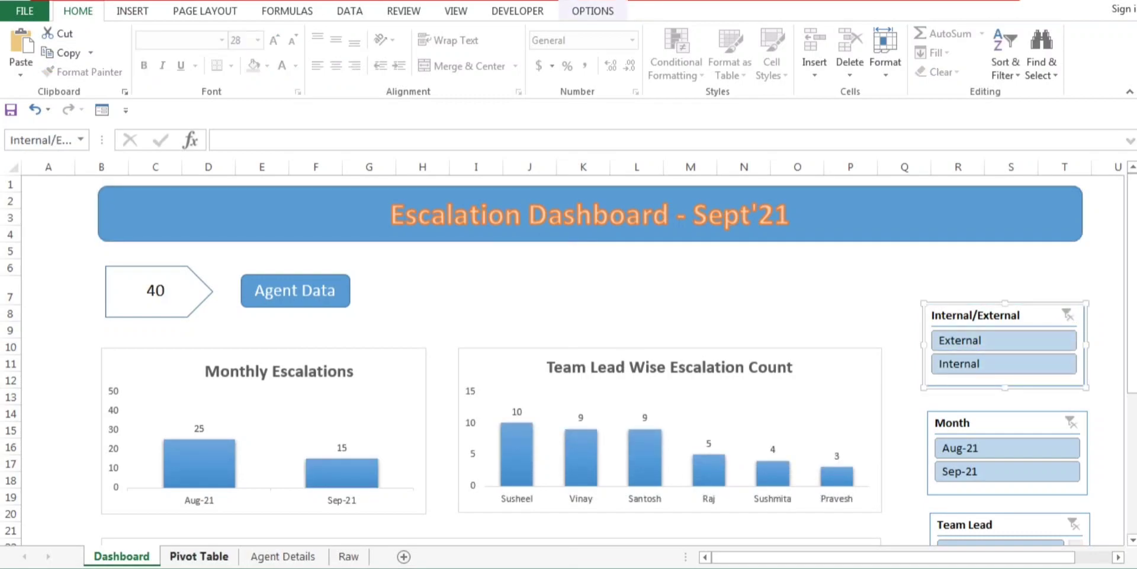
click(199, 556)
click(283, 556)
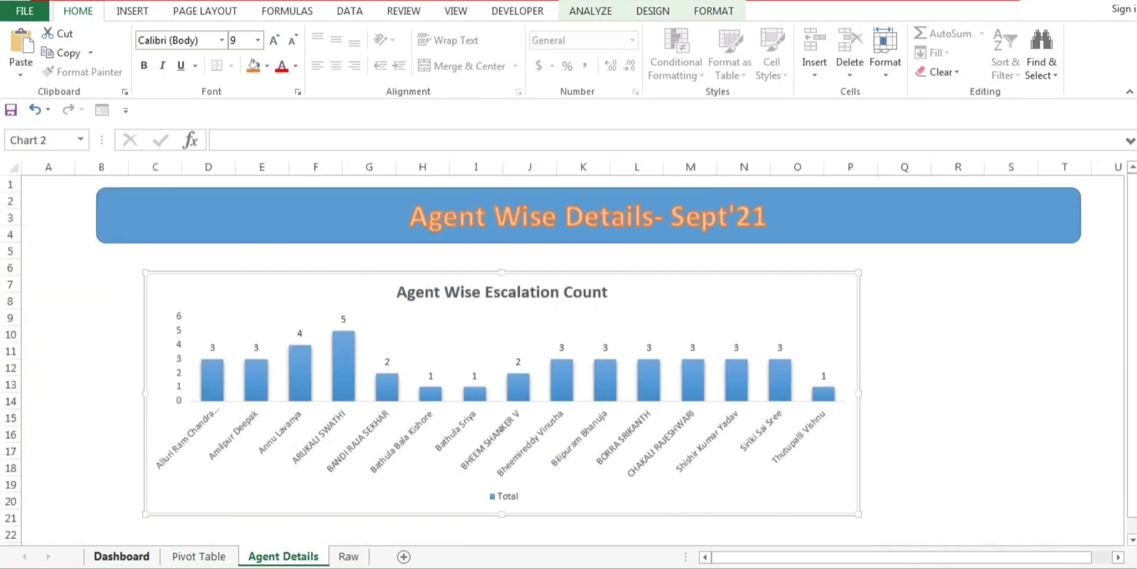
Copy the Internal/External, Month and Team Lead slicers from the Dashboard to cell R7 of the Agent Details sheet.
click(121, 555)
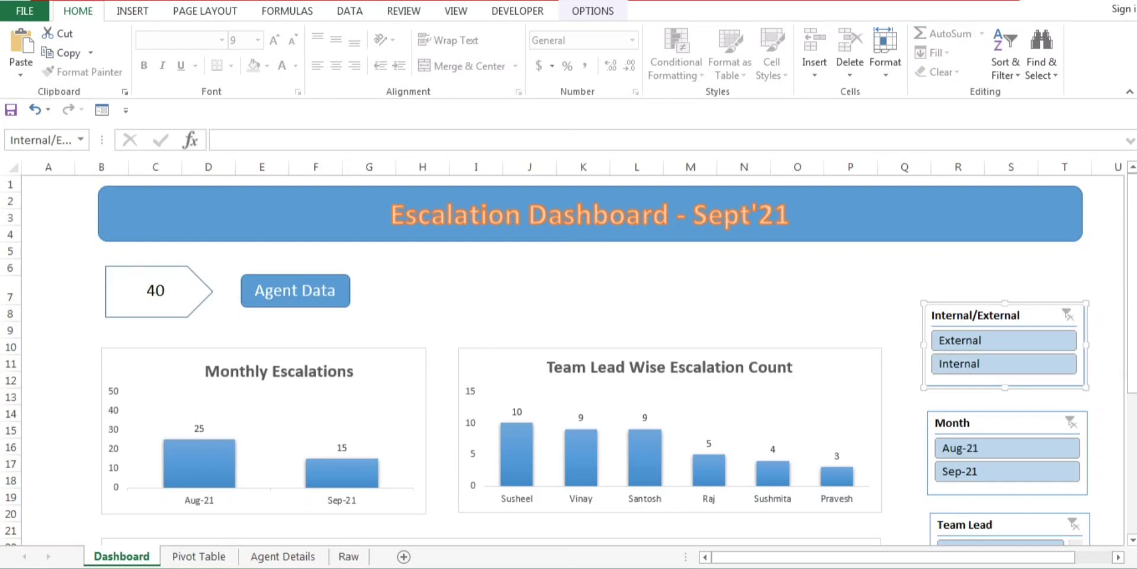
ctrl+click(995, 422)
ctrl+click(996, 524)
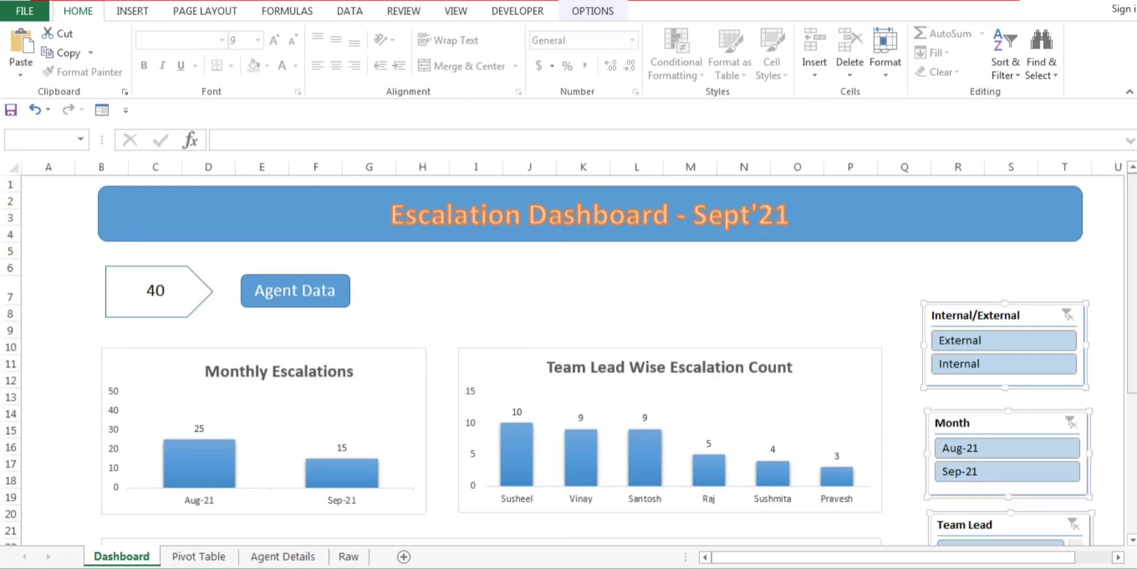
drag(1132, 254, 1131, 326)
click(198, 556)
click(283, 557)
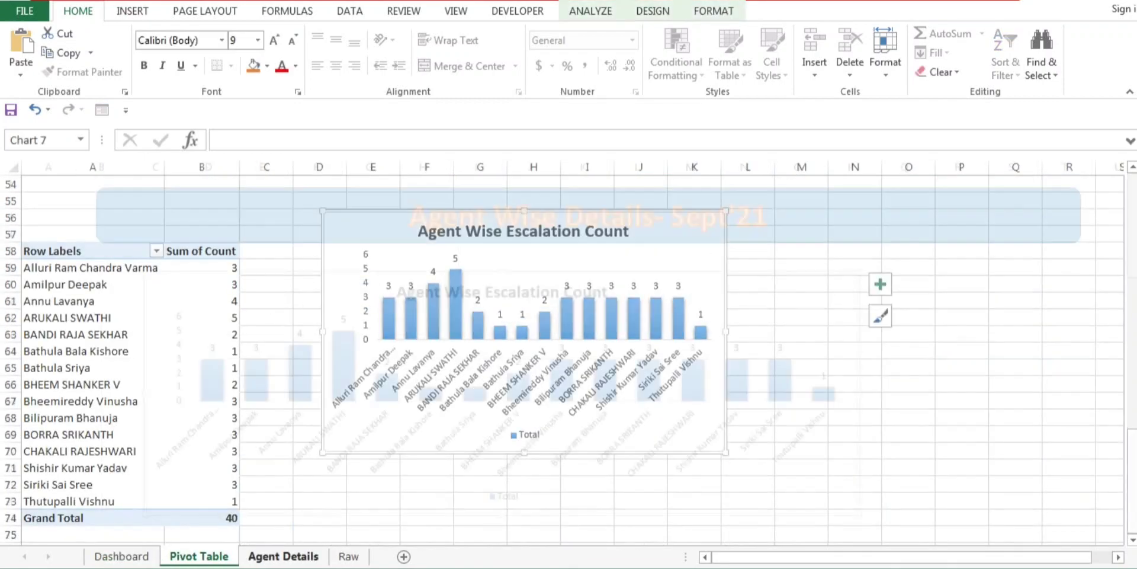
click(957, 284)
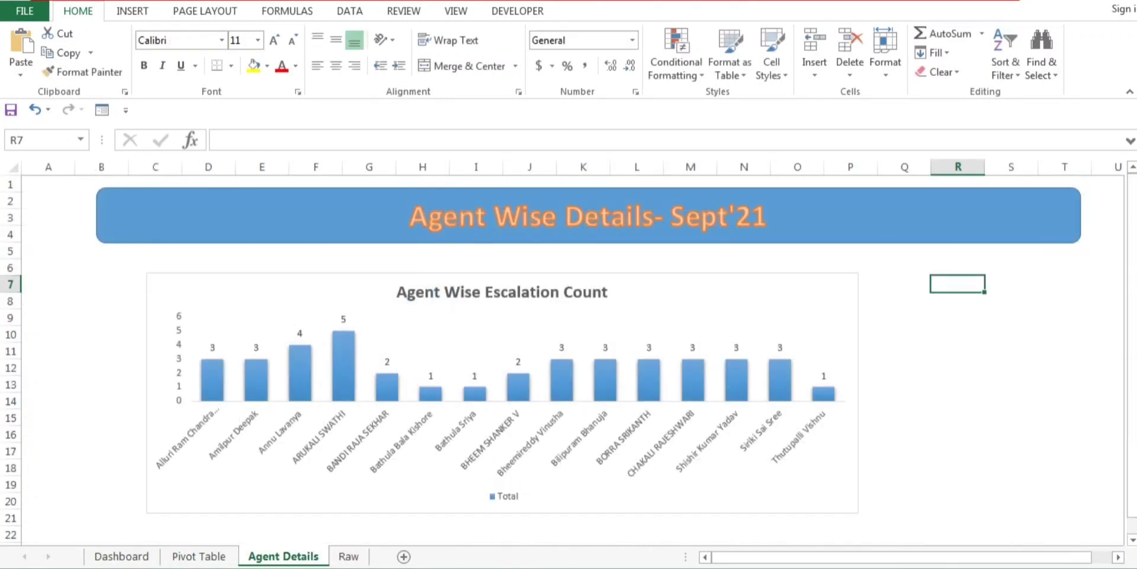
key(ctrl+v)
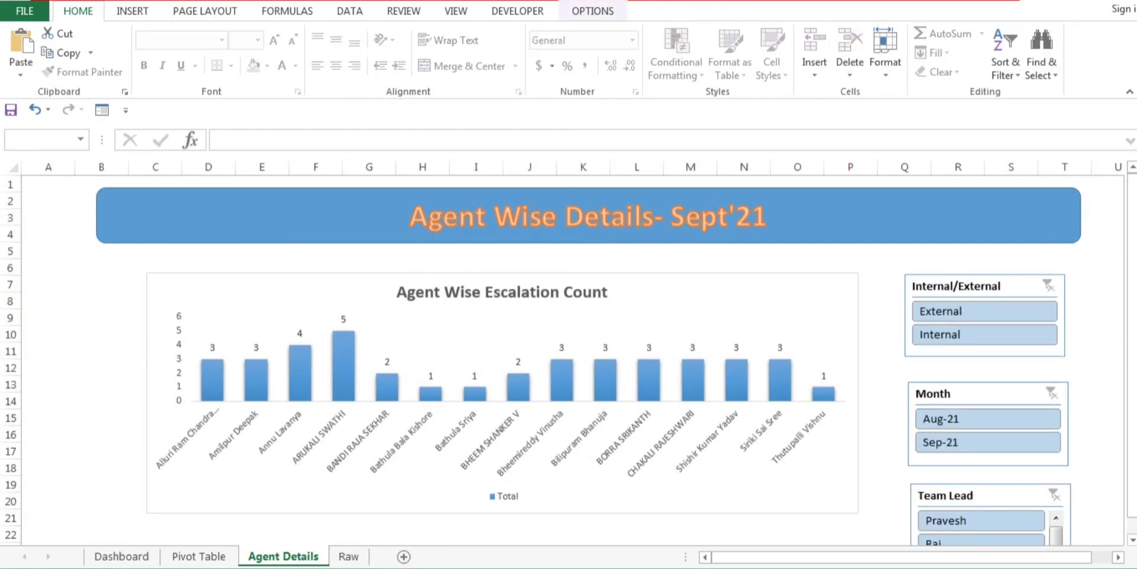
click(1077, 284)
Test the copied Internal/External slicer with External and Internal, compare the Dashboard charts, and clear the filter.
click(984, 311)
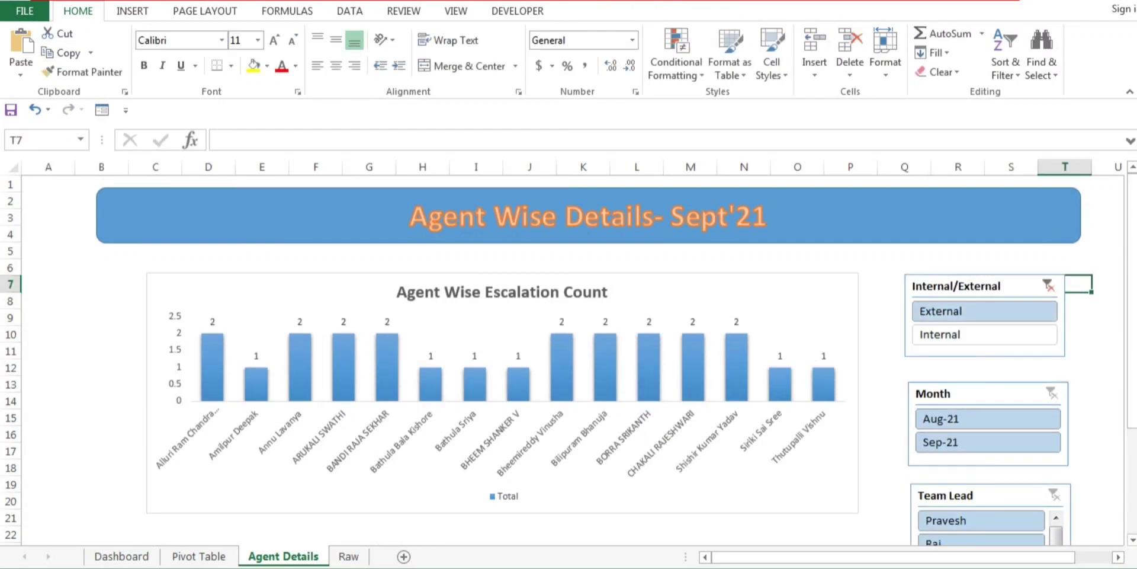
click(984, 334)
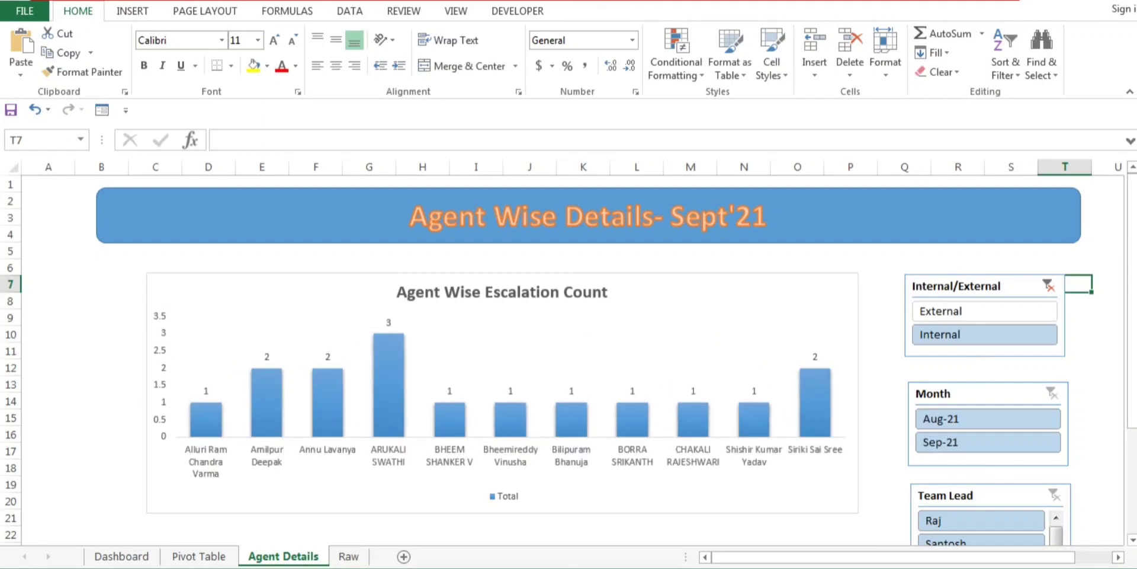
click(122, 556)
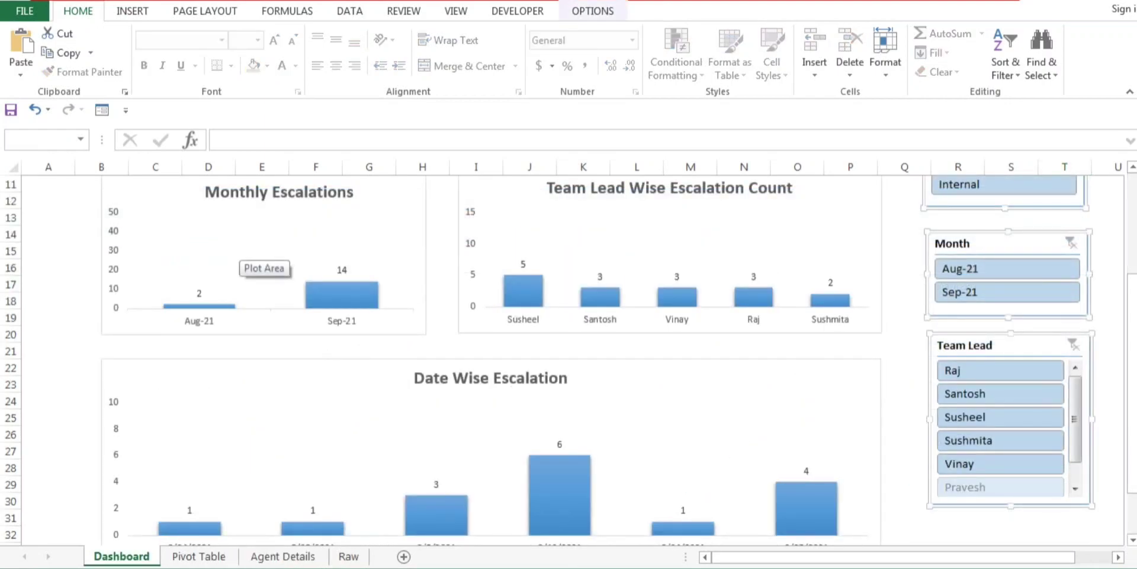
drag(1131, 403, 1132, 302)
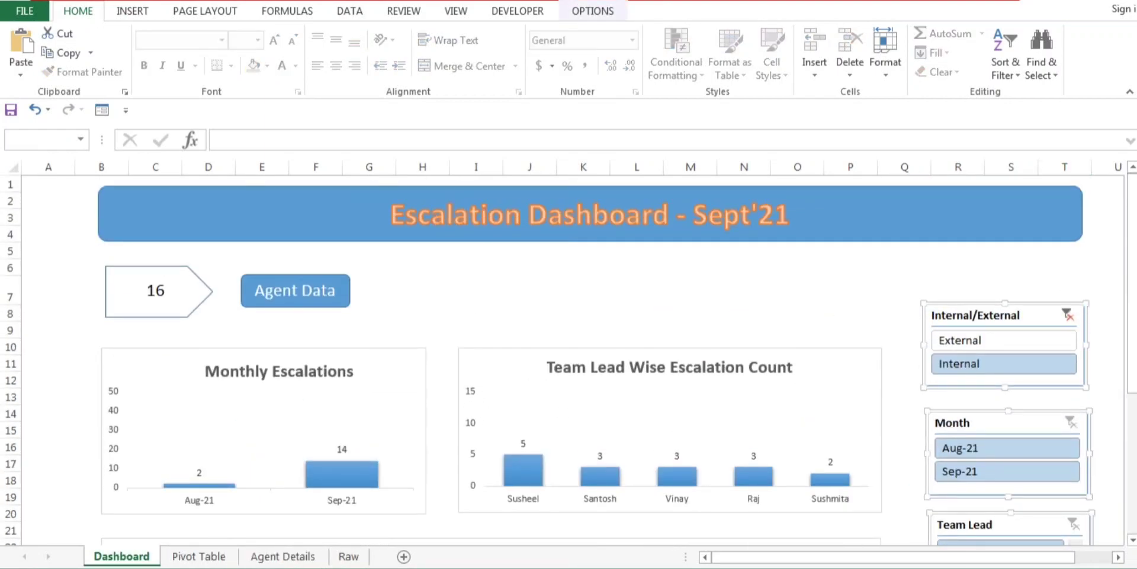
click(283, 556)
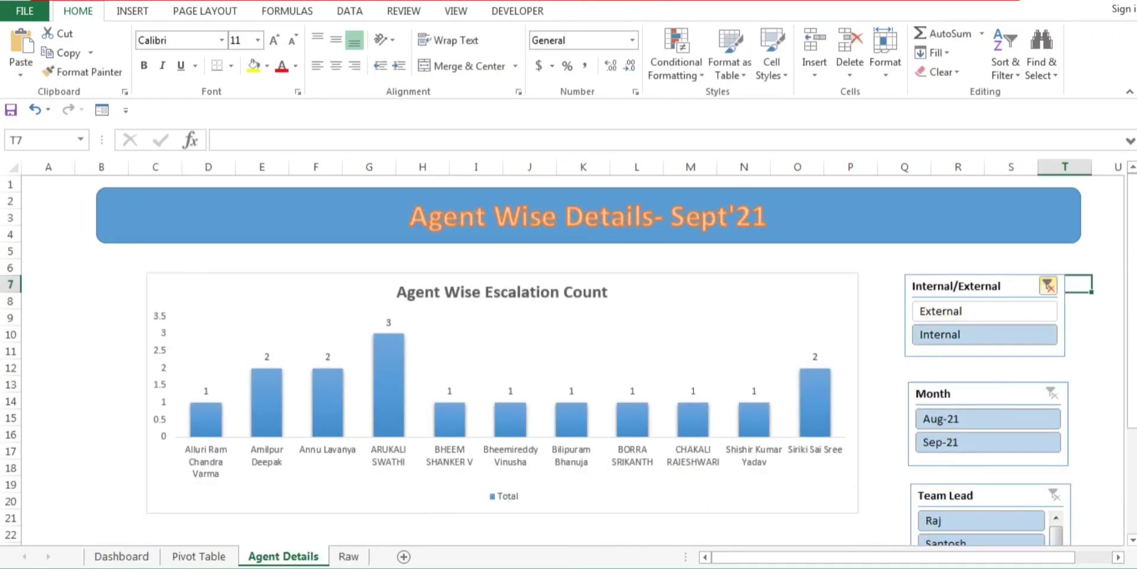
click(1048, 285)
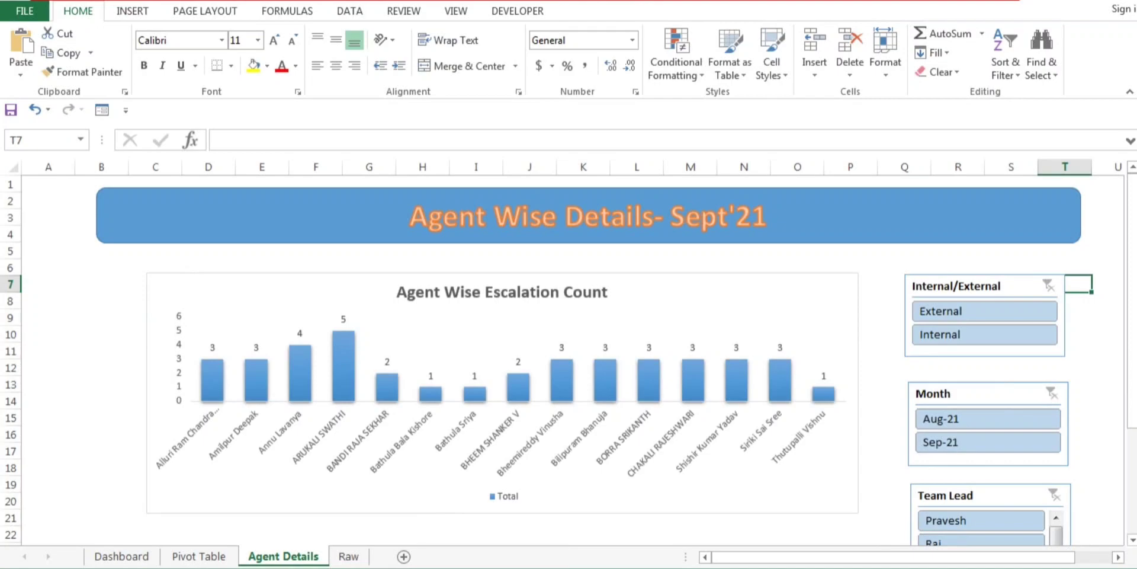
Move the agent chart slightly down and align the Internal/External and Month slicers closer together beside it on Agent Details.
mouse_move(1132, 288)
mouse_down()
mouse_move(1131, 345)
mouse_move(1132, 300)
mouse_up()
drag(711, 279, 709, 301)
drag(1007, 266, 1009, 276)
drag(1007, 368, 1004, 365)
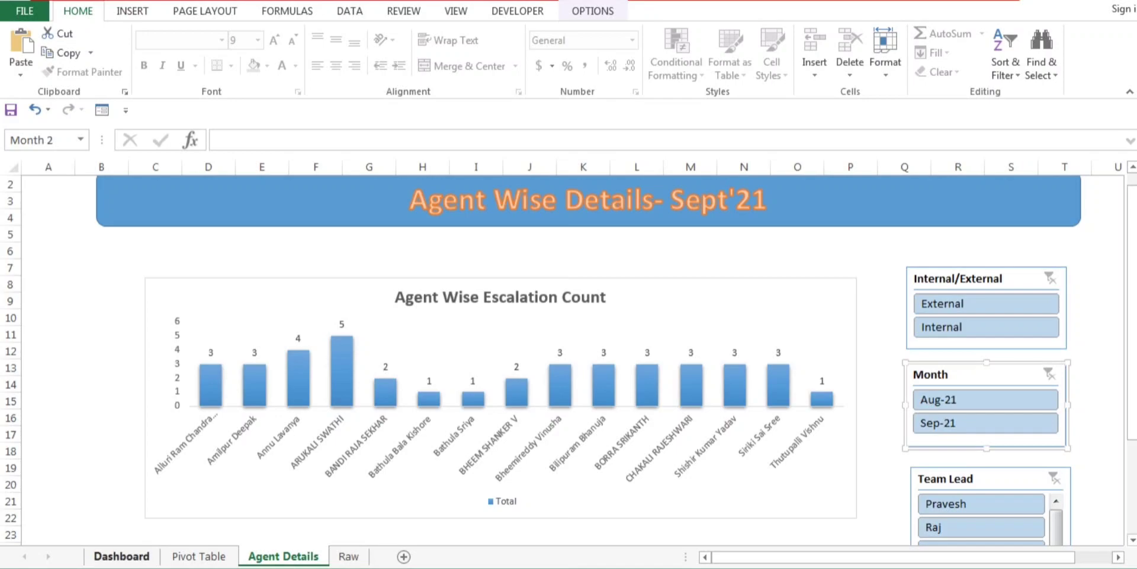
Test the Dashboard's Agent Data link to the Agent Details sheet and return to the Dashboard.
click(122, 556)
click(295, 290)
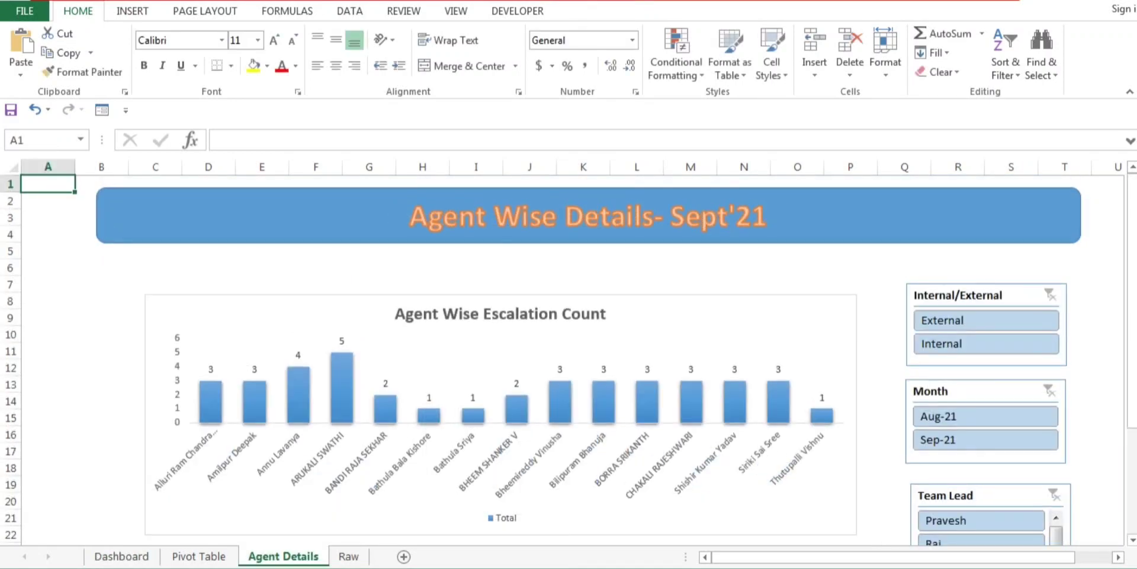
click(122, 556)
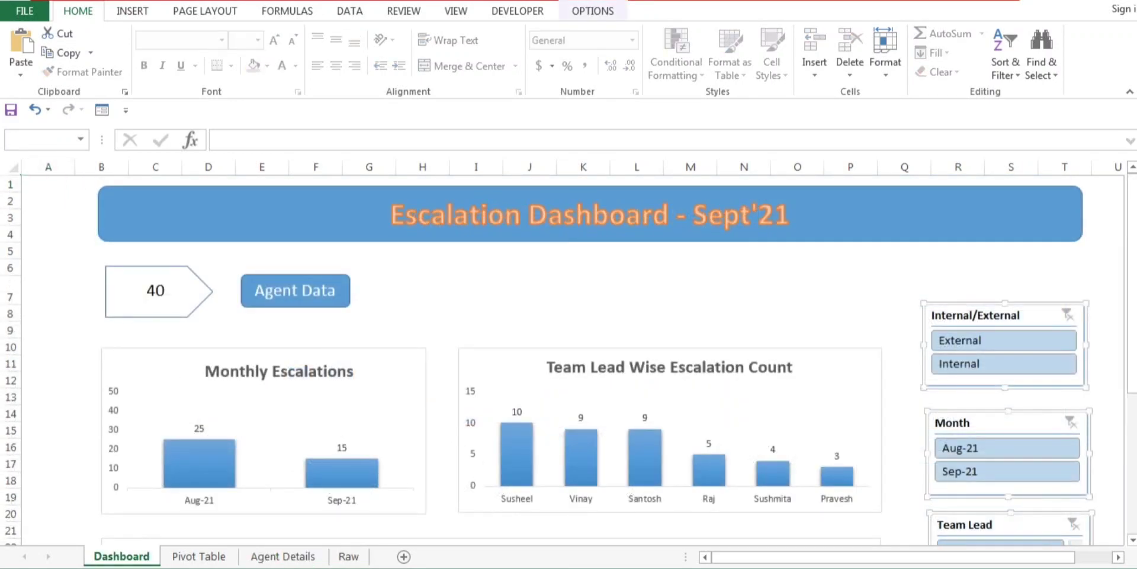
click(295, 291)
click(121, 555)
right_click(287, 282)
key(Escape)
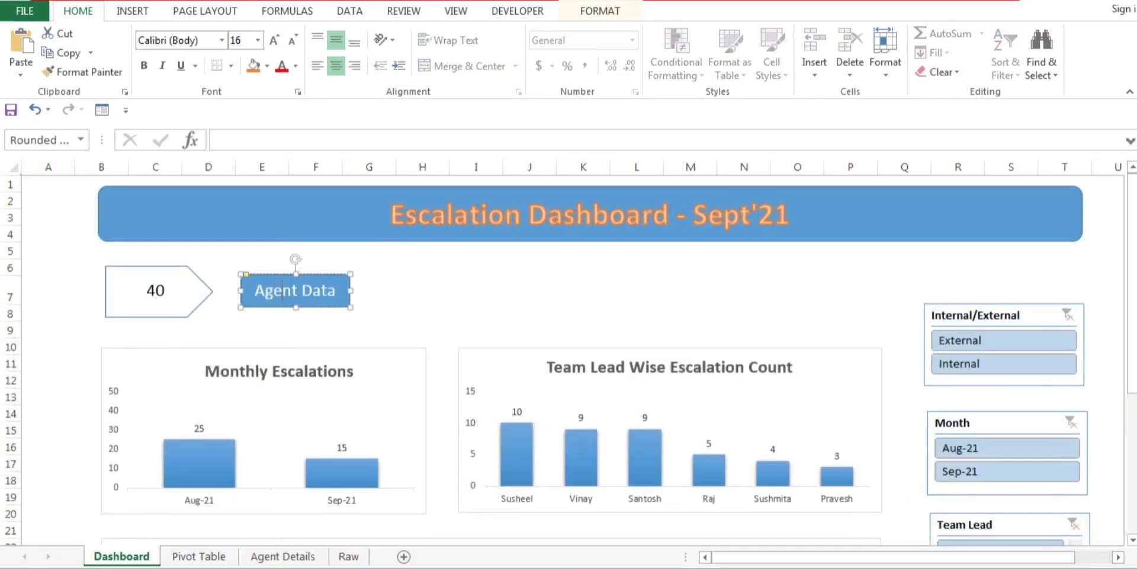
click(283, 556)
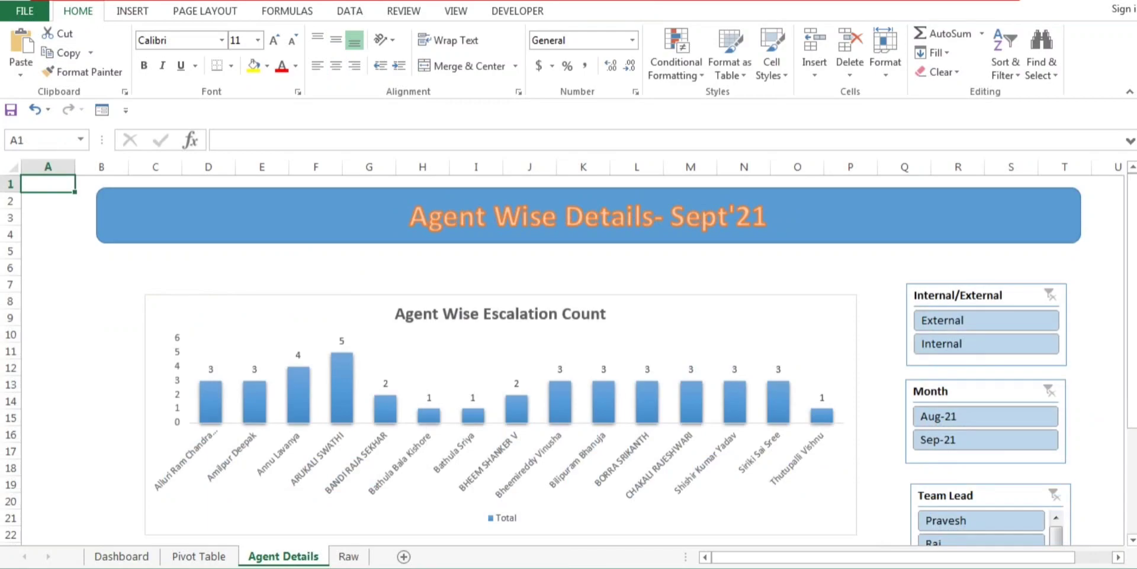
click(208, 267)
key(ctrl+v)
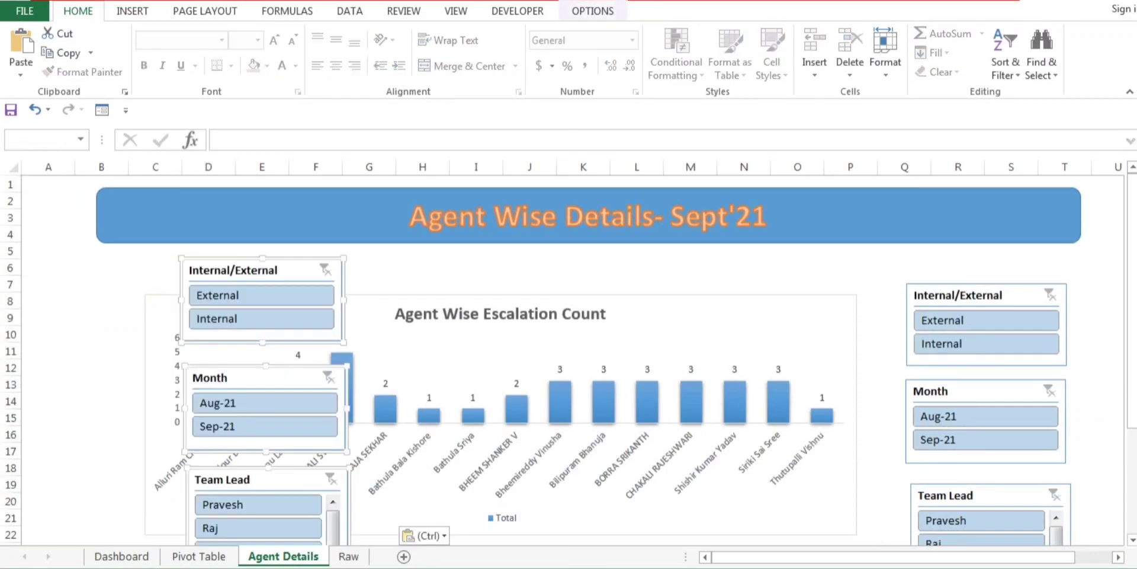
key(ctrl+z)
Draw a rounded rectangle about 1.37" wide and 0.37" high above the agent chart and label it "Home".
click(101, 267)
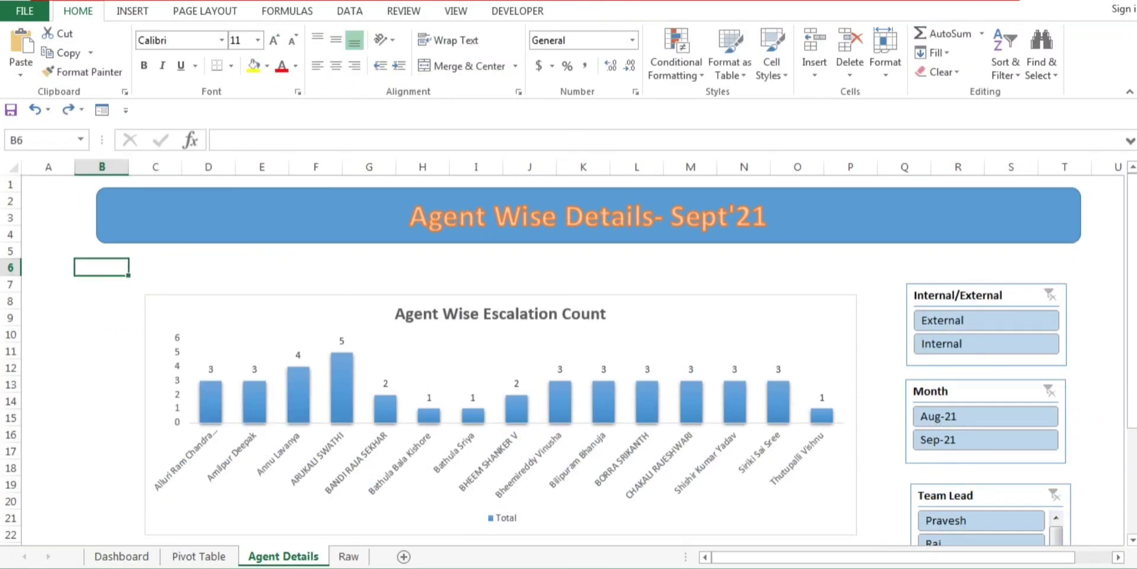
click(132, 11)
click(258, 33)
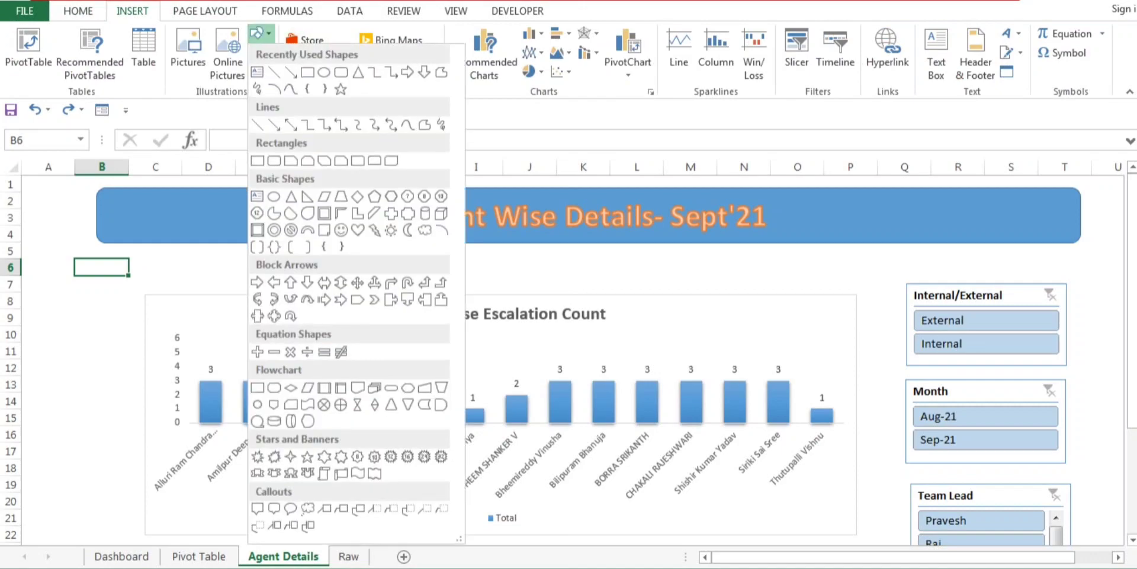
click(341, 72)
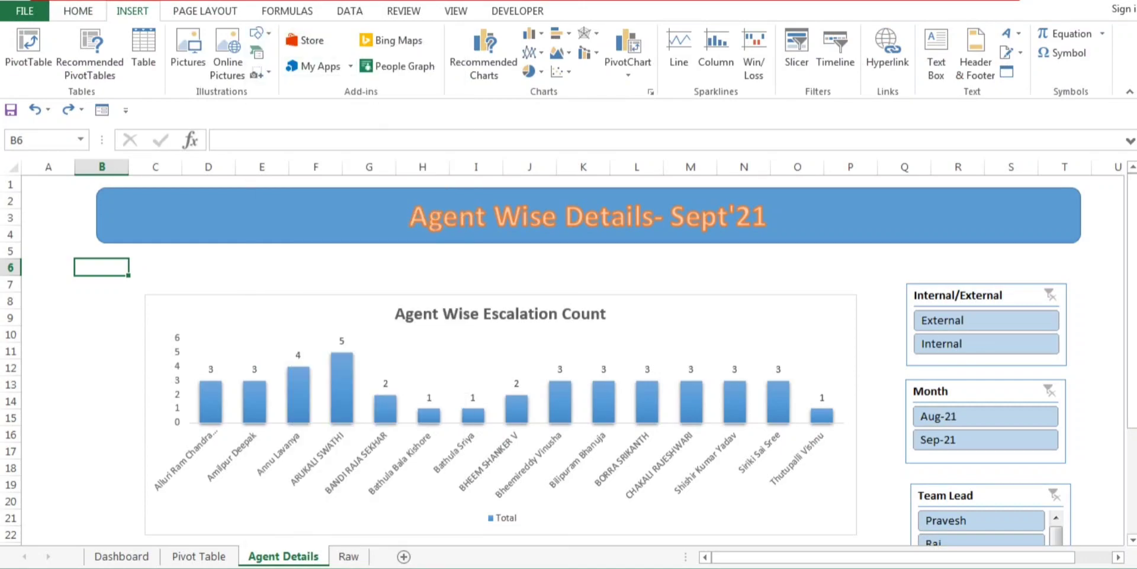
mouse_move(73, 258)
mouse_down()
mouse_move(183, 290)
mouse_move(123, 270)
mouse_move(193, 271)
mouse_up()
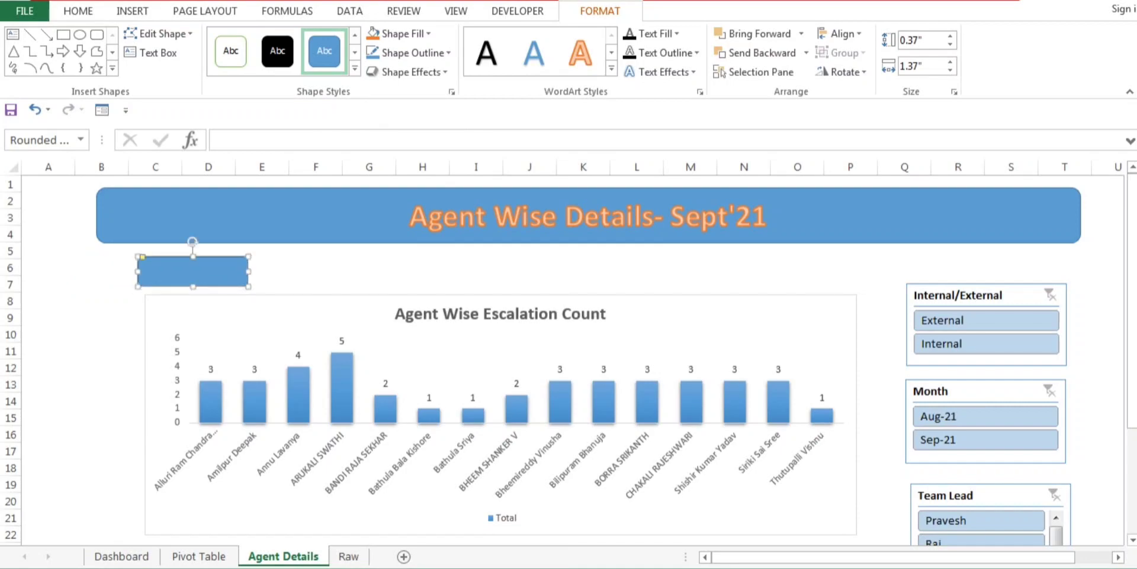
text(Home)
Centre the Home button's text vertically and horizontally and set its font size to 16.
key(ctrl+a)
click(77, 11)
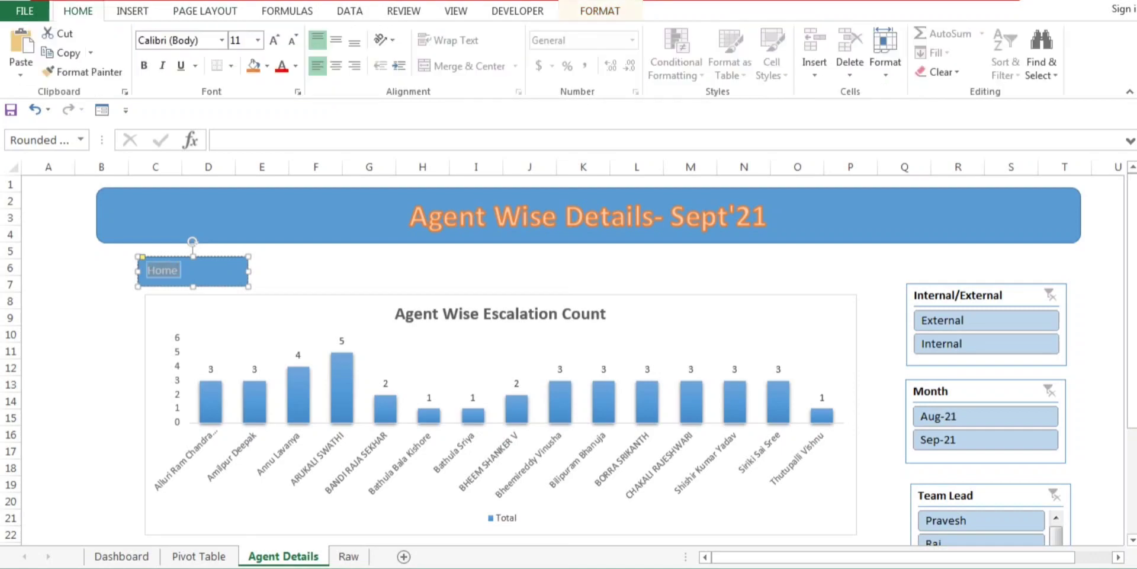
click(336, 40)
click(336, 65)
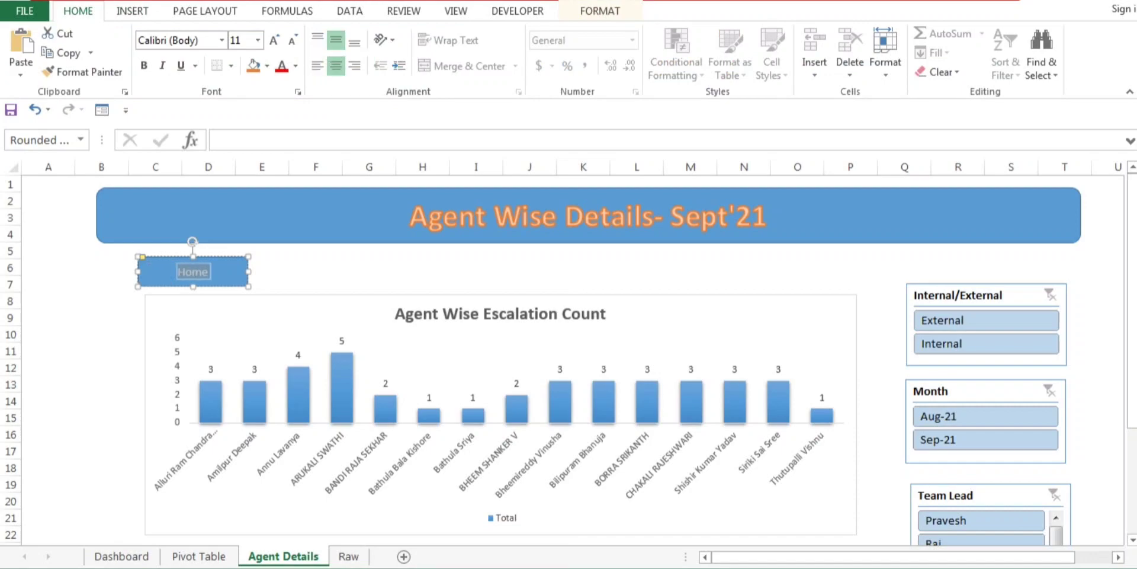
click(273, 39)
click(273, 39)
click(273, 40)
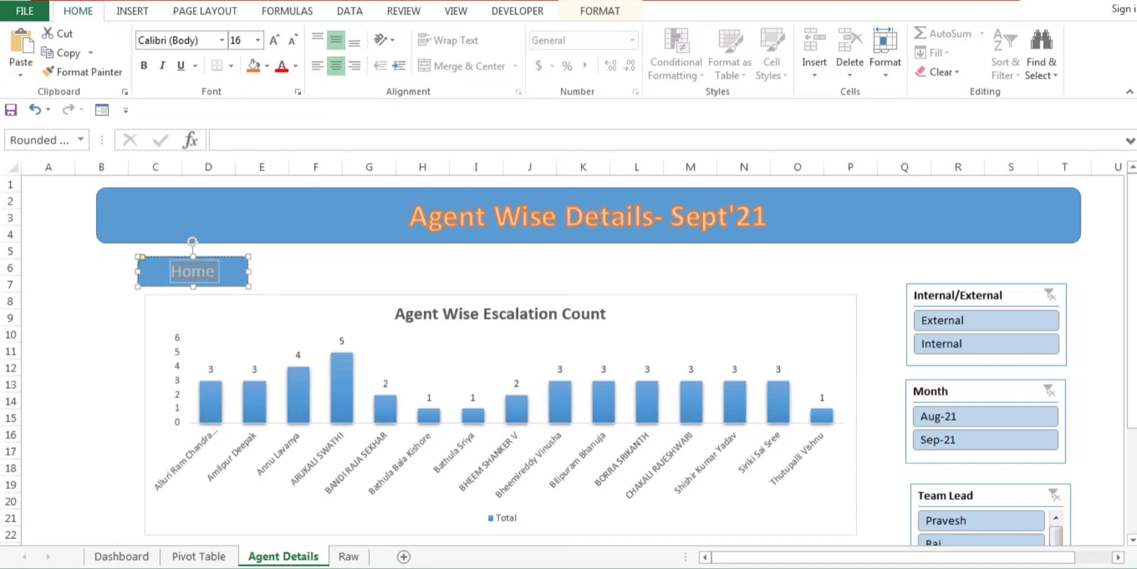
click(315, 283)
Hyperlink the Home shape to cell A1 of the Dashboard sheet in this document.
right_click(243, 278)
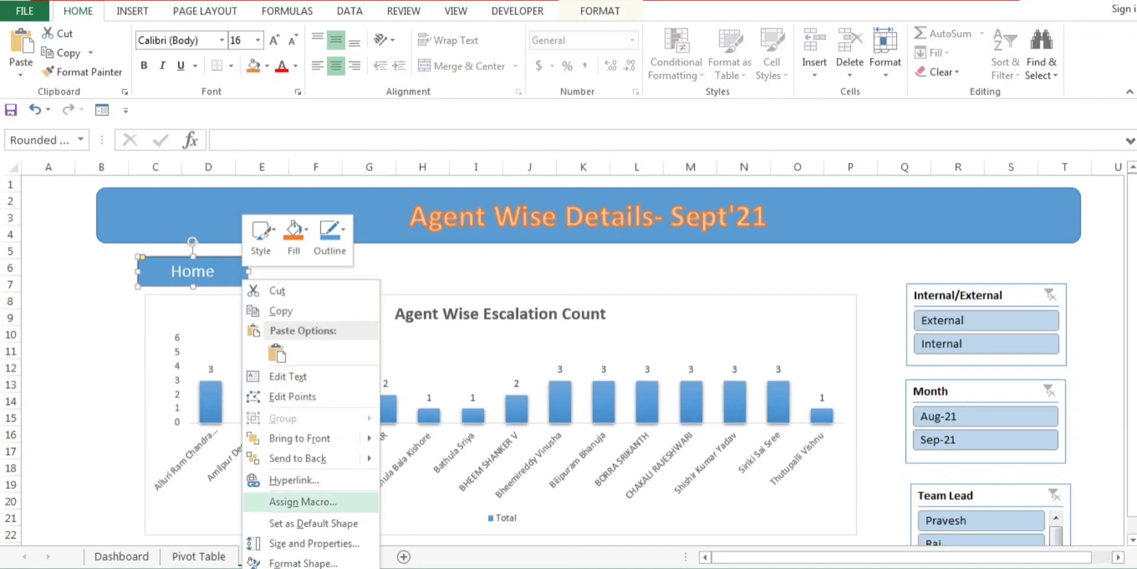
click(295, 479)
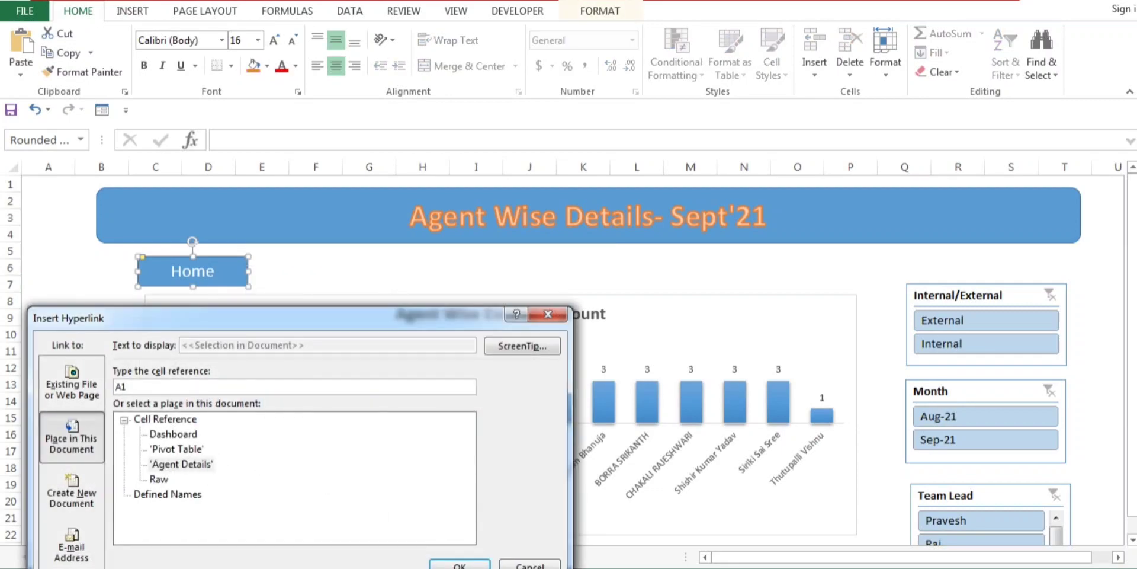
click(173, 434)
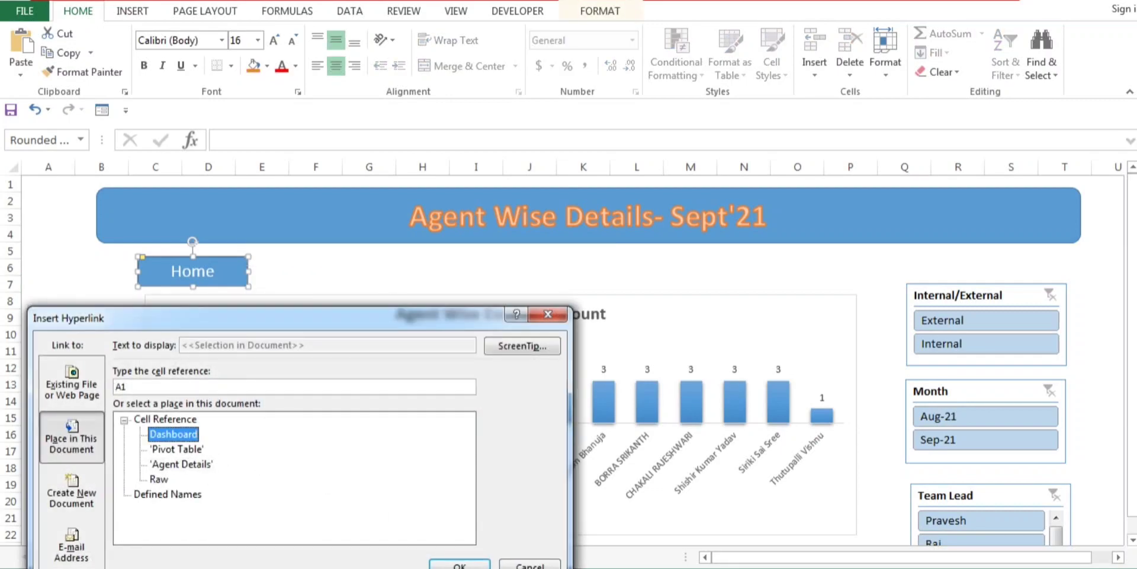
click(459, 564)
click(270, 267)
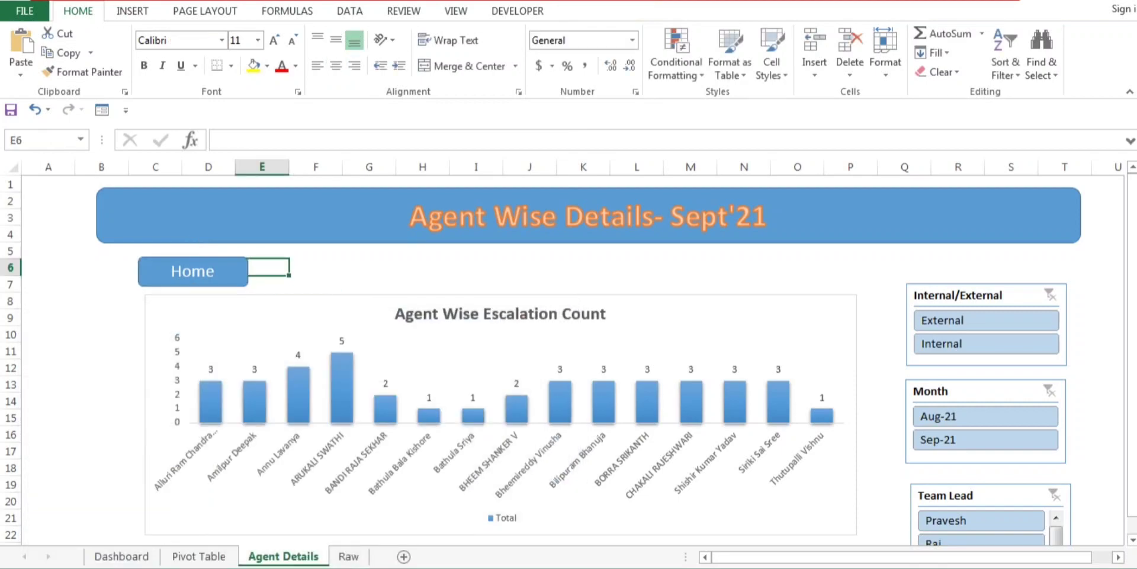
Test the Home and Agent Data links by moving back and forth between Agent Details and the Dashboard.
click(194, 271)
click(295, 291)
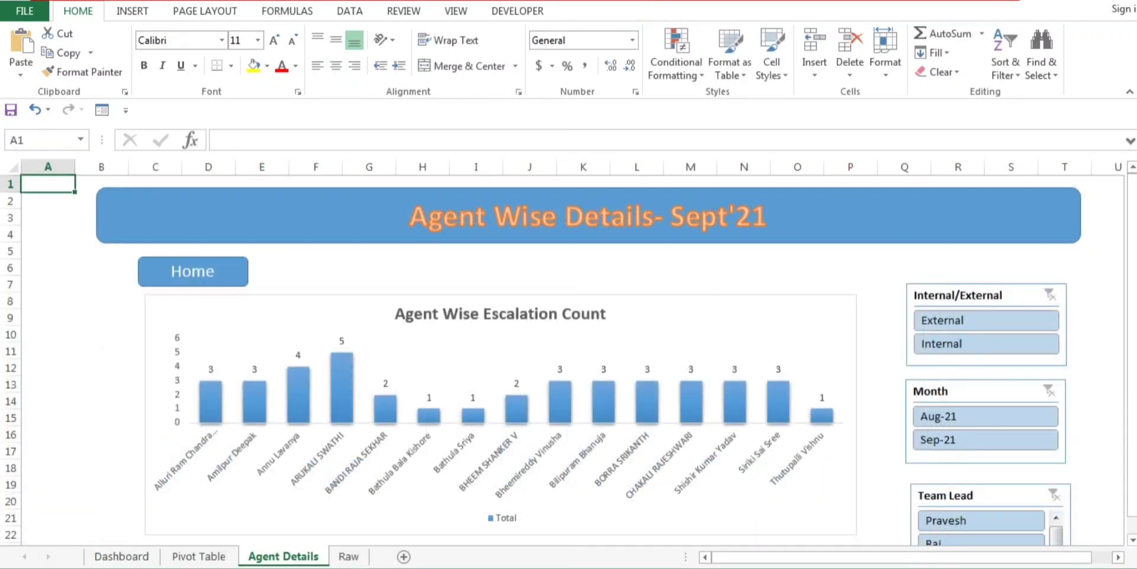
click(194, 271)
click(295, 290)
Review the Dashboard down to the Date Wise Escalation chart, and check the Agent Details sheet layout.
drag(1131, 270, 1132, 278)
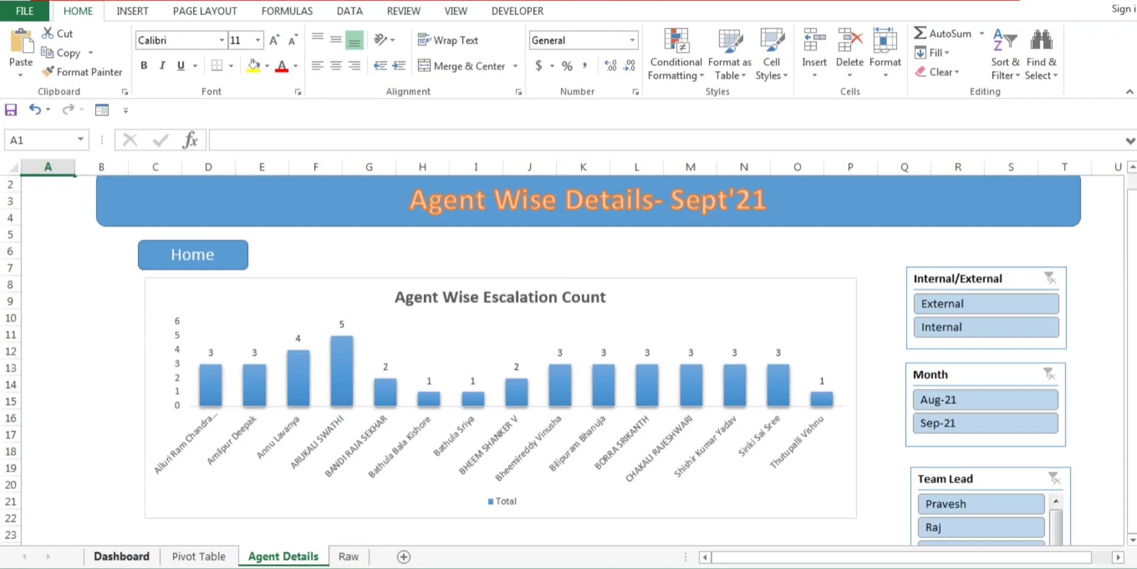
click(122, 555)
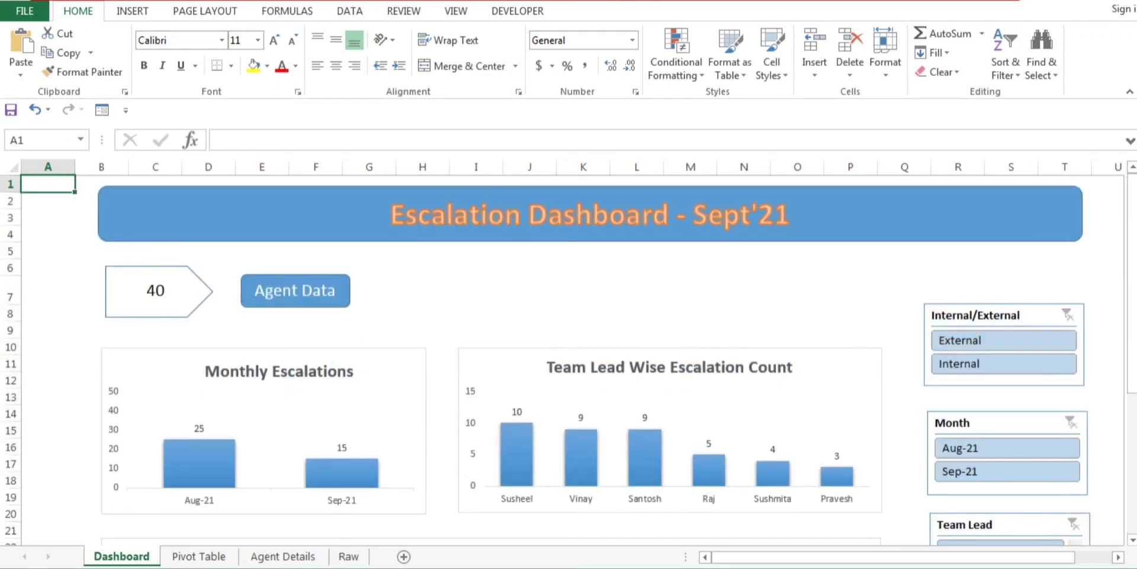
drag(1131, 278, 1132, 417)
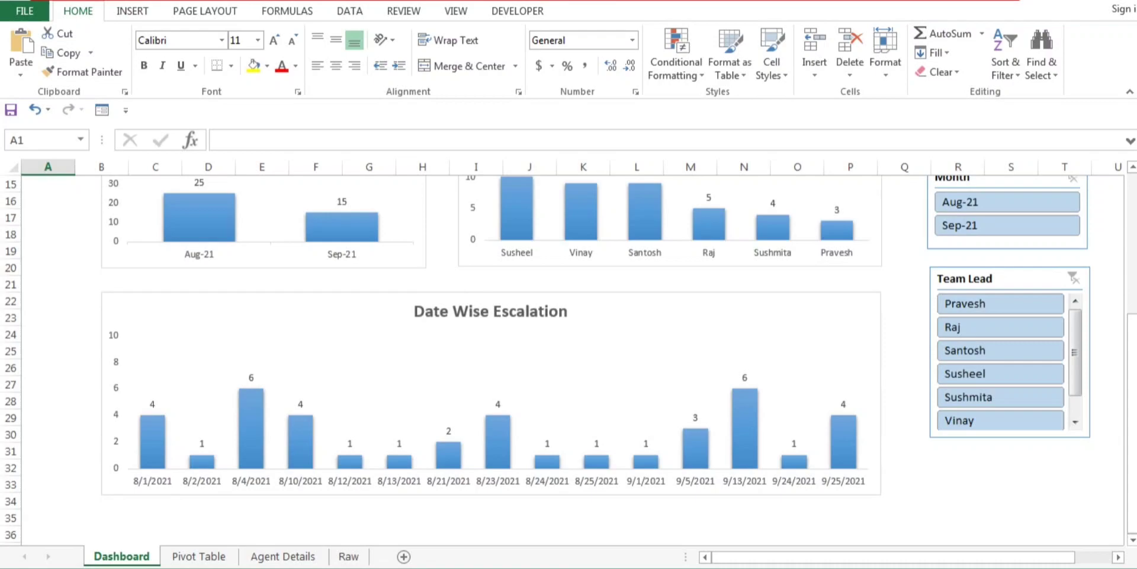
click(491, 311)
click(422, 283)
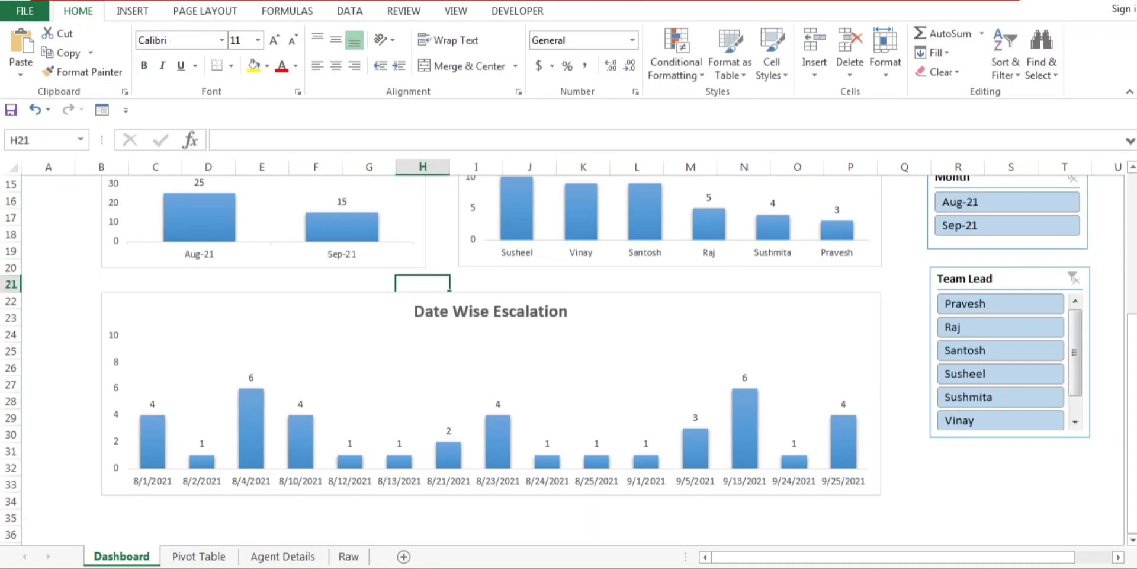
click(379, 305)
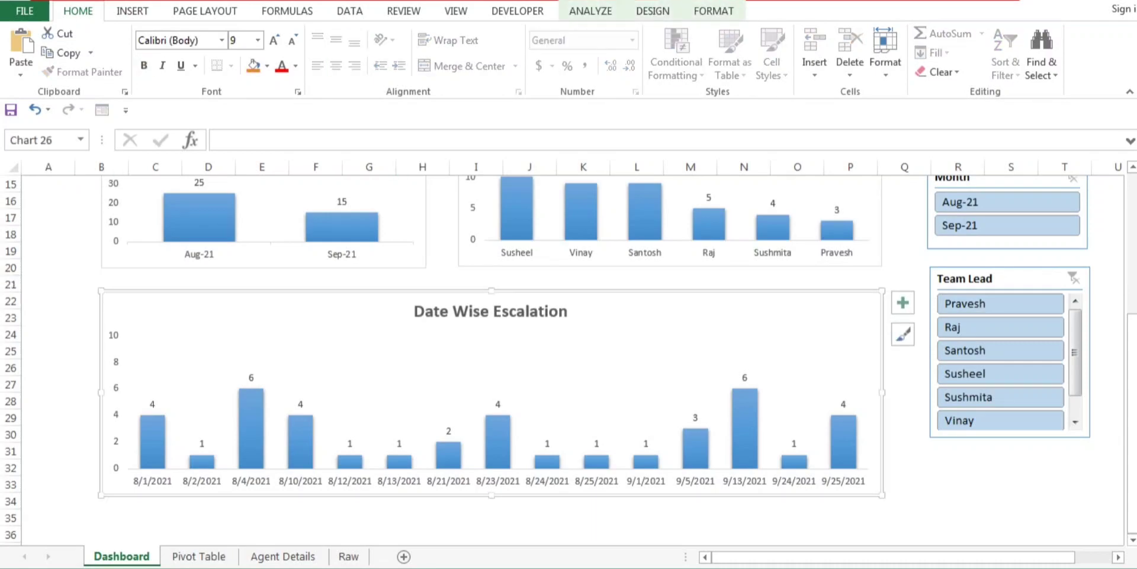
click(283, 555)
click(155, 533)
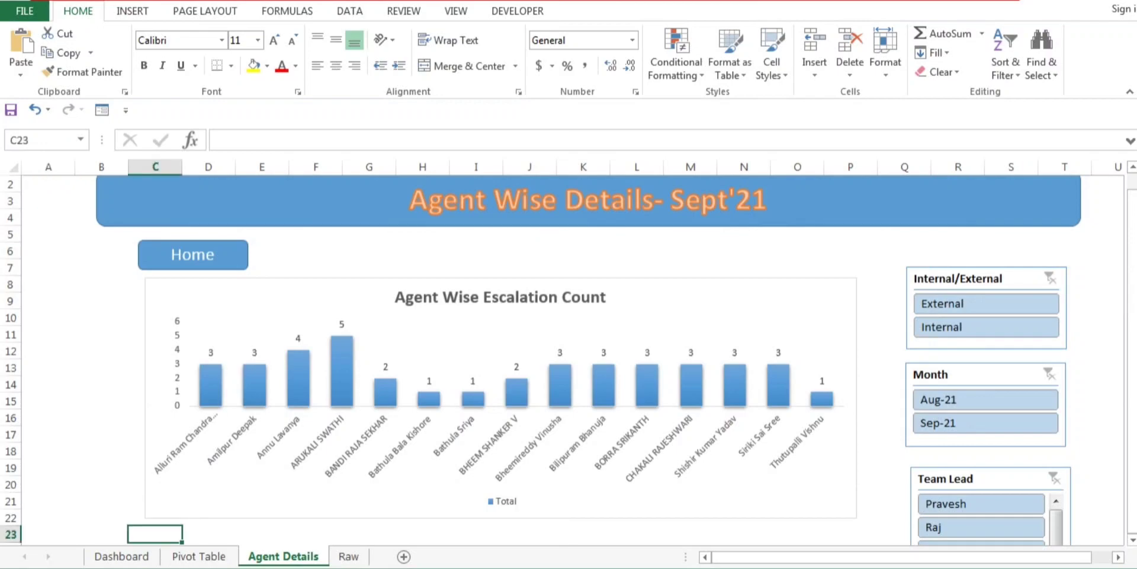
click(1132, 262)
Examine the agent pivot table on the Pivot Table sheet and compare it with the Dashboard and Agent Details sheets.
click(199, 556)
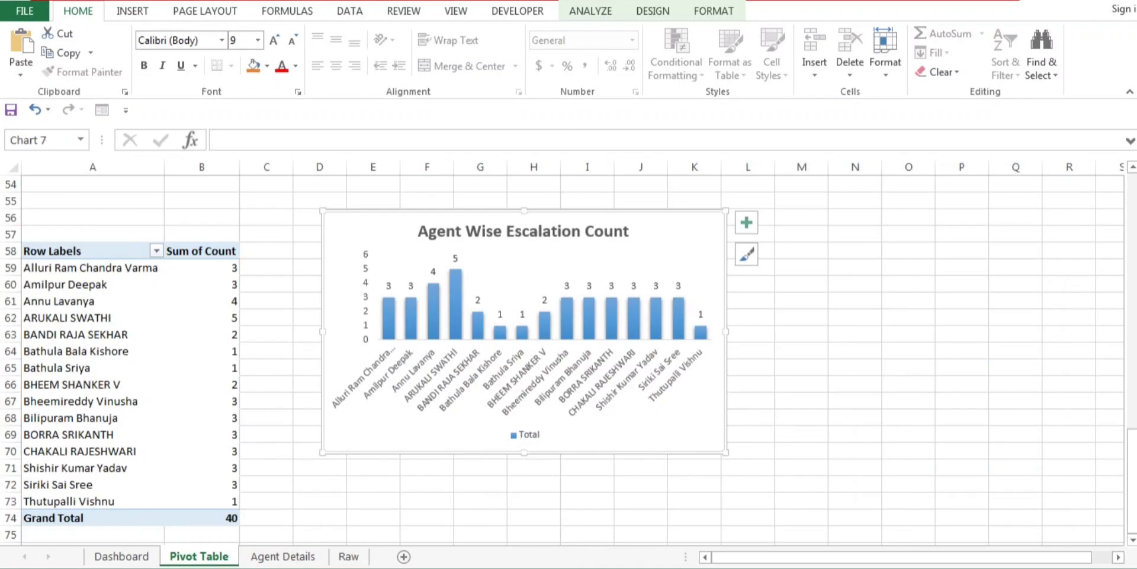
click(202, 267)
drag(93, 251, 202, 539)
click(121, 556)
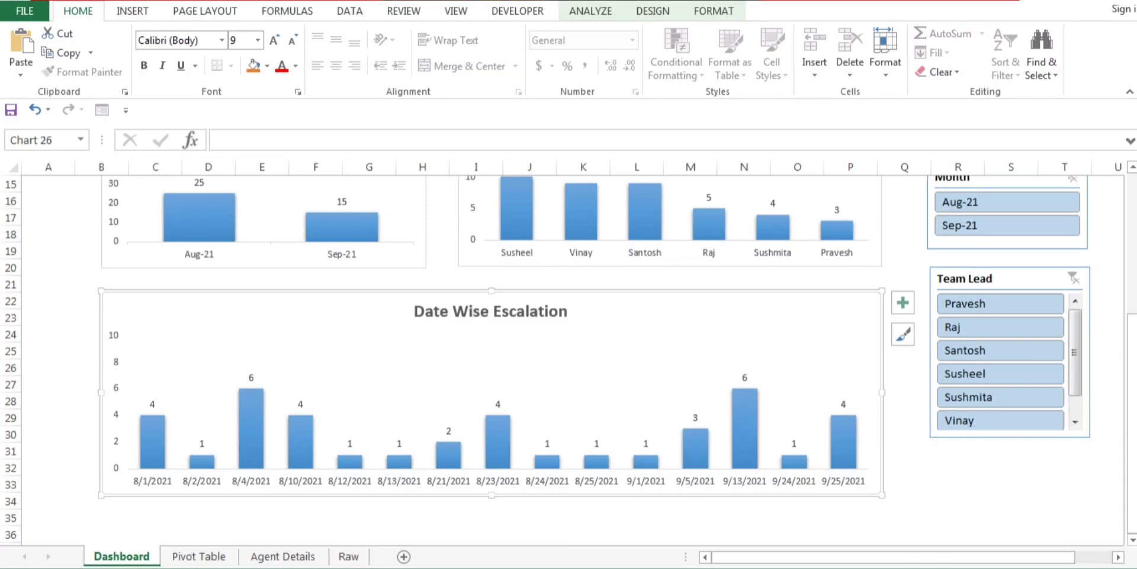
drag(1132, 413, 1131, 284)
drag(1132, 381, 1132, 373)
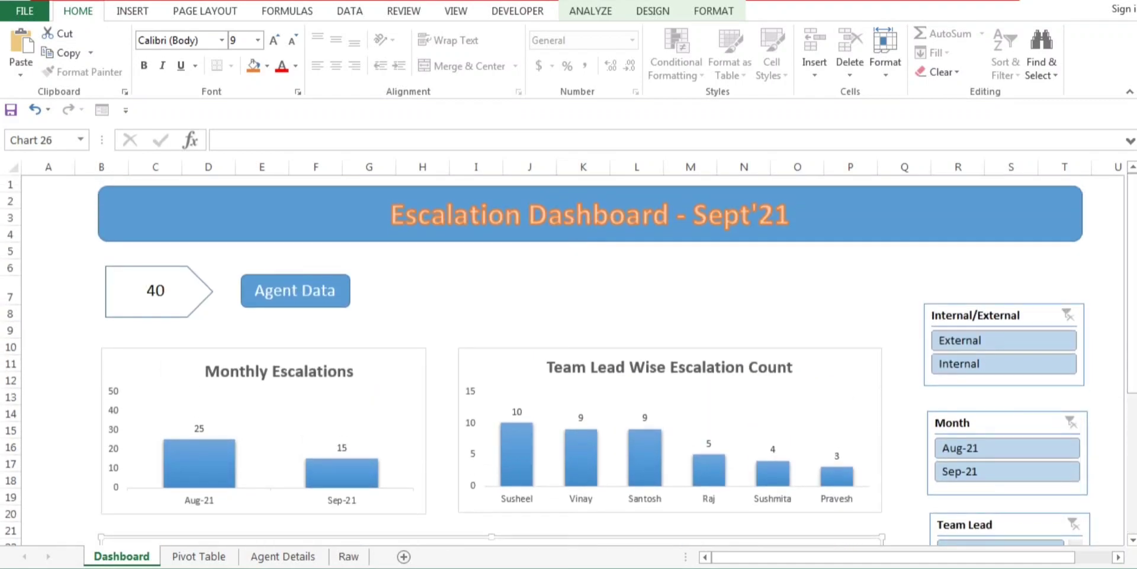
click(743, 290)
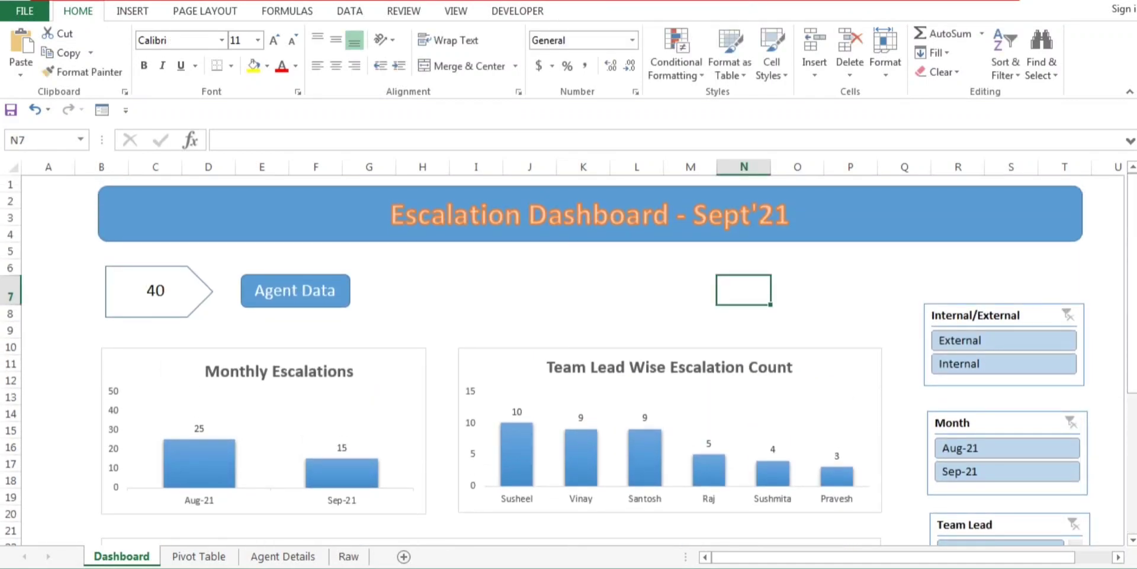
click(199, 556)
click(283, 556)
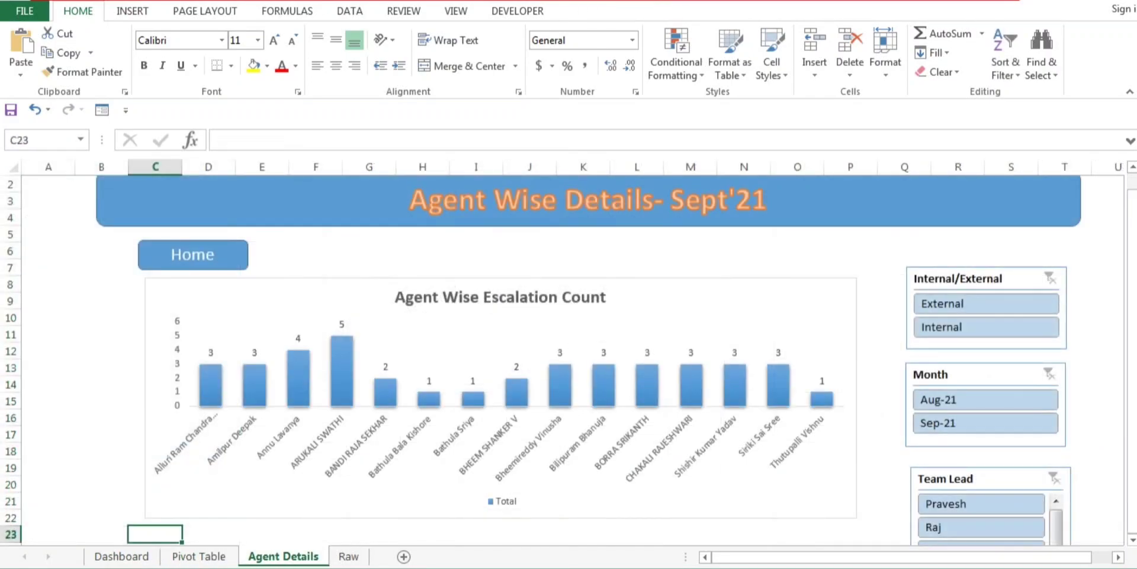
click(121, 555)
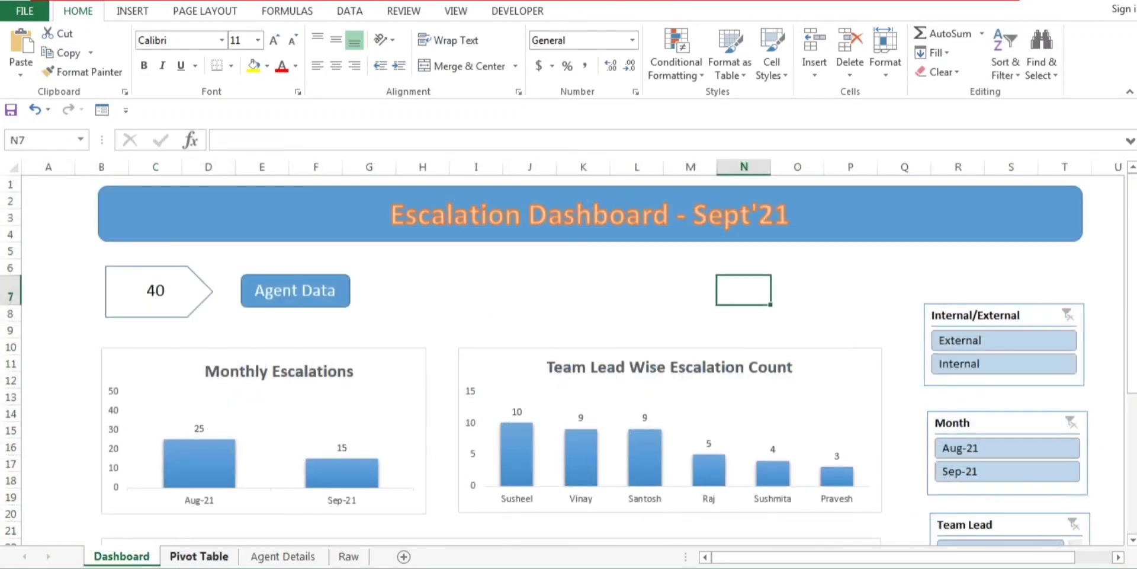
Test the Team Lead slicer on Agent Details with its first team lead and clear the filter.
click(282, 556)
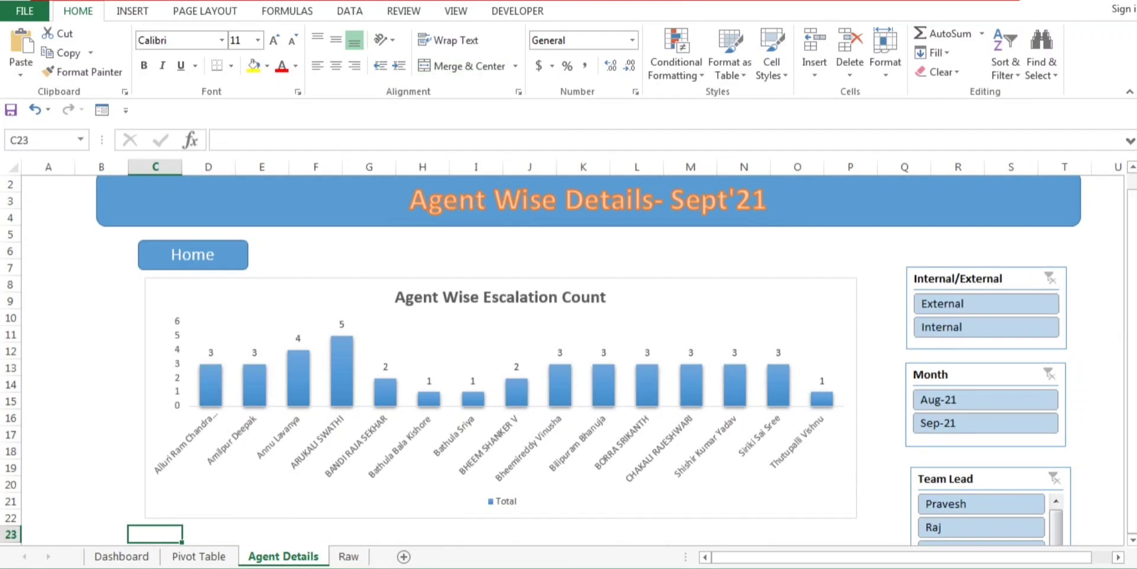
click(981, 503)
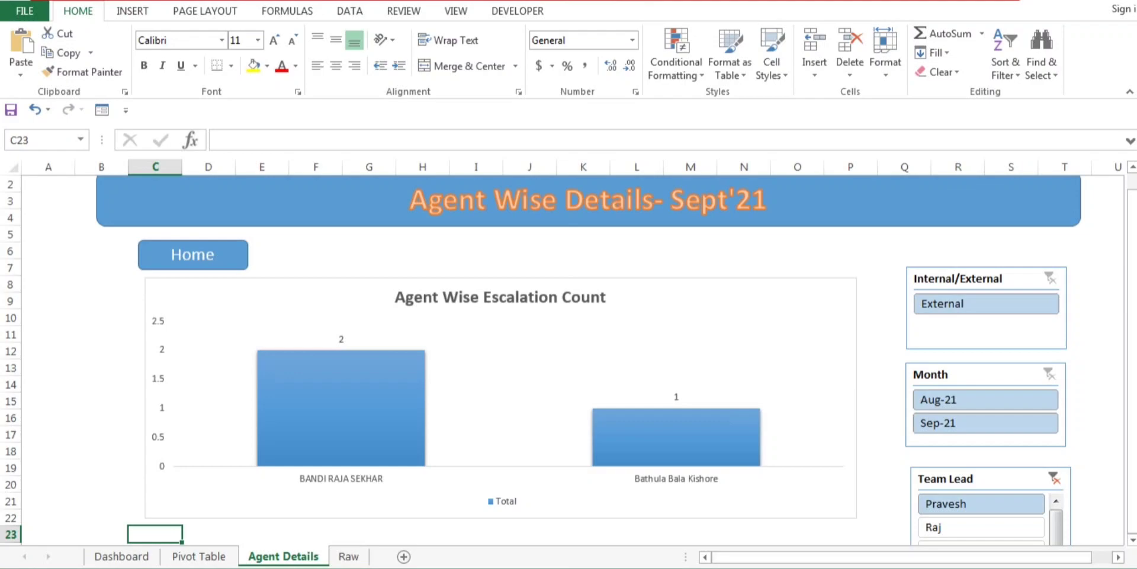
click(1055, 478)
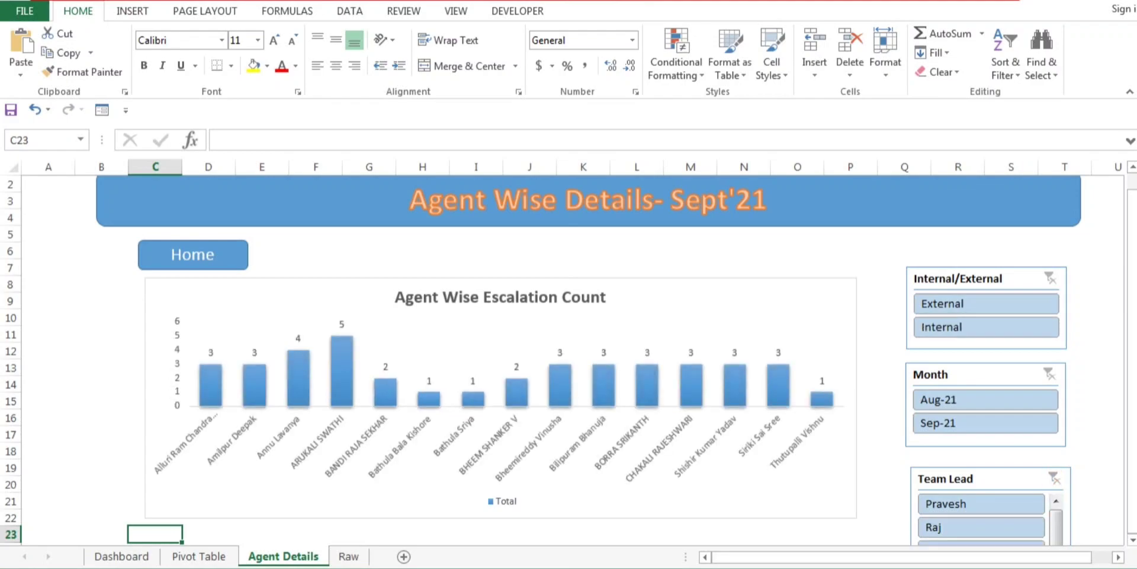
Delete the legend from the agent-wise chart on both the Pivot Table sheet and the Agent Details sheet.
click(199, 556)
click(525, 368)
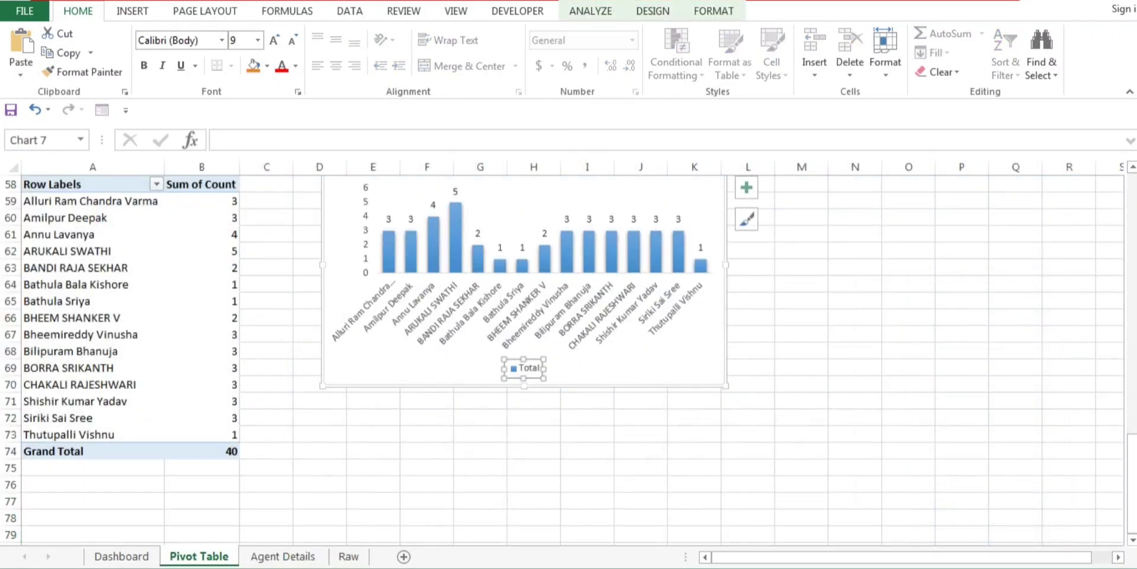
key(Delete)
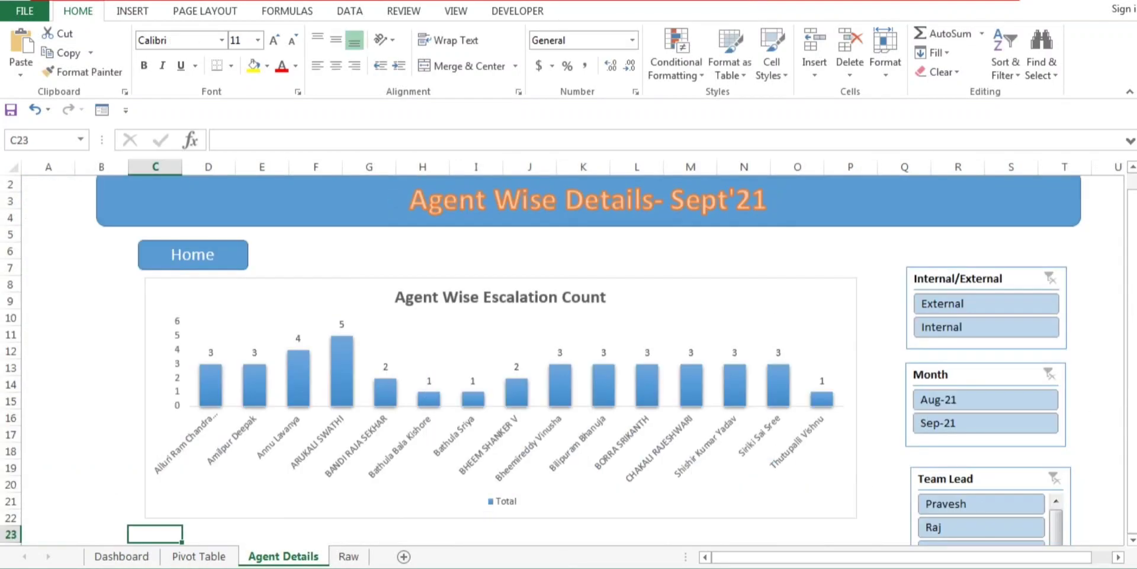
click(504, 500)
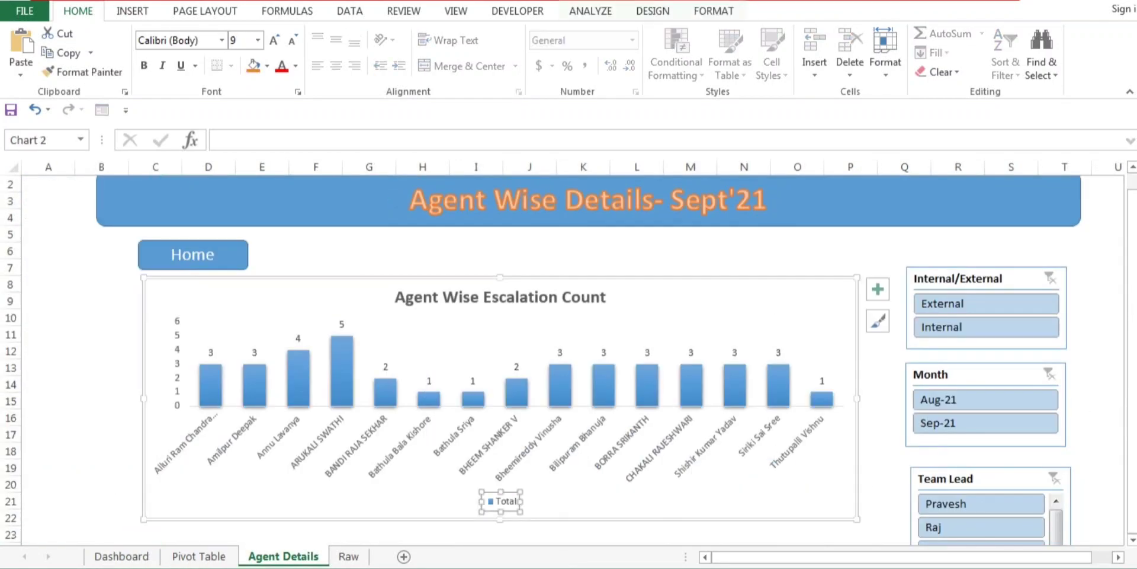
key(Delete)
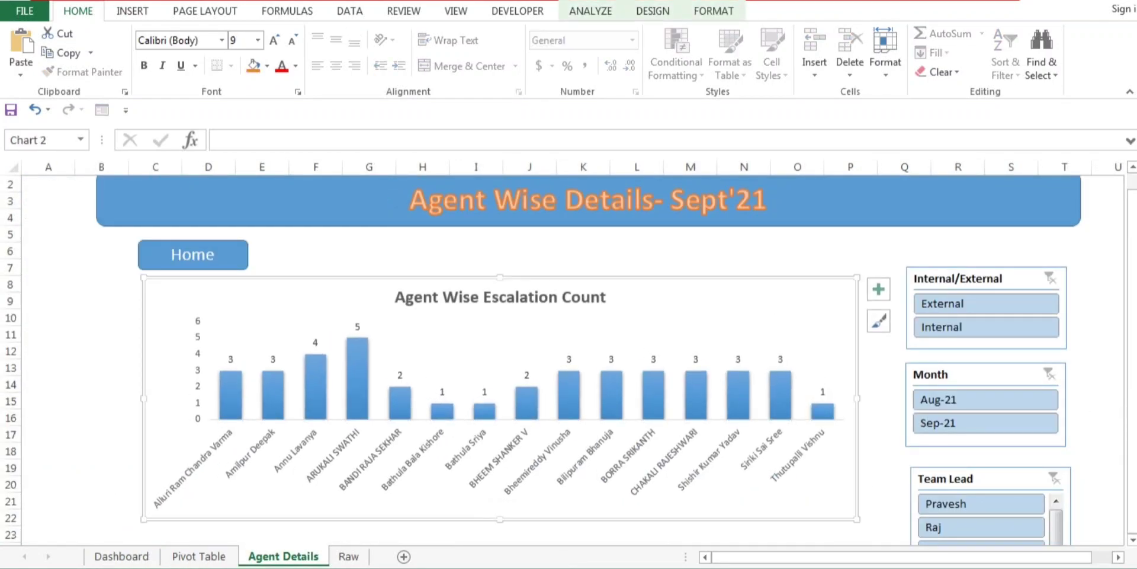
Open the alignment settings for the horizontal axis of the Agent Wise Escalation Count chart.
click(497, 464)
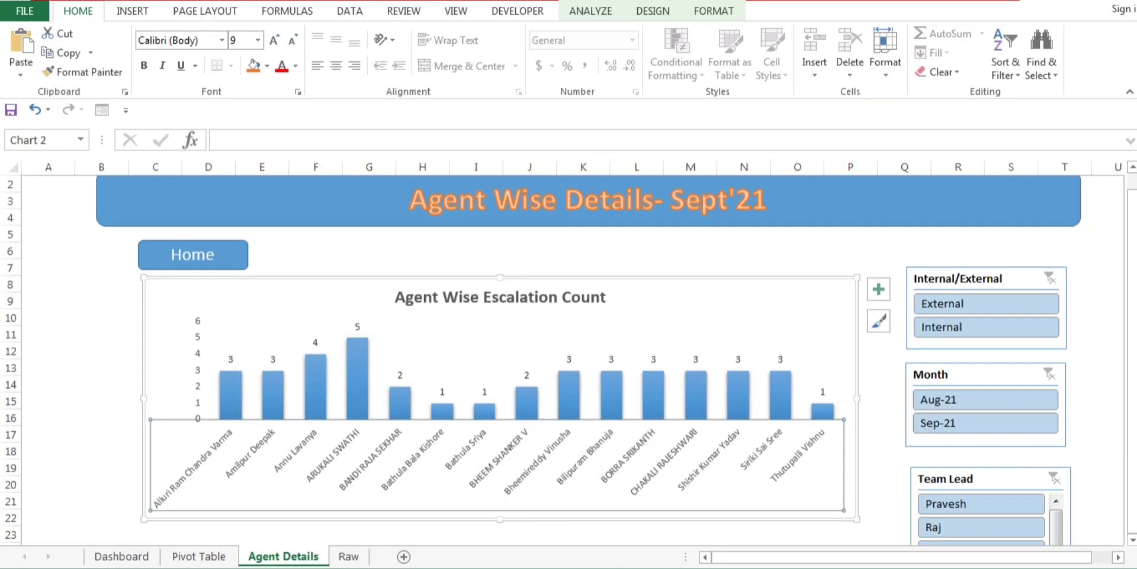
click(974, 243)
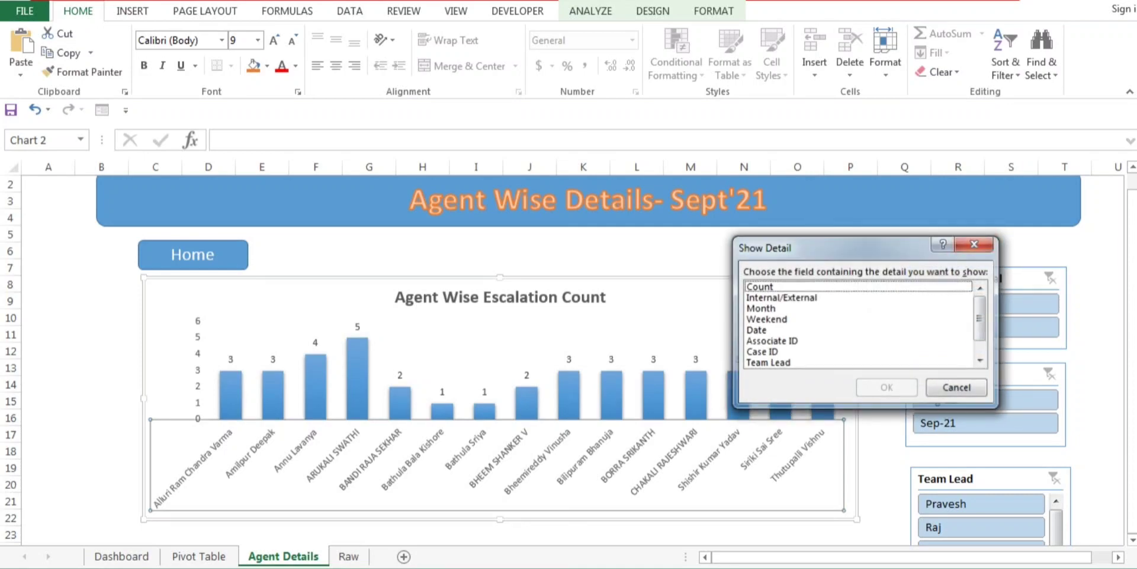
right_click(621, 478)
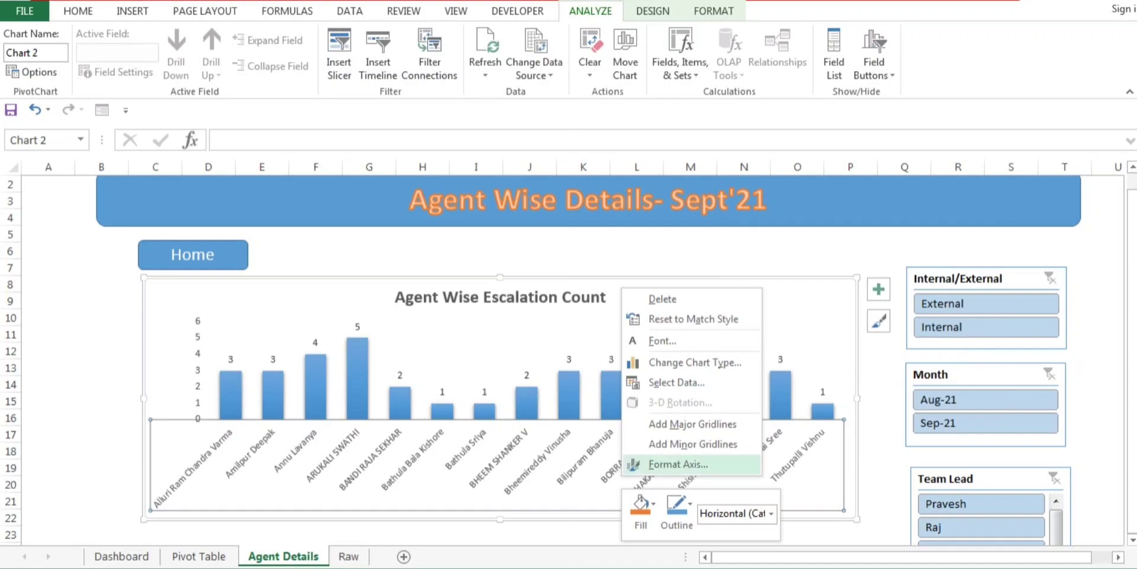
click(669, 464)
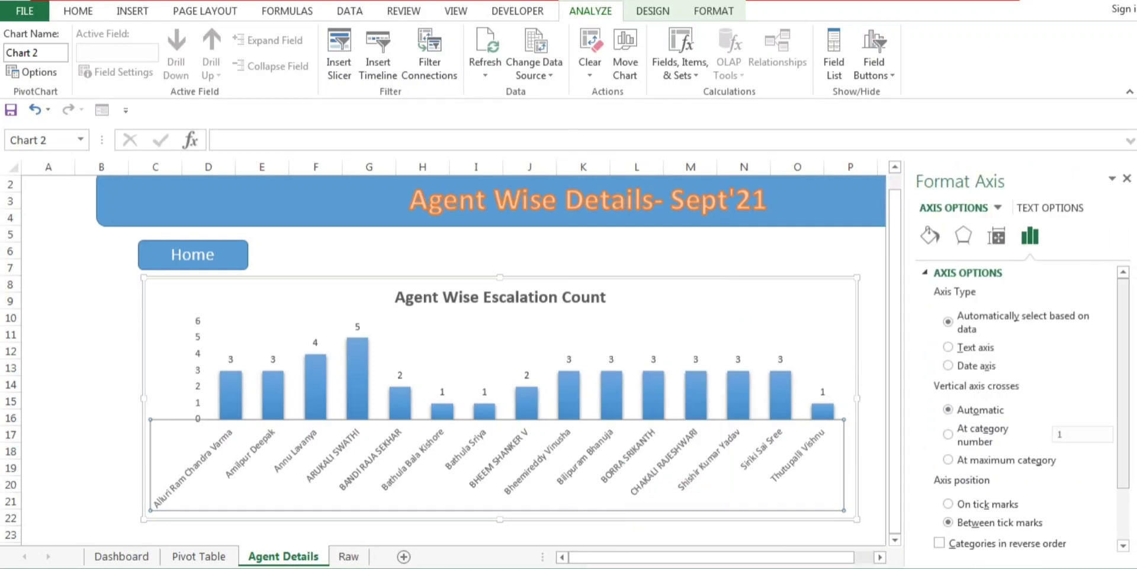
scroll(1018, 403, down, 2)
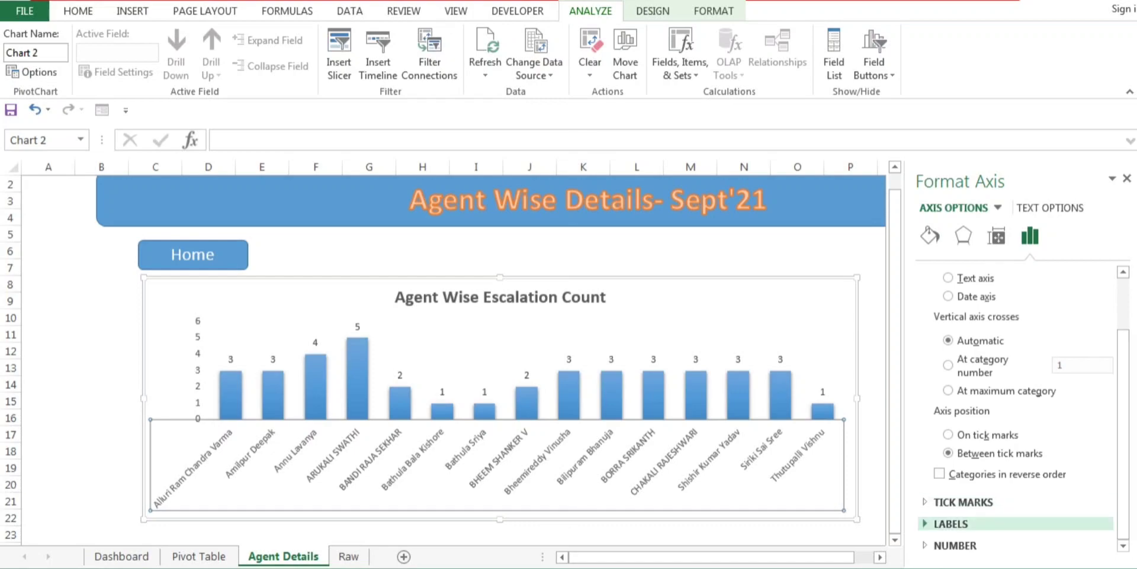
click(997, 236)
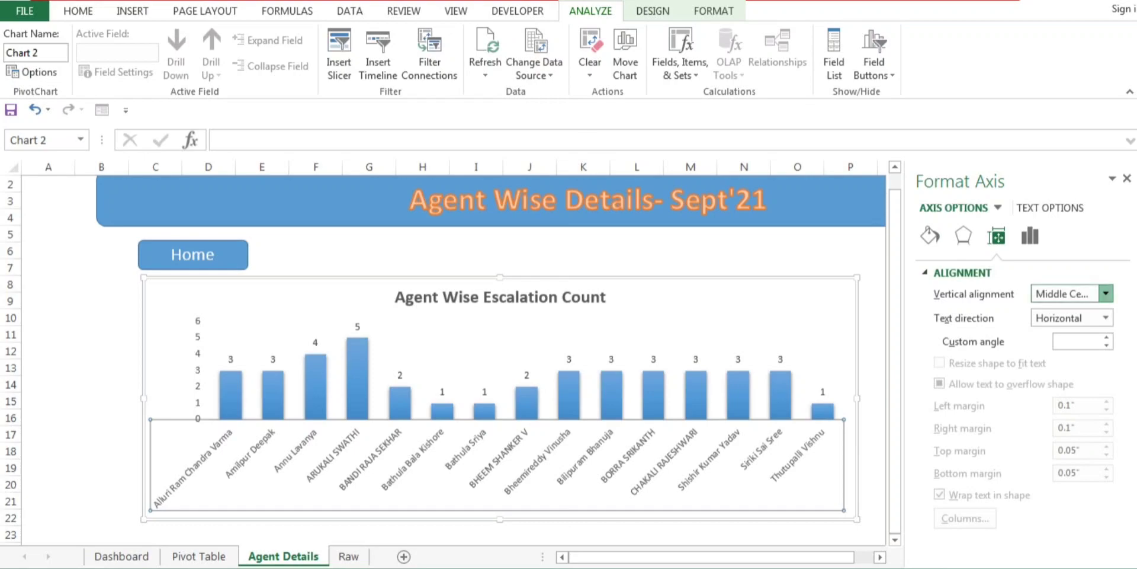
Try the agent name labels on the horizontal axis with all text rotated 90° and with horizontal text.
click(1106, 293)
click(1084, 208)
click(1105, 317)
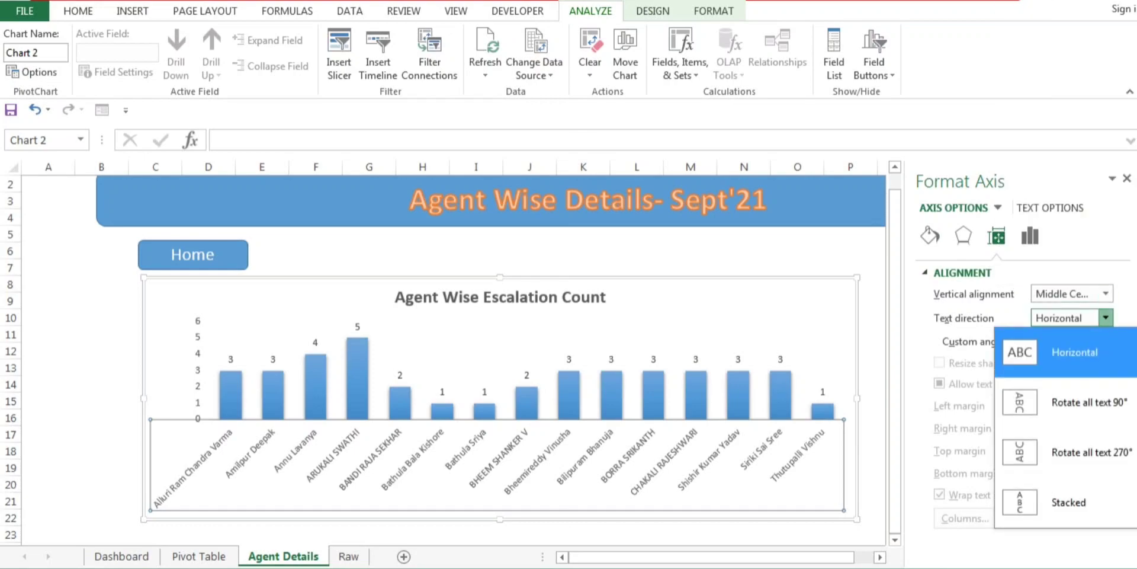
click(1105, 317)
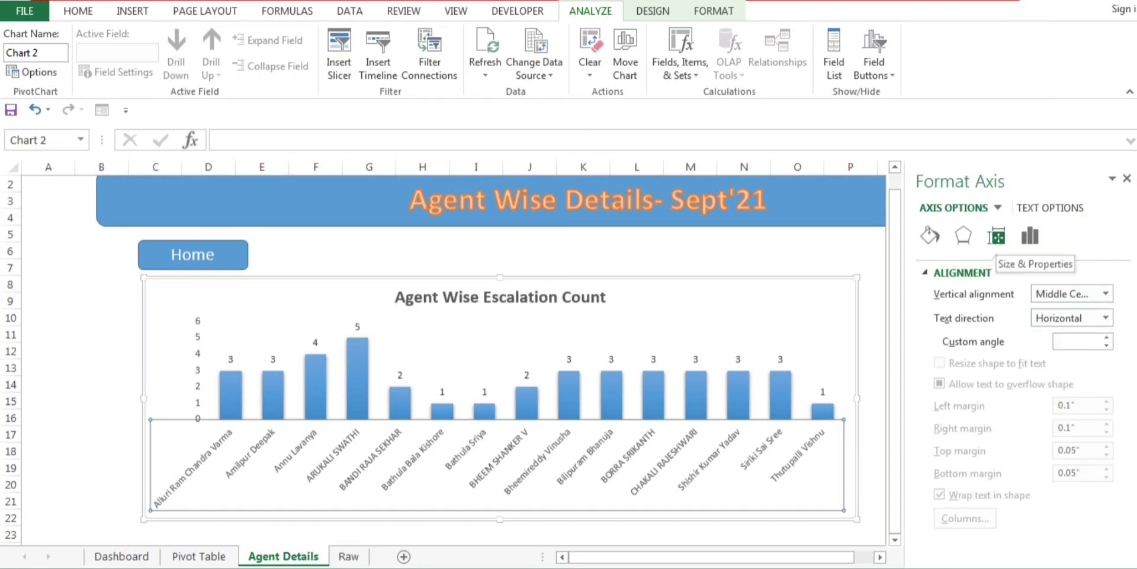
click(1105, 318)
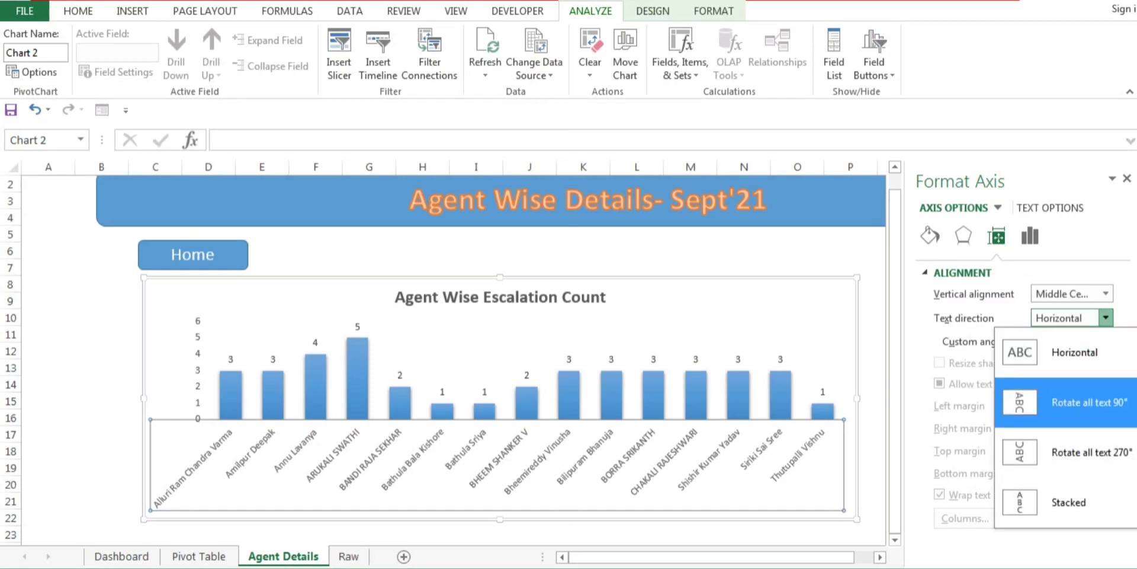
click(1060, 399)
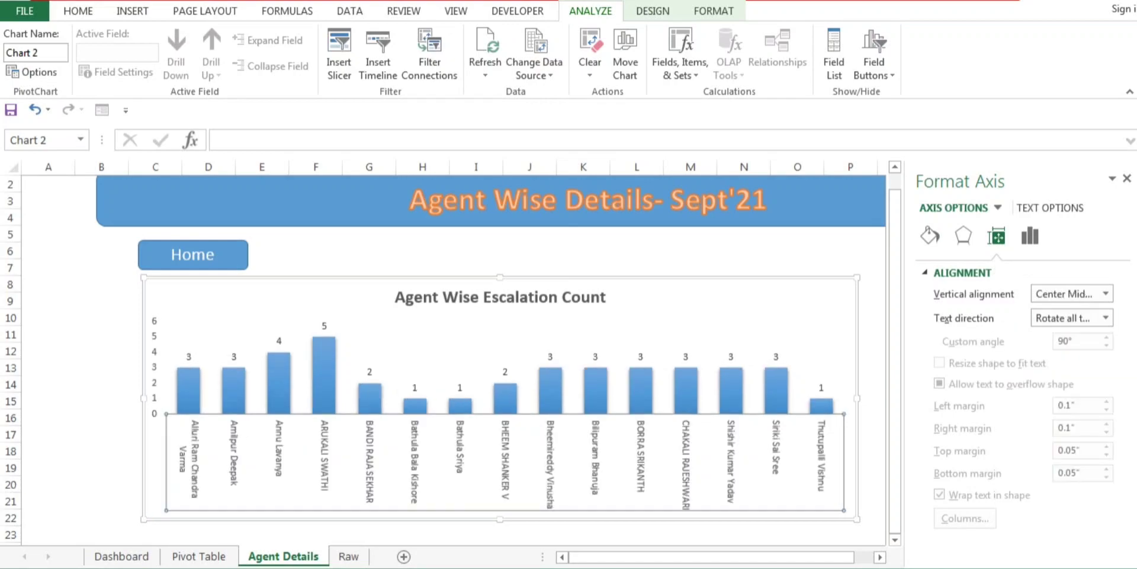
click(1105, 318)
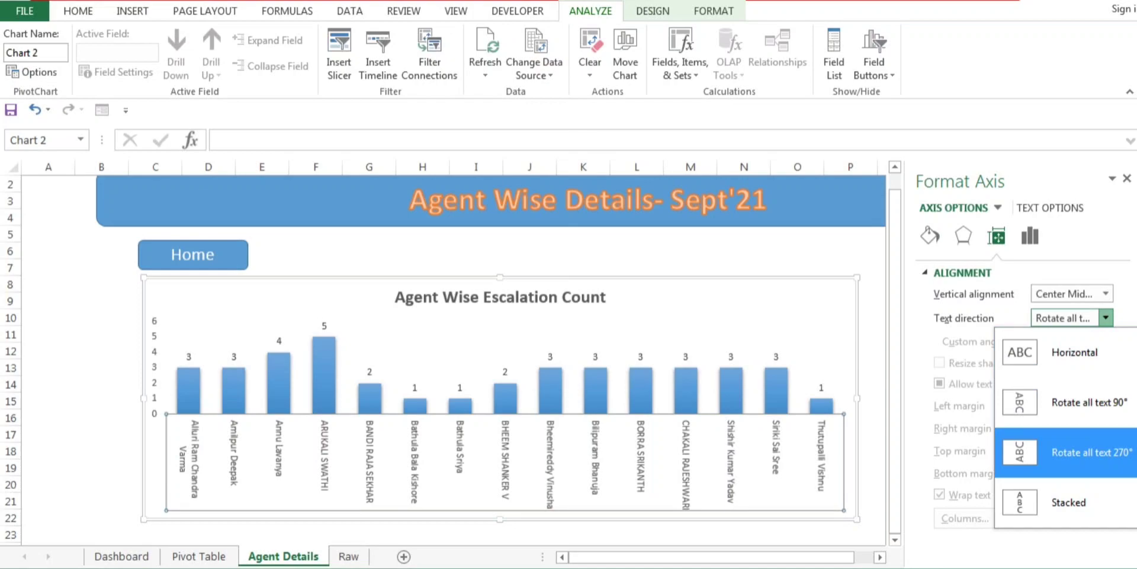
key(Up)
key(Up)
key(Return)
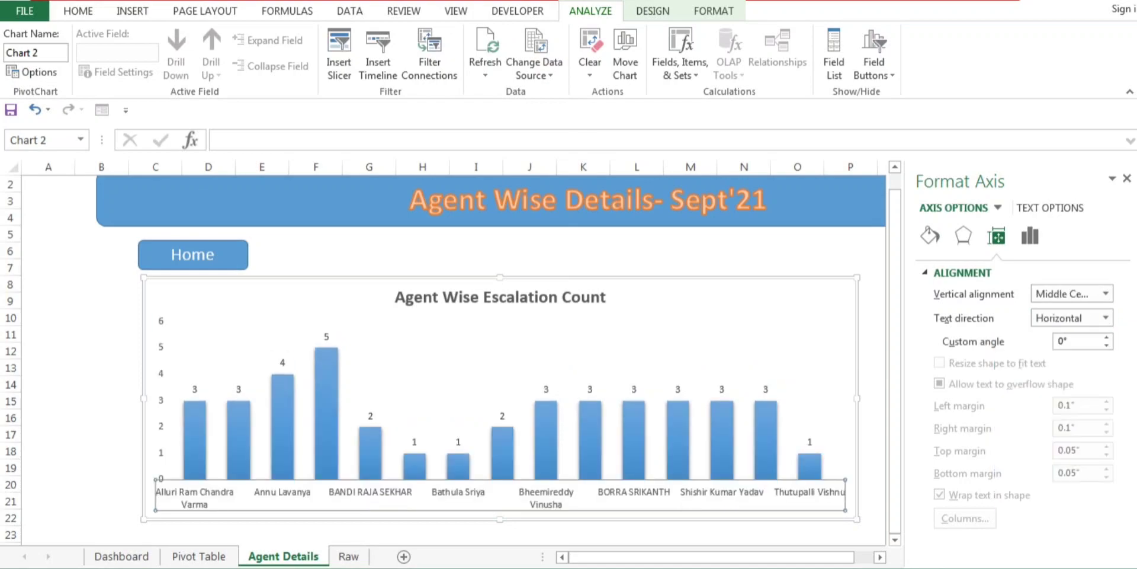
Set the horizontal axis labels' text direction to Rotate all text 270° and close the formatting pane.
key(alt+Down)
key(Down)
key(Down)
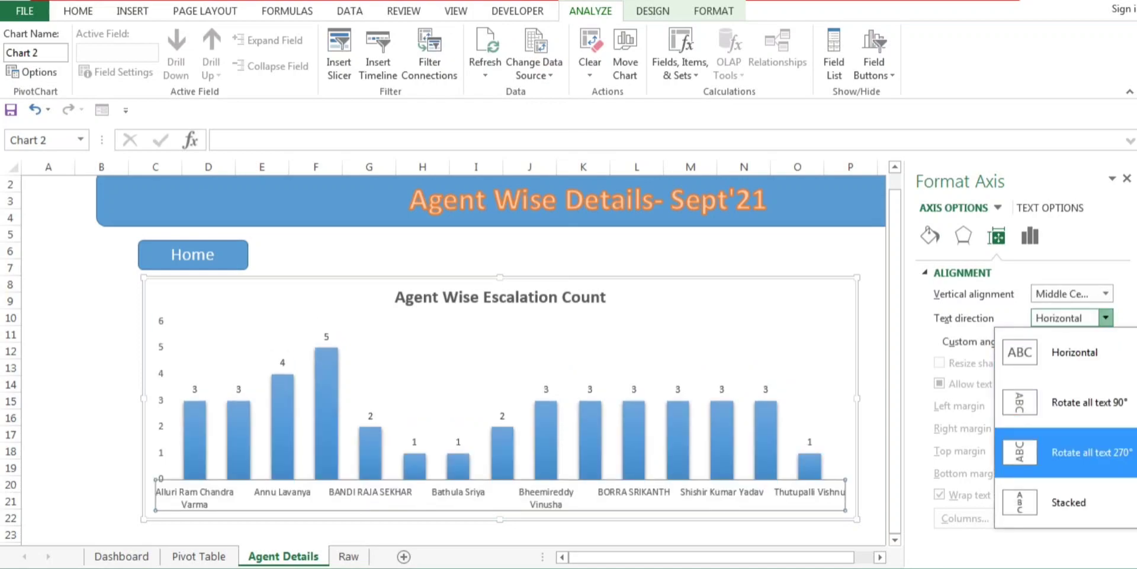
key(Return)
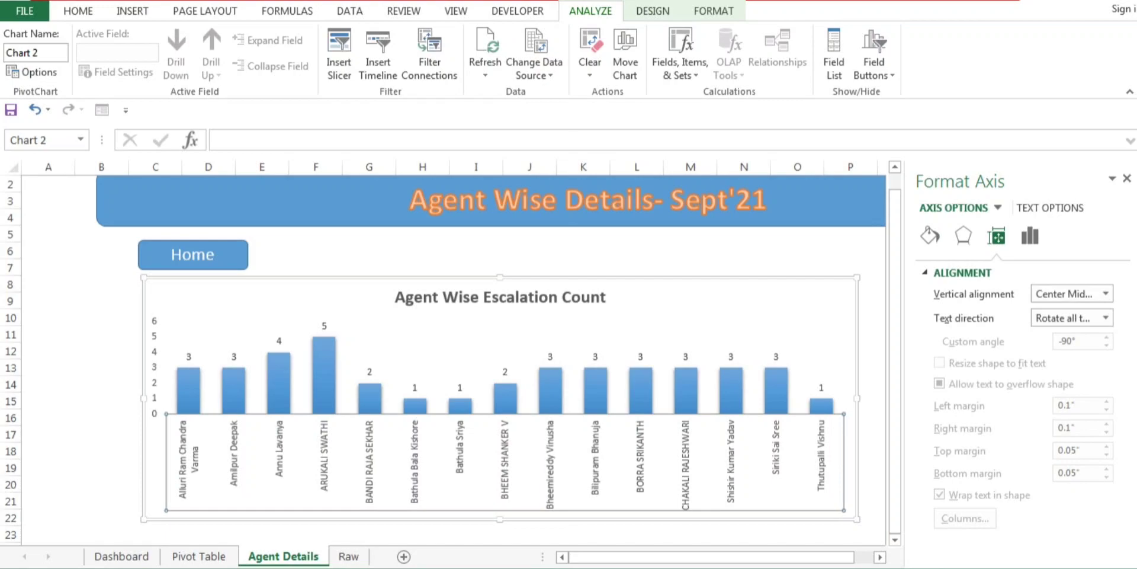
click(48, 301)
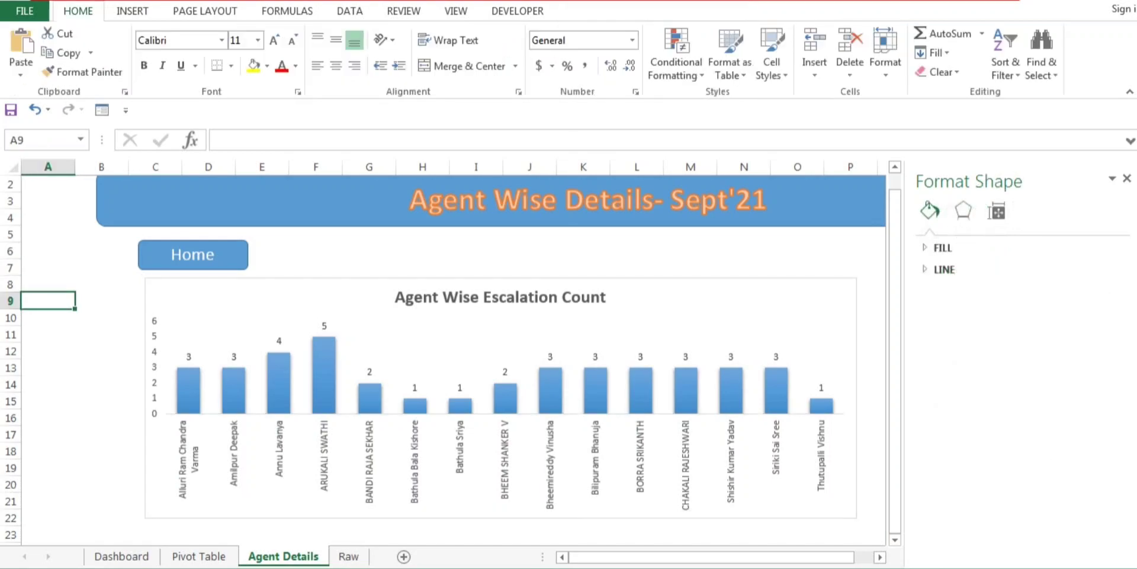
click(1127, 177)
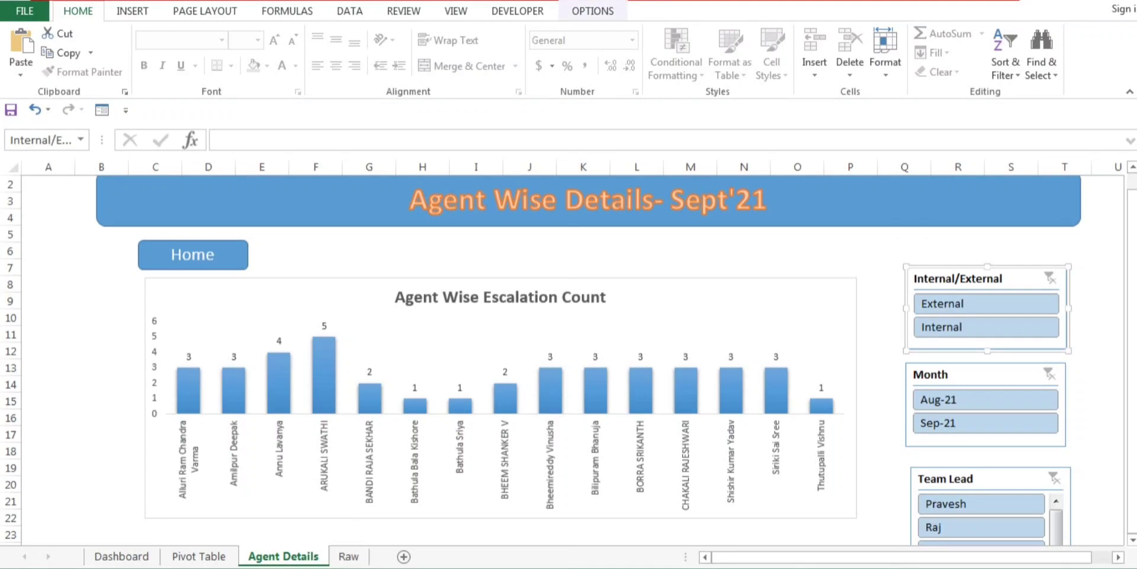
Review the Dashboard charts and move the Agent Details sheet between the Dashboard and Pivot Table sheets.
key(ctrl+Page_Up)
key(ctrl+Page_Up)
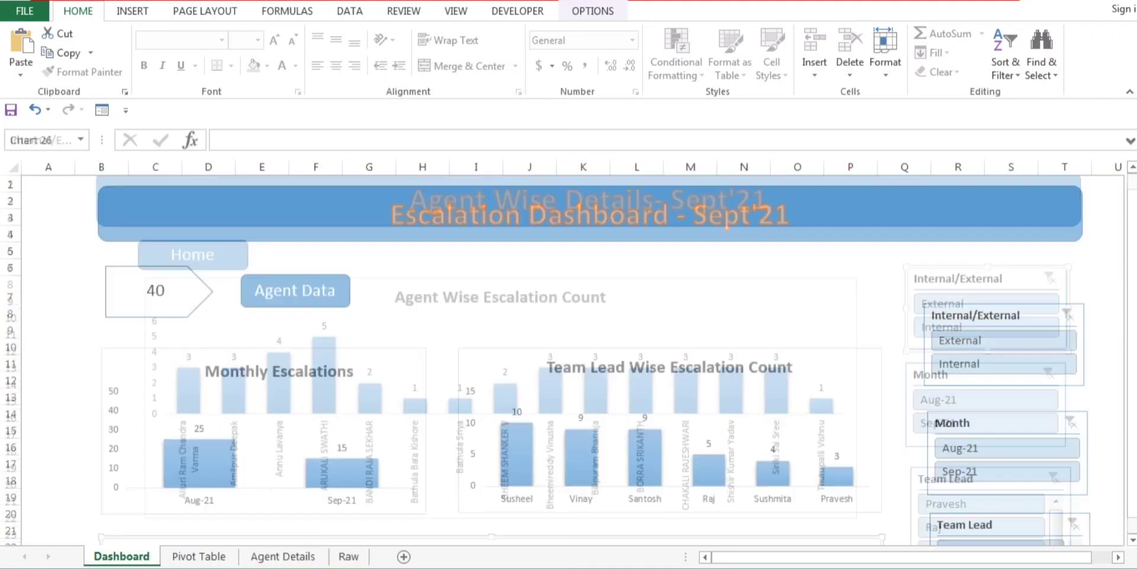
drag(1132, 195, 1132, 265)
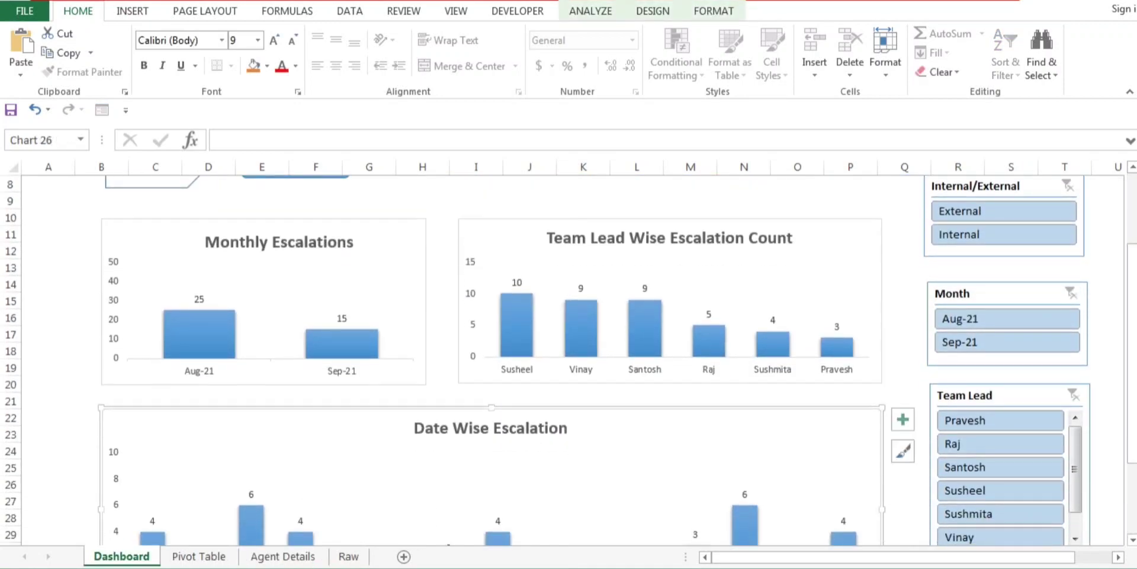
key(ctrl+Page_Down)
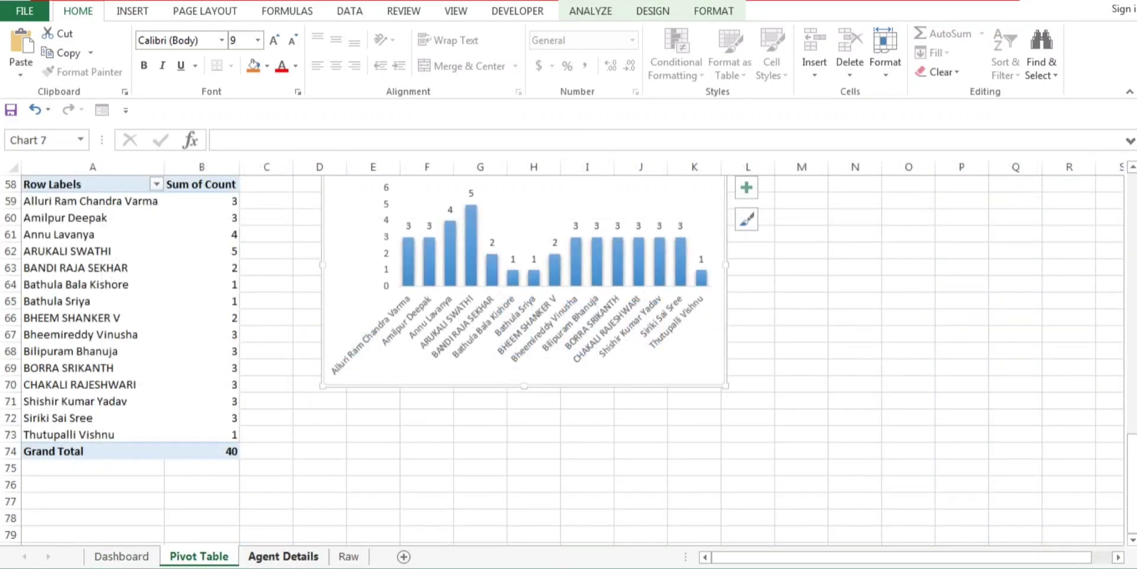
drag(282, 556, 172, 556)
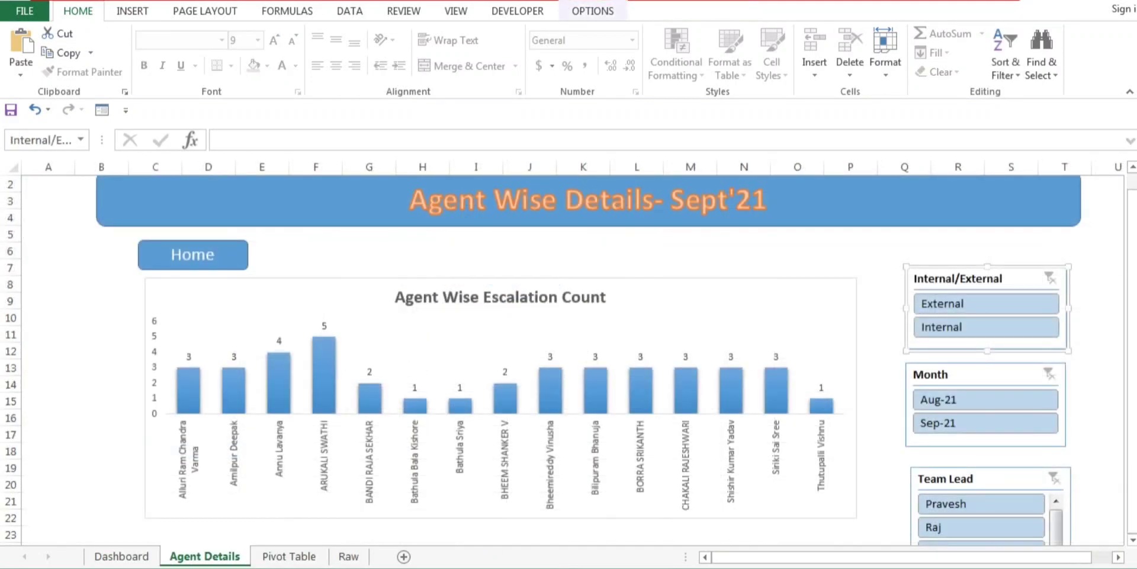
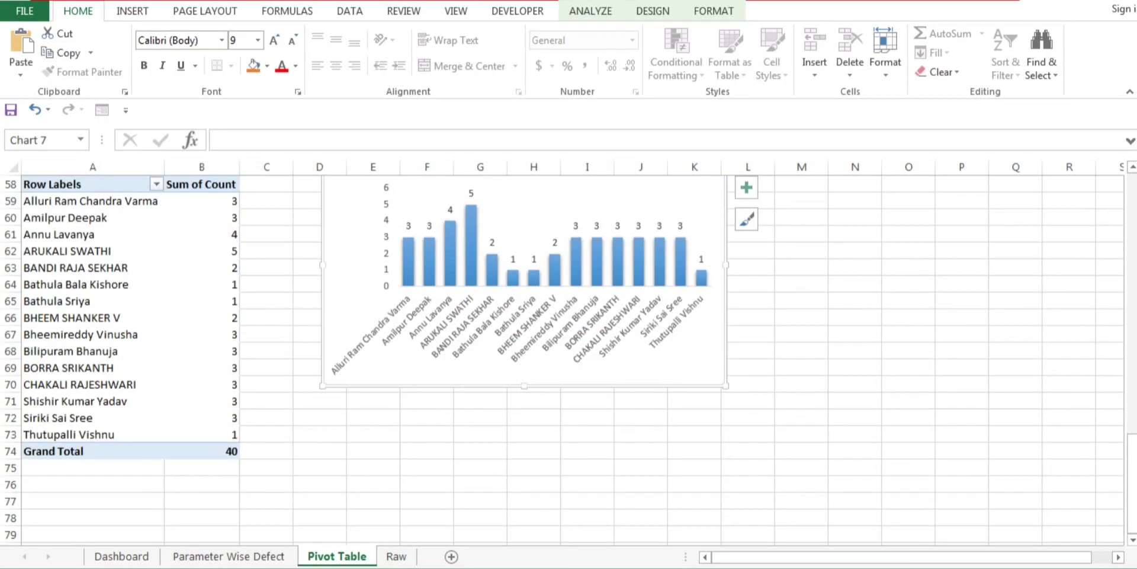
Unhide the Agent Details sheet from the Dashboard sheet.
click(122, 555)
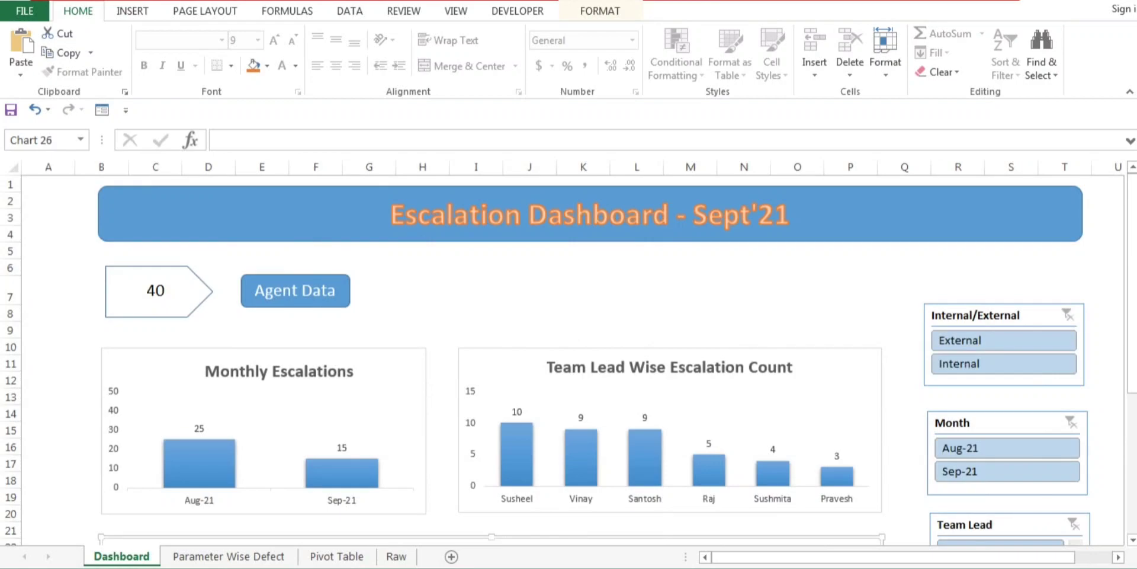
right_click(115, 556)
click(136, 524)
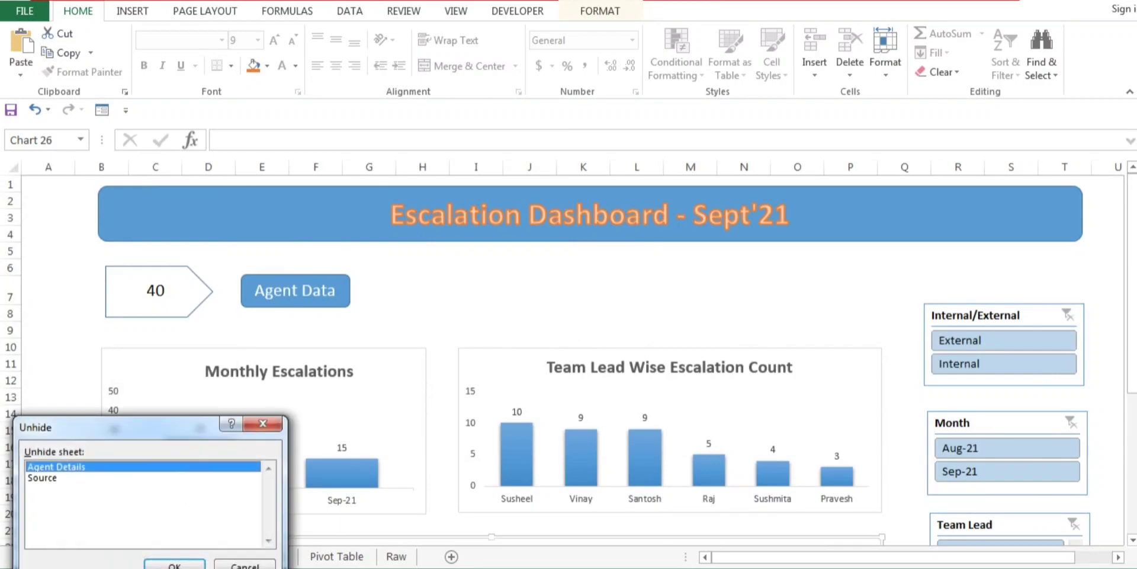
key(Return)
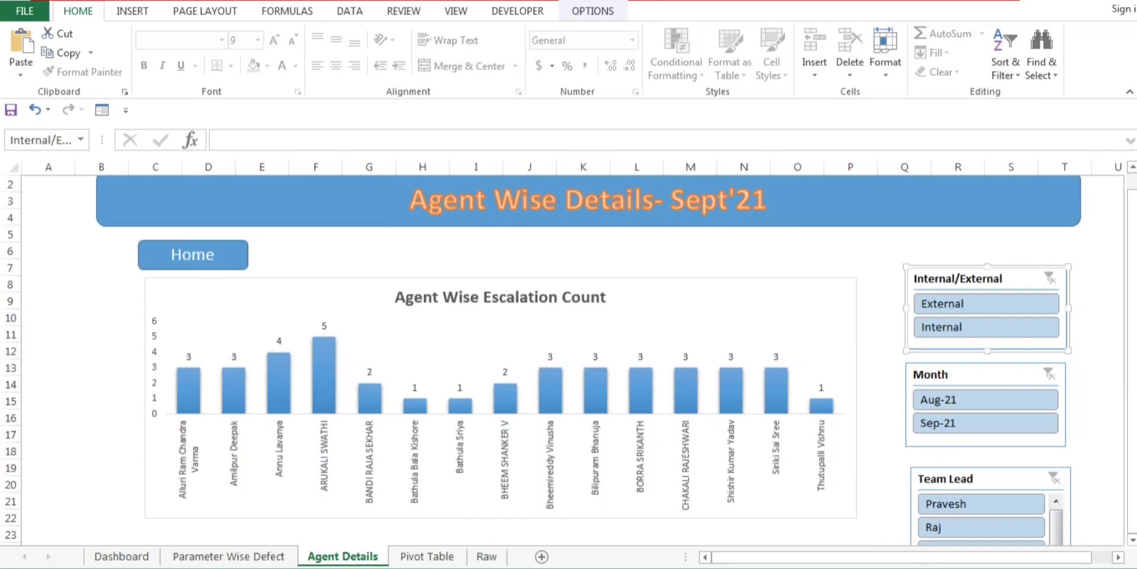
Switch between the Dashboard and Agent Details sheets and test the Home link back to the Dashboard.
click(121, 556)
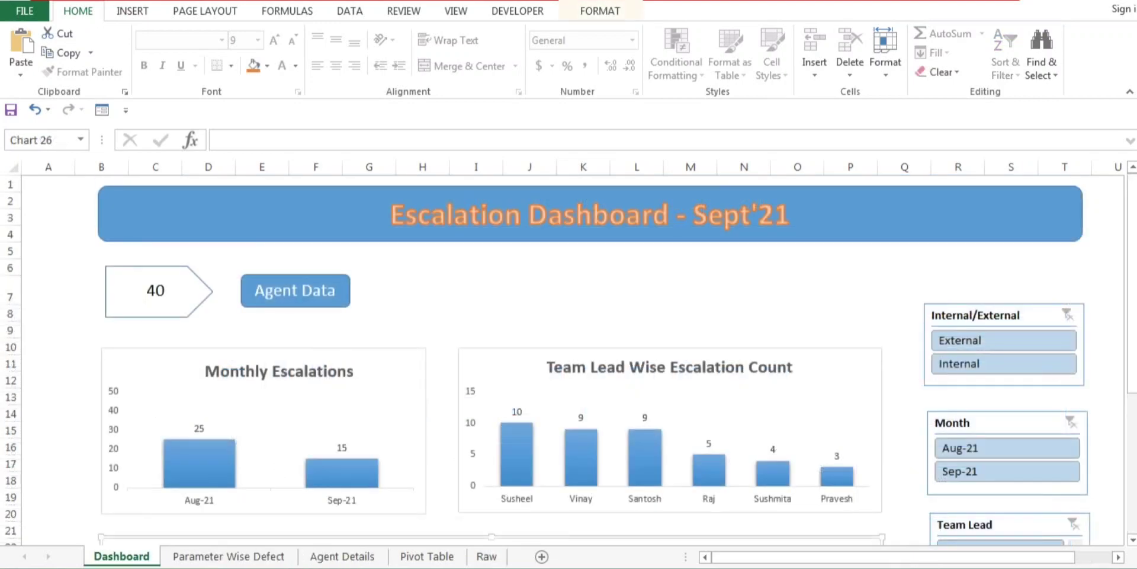
click(341, 555)
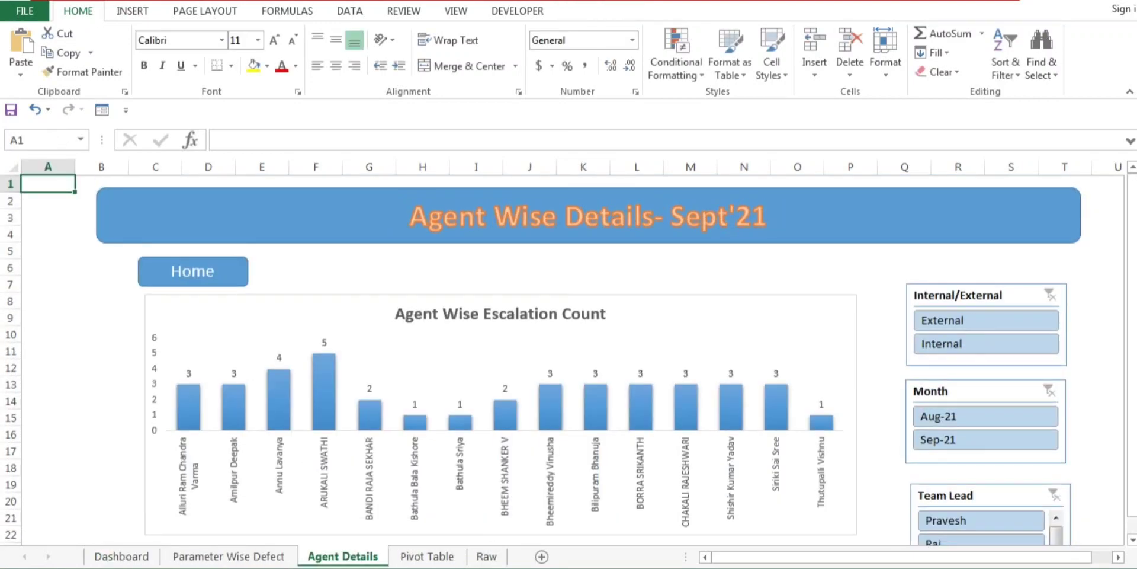
click(193, 271)
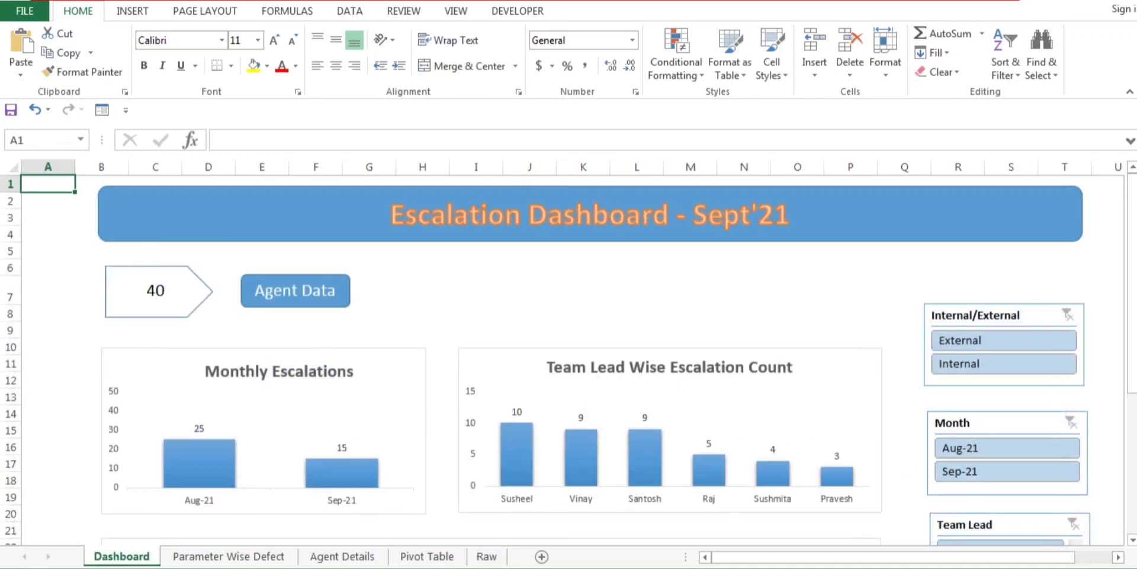
Draw a rounded rectangle beside the Agent Data button on the Dashboard, sized about 0.42" high and 1.37" wide.
click(132, 11)
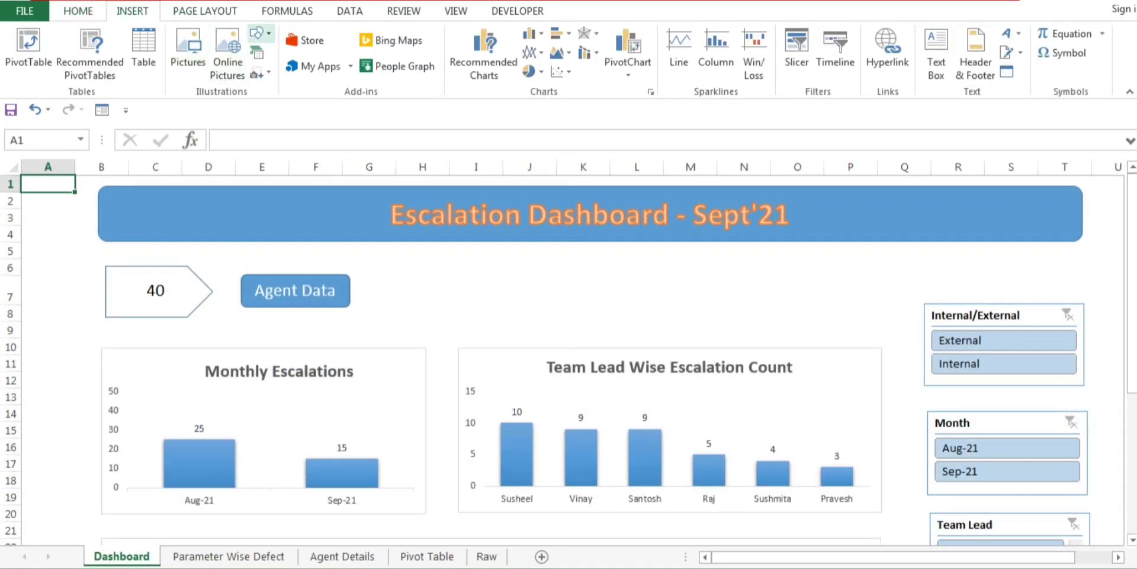
click(259, 33)
click(340, 72)
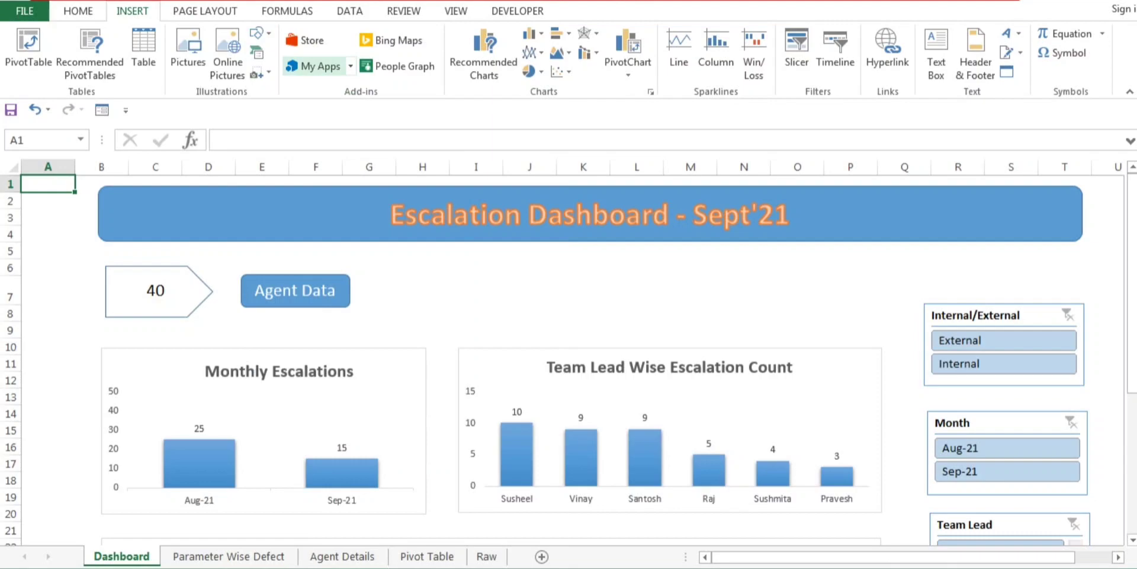
drag(360, 277, 506, 308)
drag(433, 292, 314, 307)
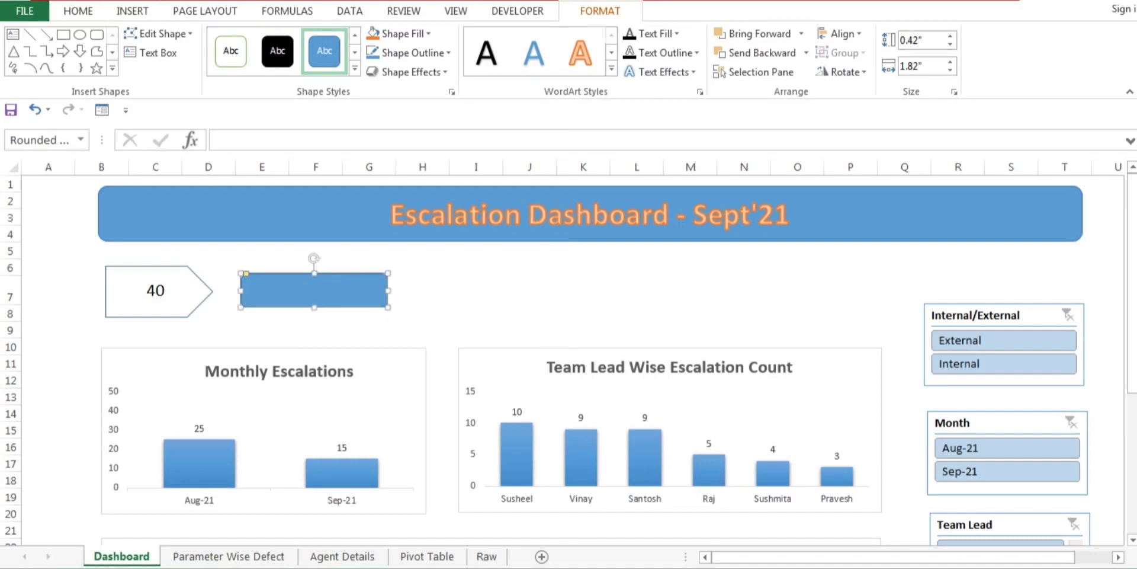
drag(388, 290, 442, 291)
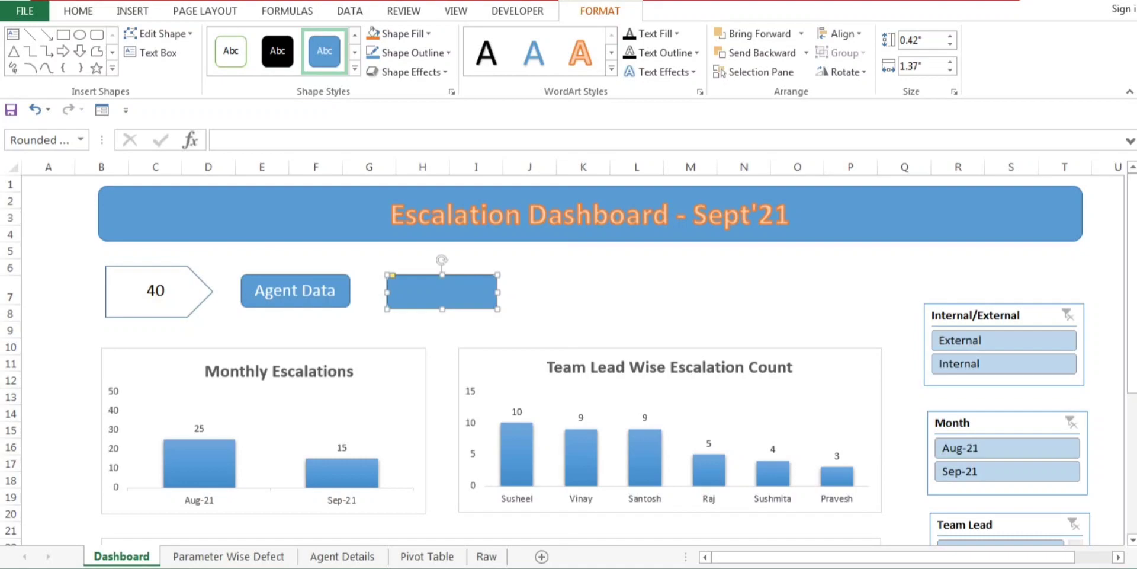
Copy the blank rounded rectangle from the Dashboard to the Agent Details sheet and place it beside the Home button.
key(ctrl+c)
click(342, 556)
key(ctrl+v)
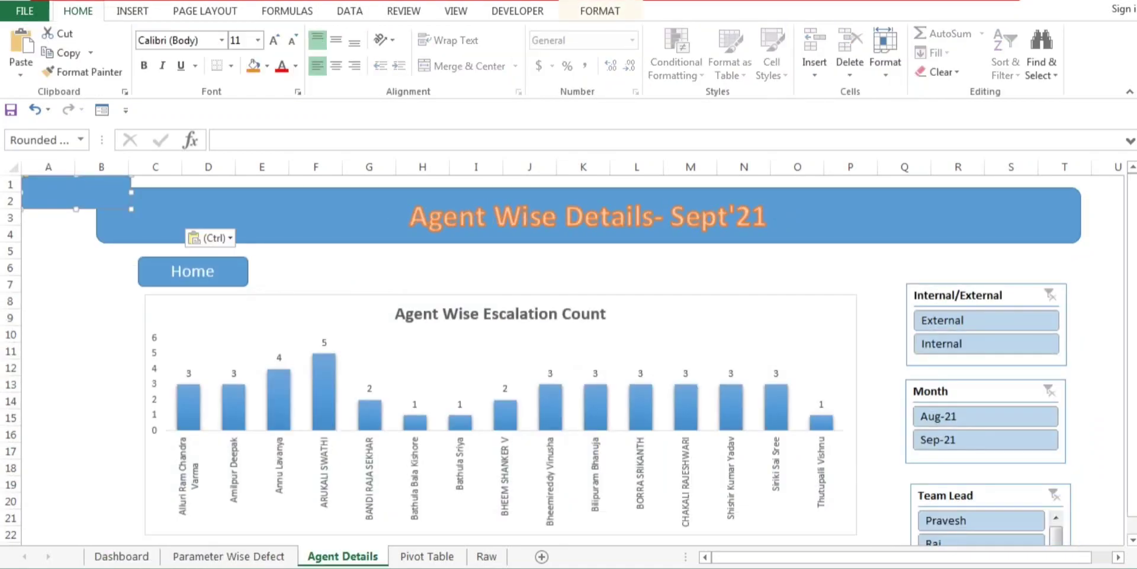
drag(77, 192, 337, 269)
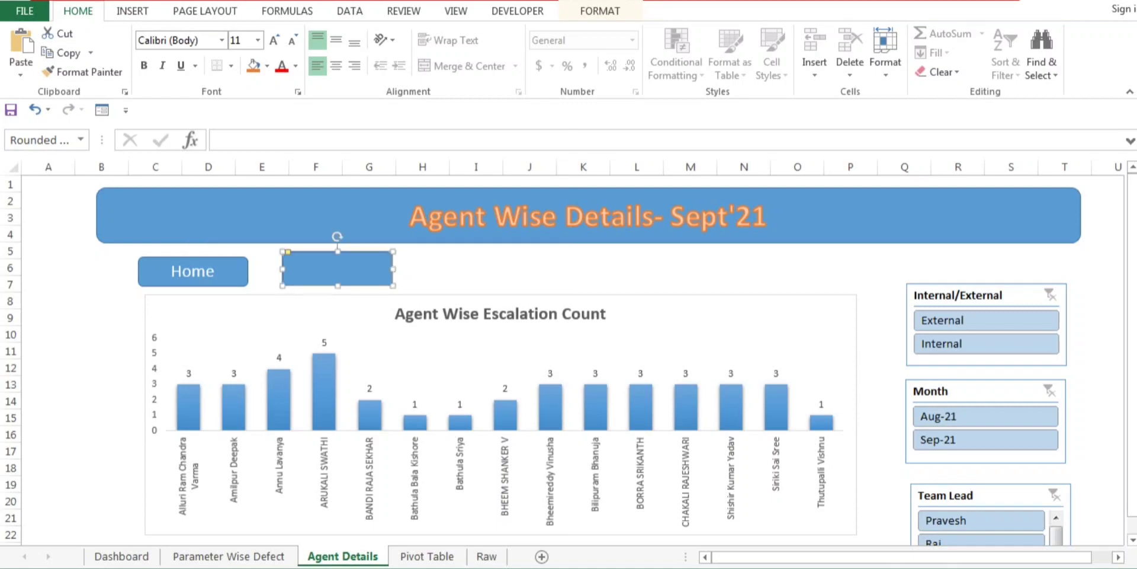
Enlarge the Home button on the Agent Details sheet and overlay the blank rectangle on it to compare their sizes.
right_click(244, 271)
key(Escape)
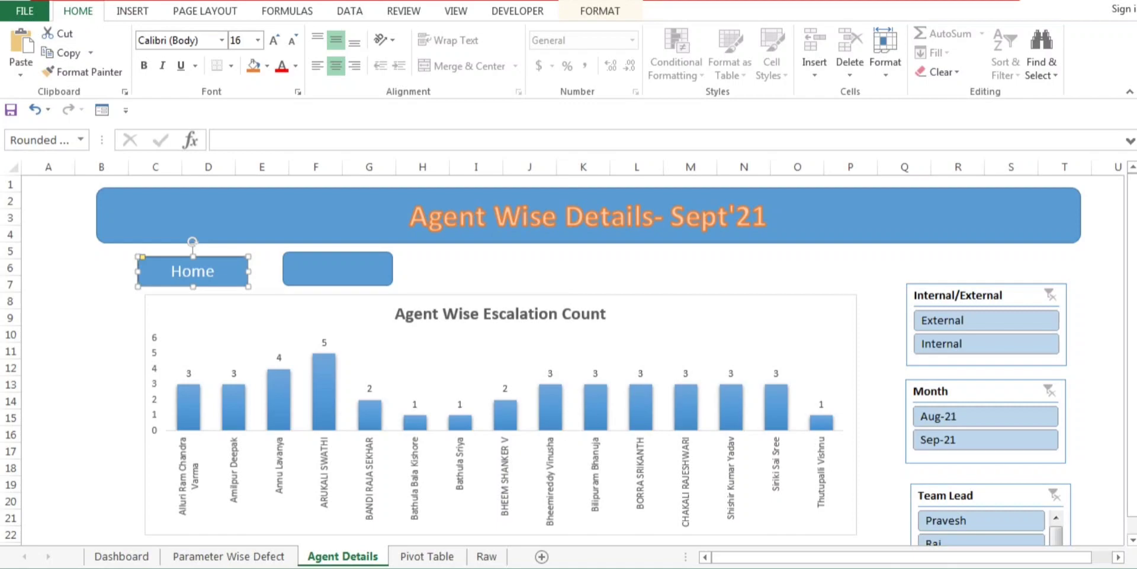
drag(192, 257, 262, 269)
drag(337, 270, 191, 267)
click(121, 555)
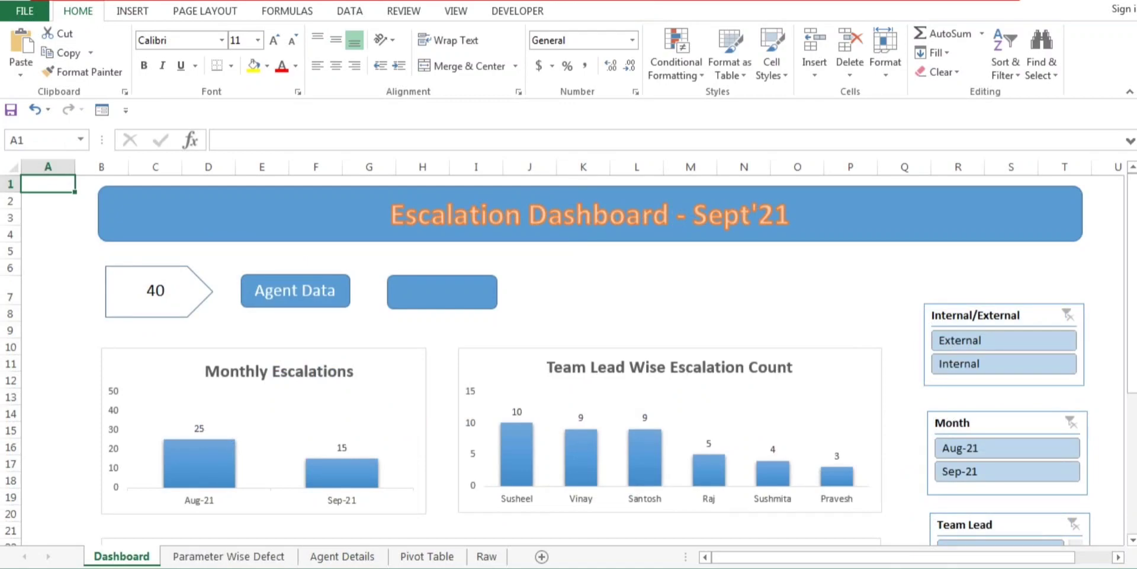
key(ctrl+Page_Down)
key(ctrl+Page_Down)
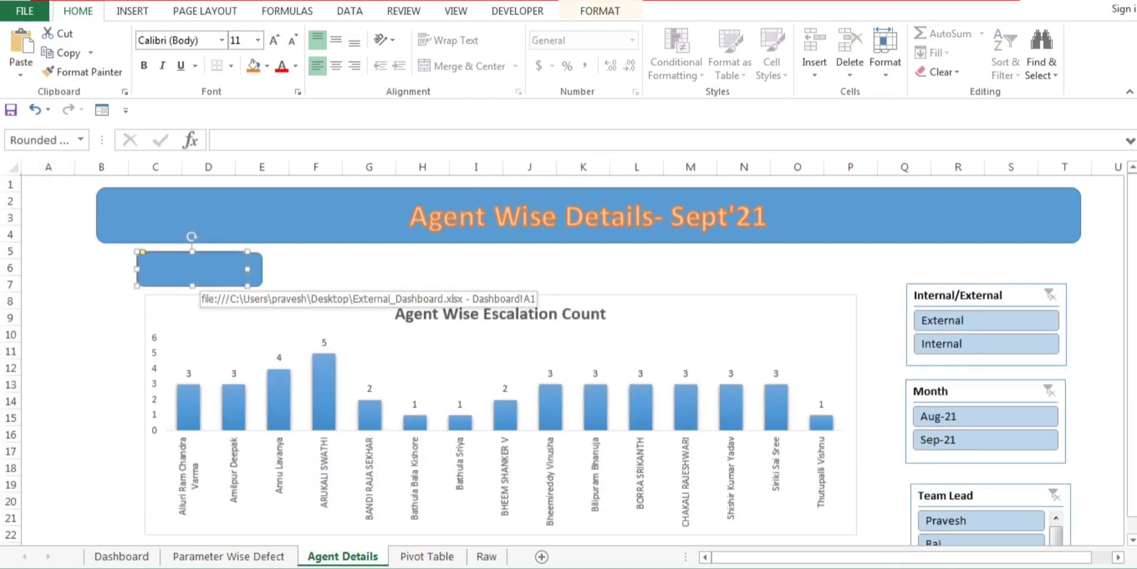
Match the Home button's width to the blank rectangle and move the rectangle back beside the button.
right_click(258, 268)
key(Escape)
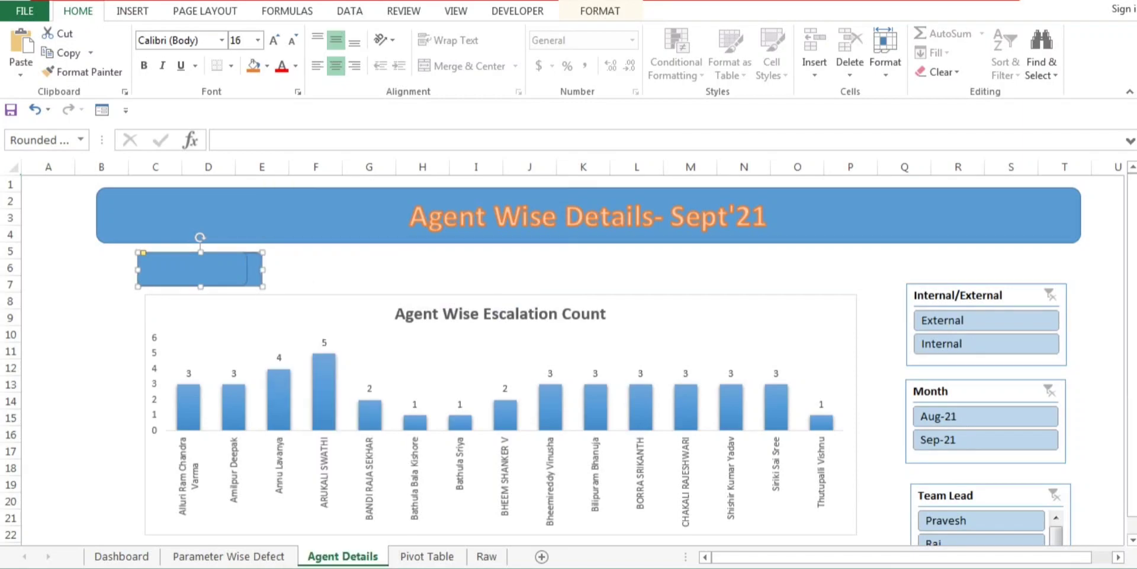
drag(262, 269, 335, 269)
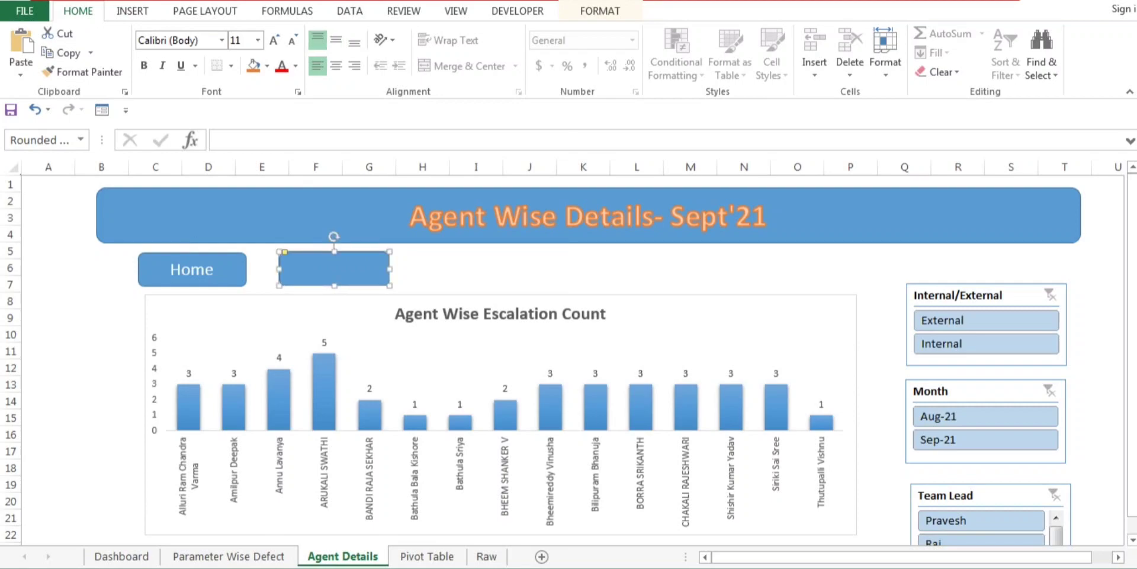
Enter a label beginning with "Parameter Wise D" in the blank rectangle beside the Home button.
text(Parameter Wise D)
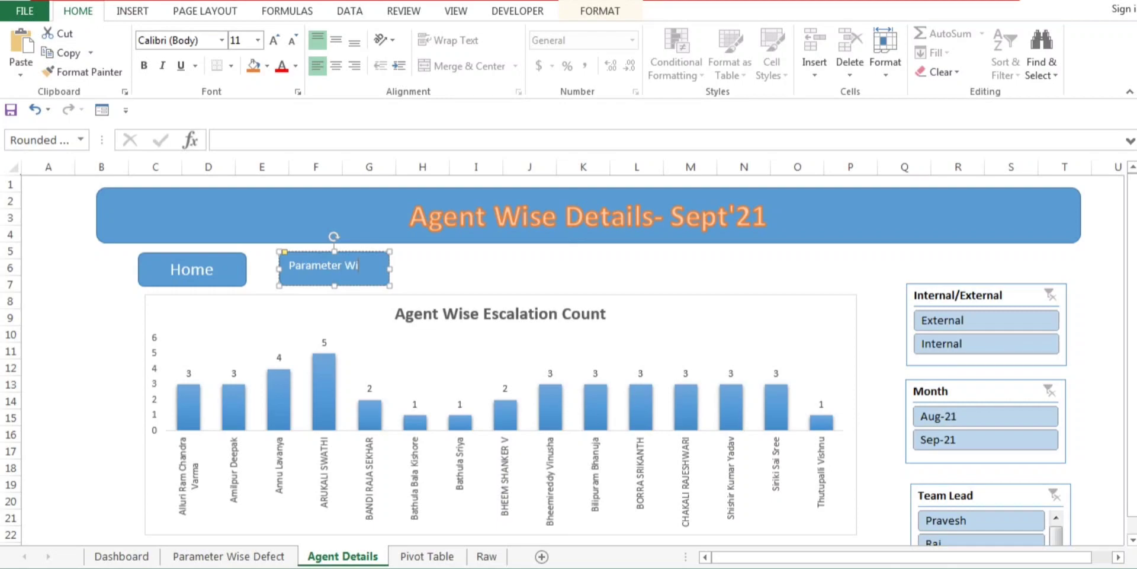